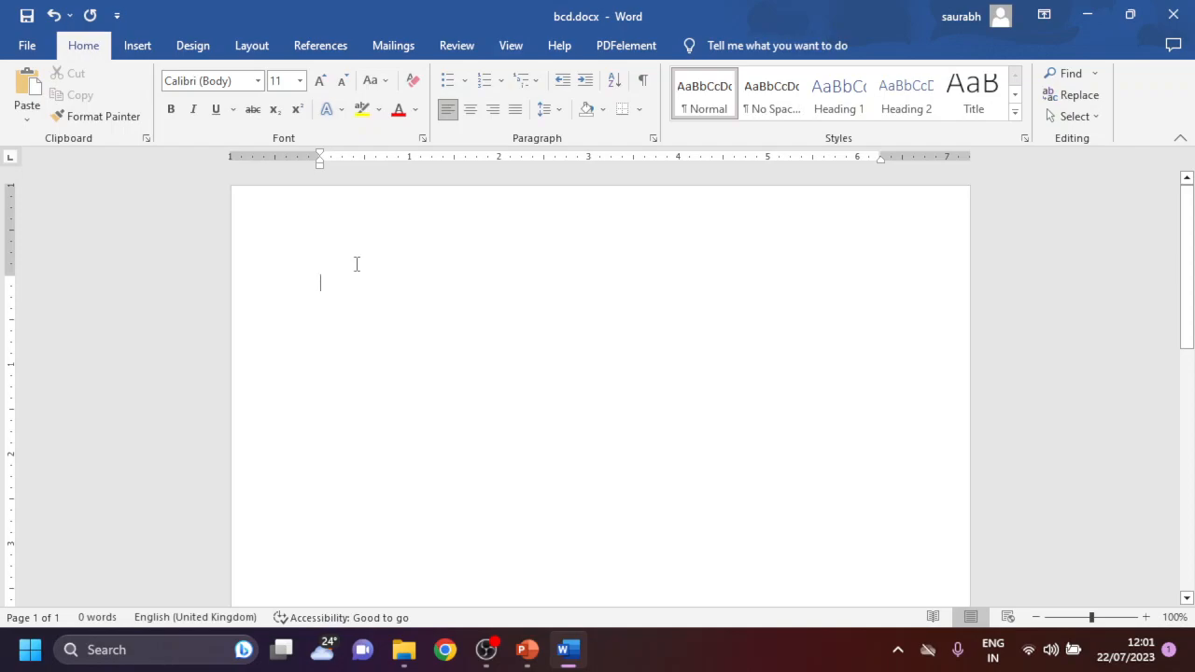
# - Generate the sample text paragraphs in the blank document with =RAND()
pyautogui.write('=RAN')
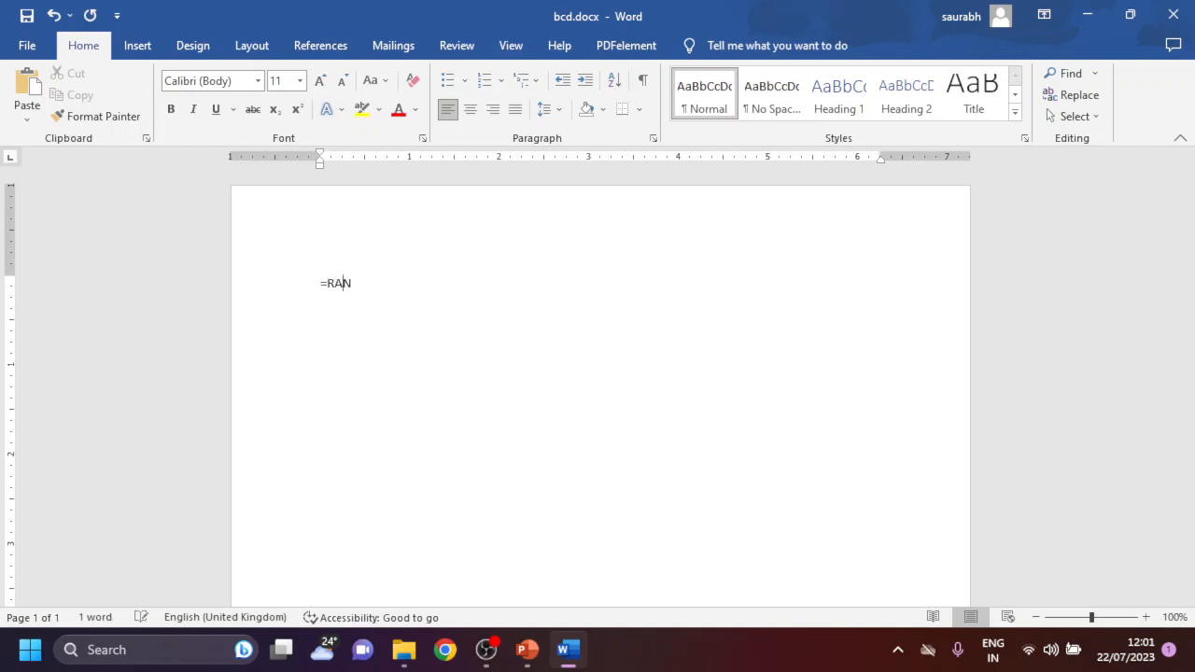
pyautogui.write('D()')
pyautogui.press('Return')
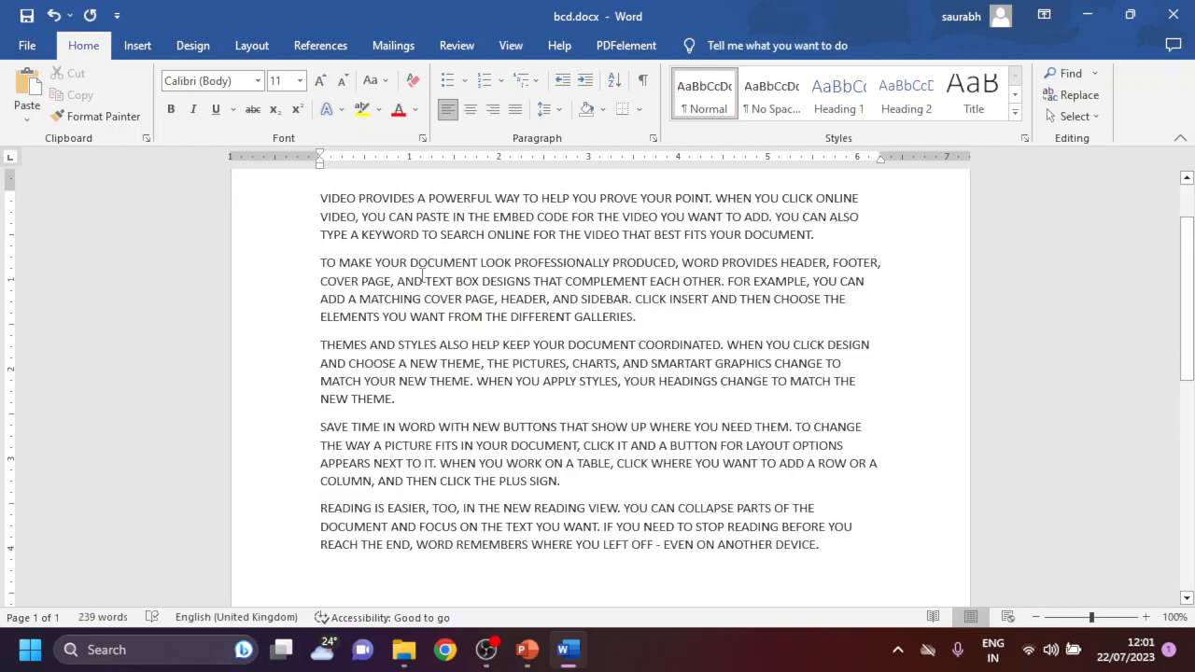
# - Copy the first paragraph's last line with the whole second paragraph and paste them at the end of the document
pyautogui.moveTo(645, 322); pyautogui.dragTo(279, 239)
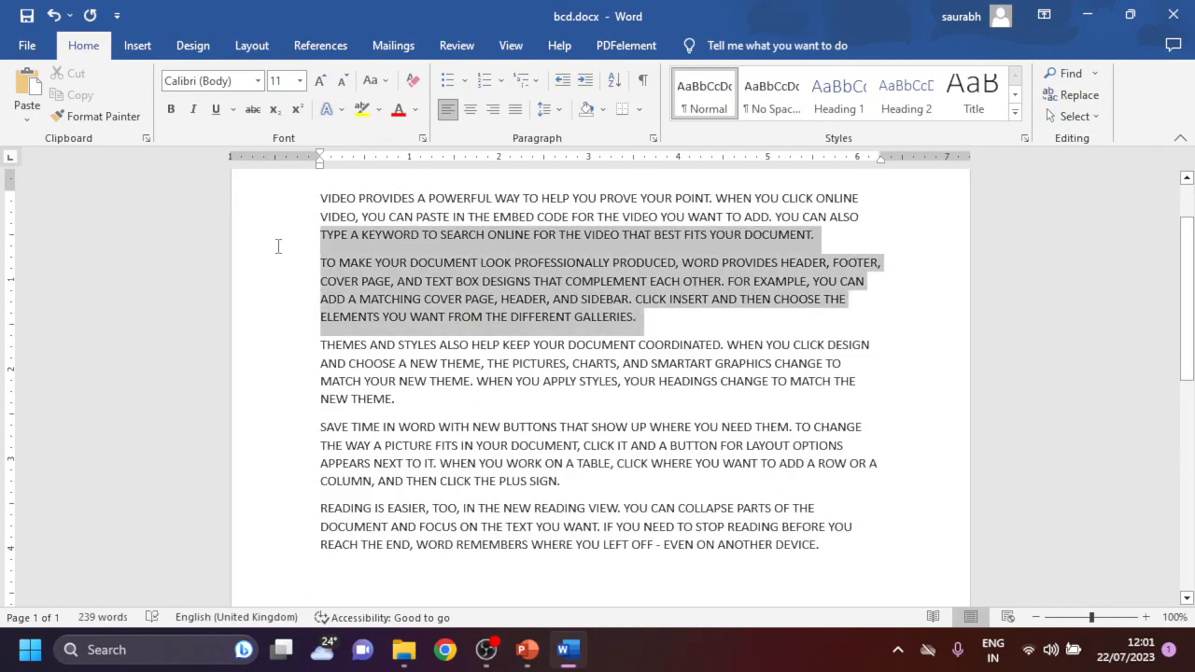
pyautogui.click(73, 95)
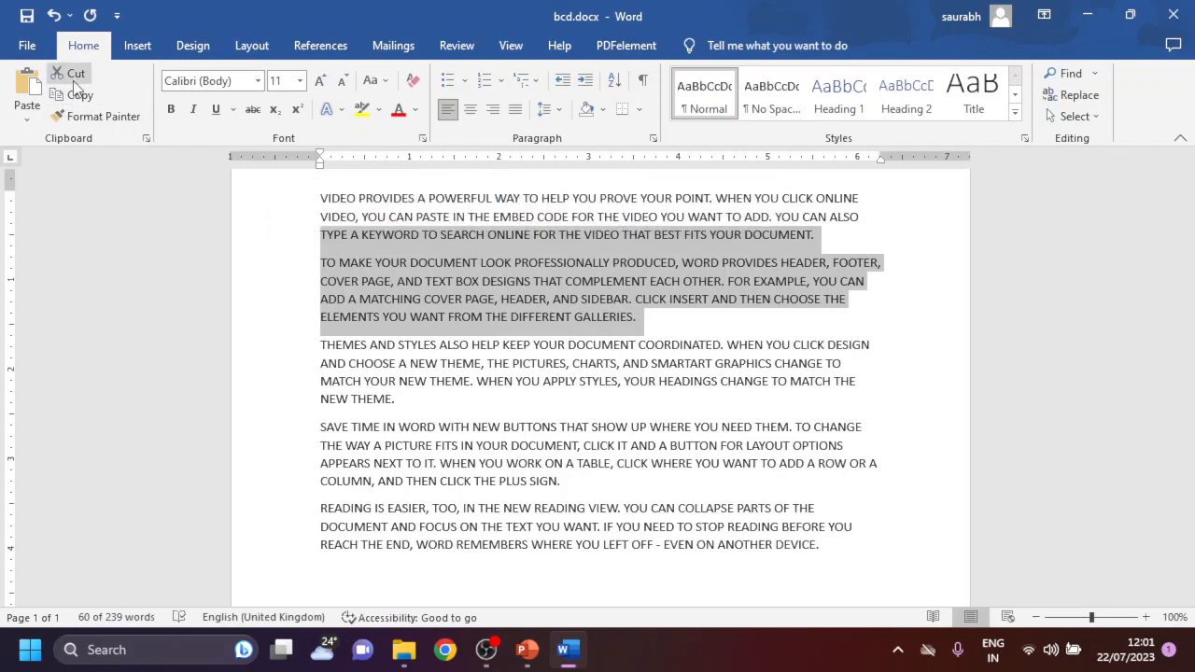
pyautogui.scroll(-4, 845, 469)
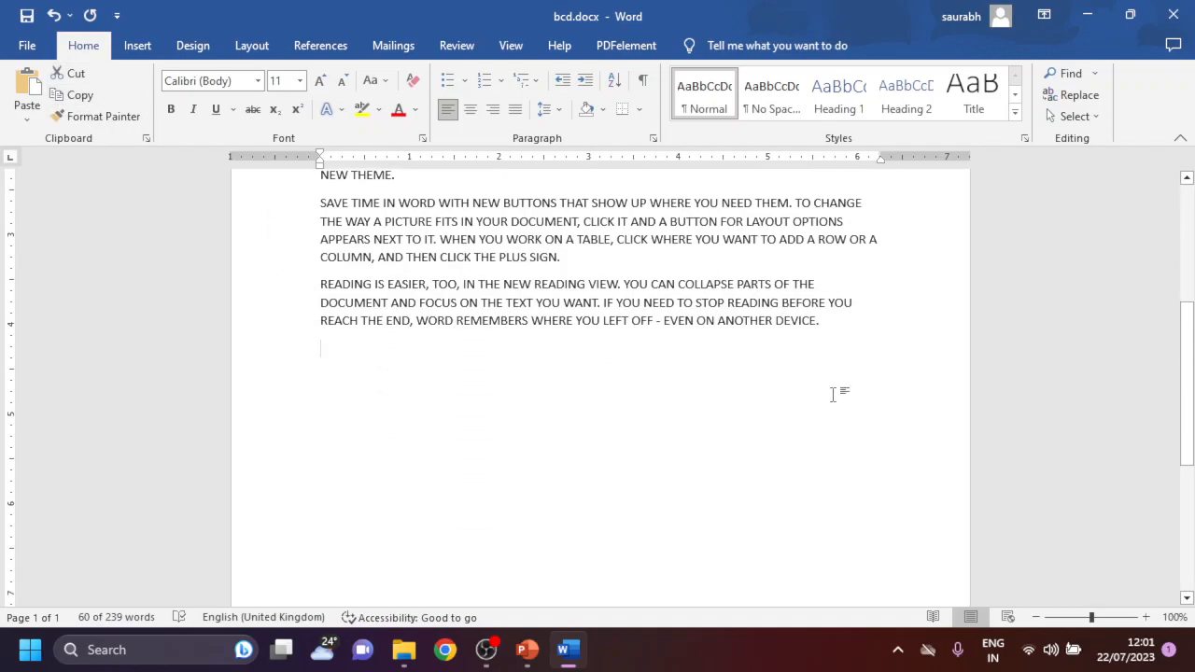
pyautogui.click(682, 448)
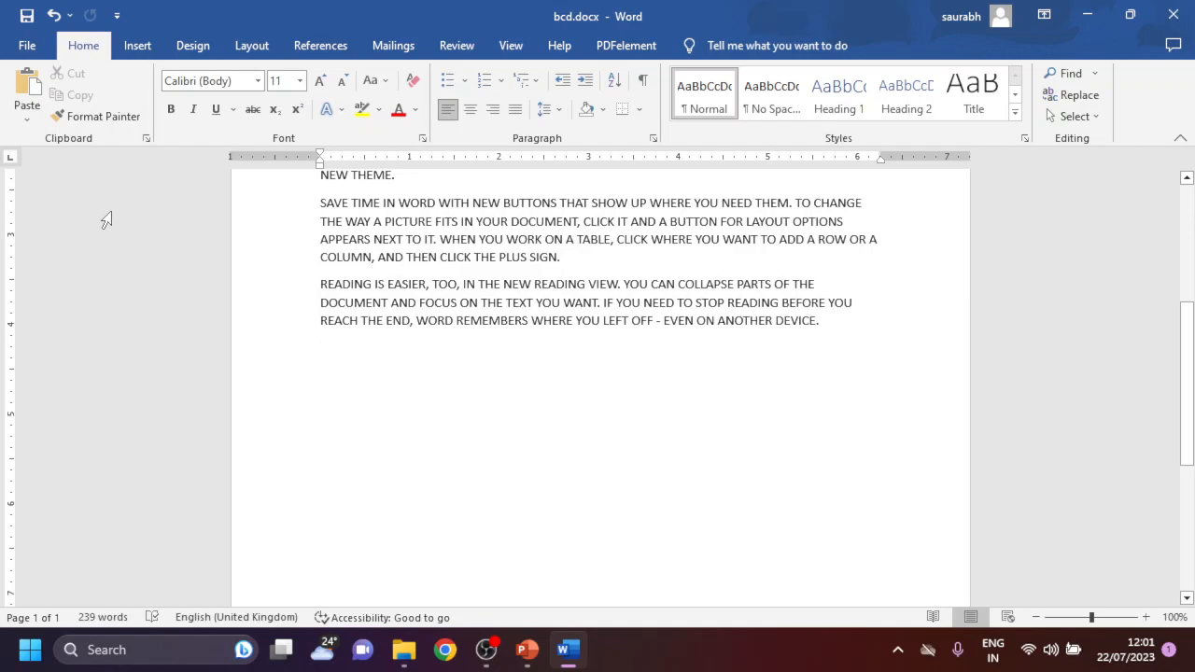
pyautogui.click(26, 96)
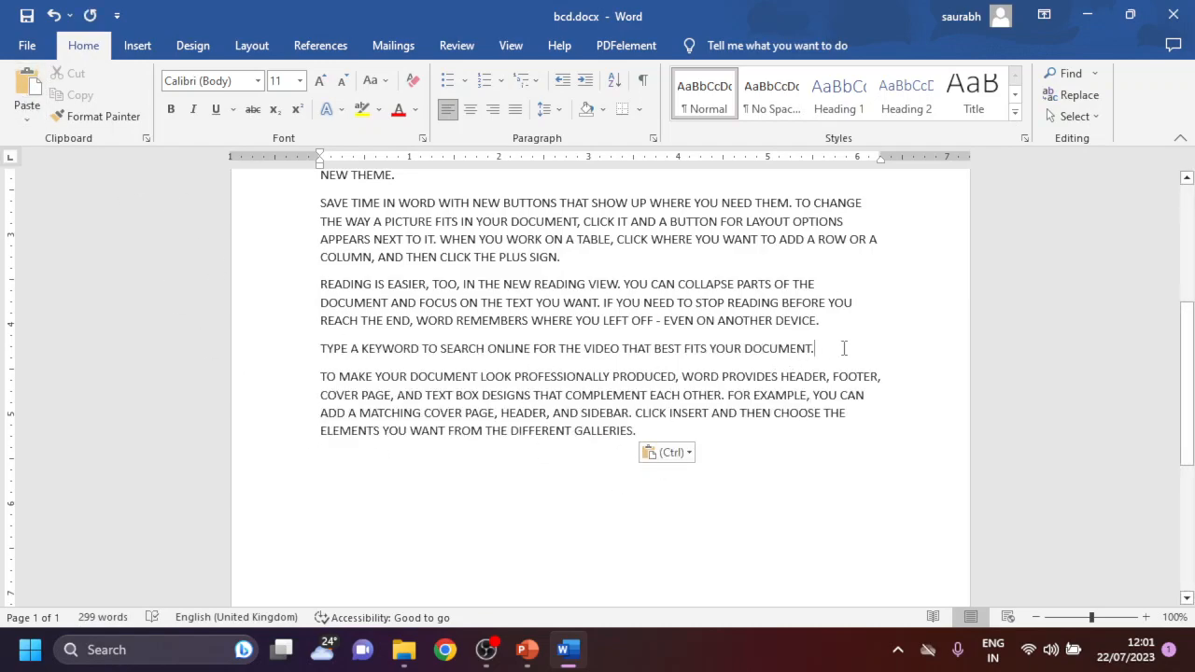
# - Copy the last line of the "Save time in Word" paragraph together with the "Reading is easier" paragraph
pyautogui.moveTo(843, 326); pyautogui.dragTo(267, 256)
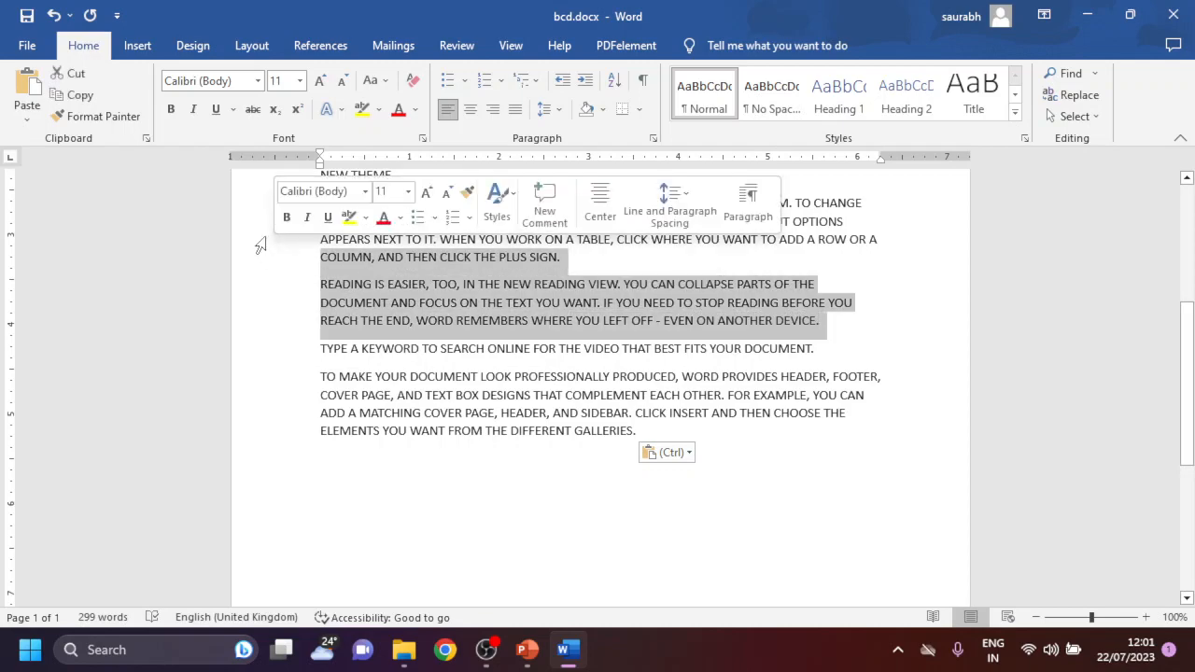
pyautogui.click(78, 97)
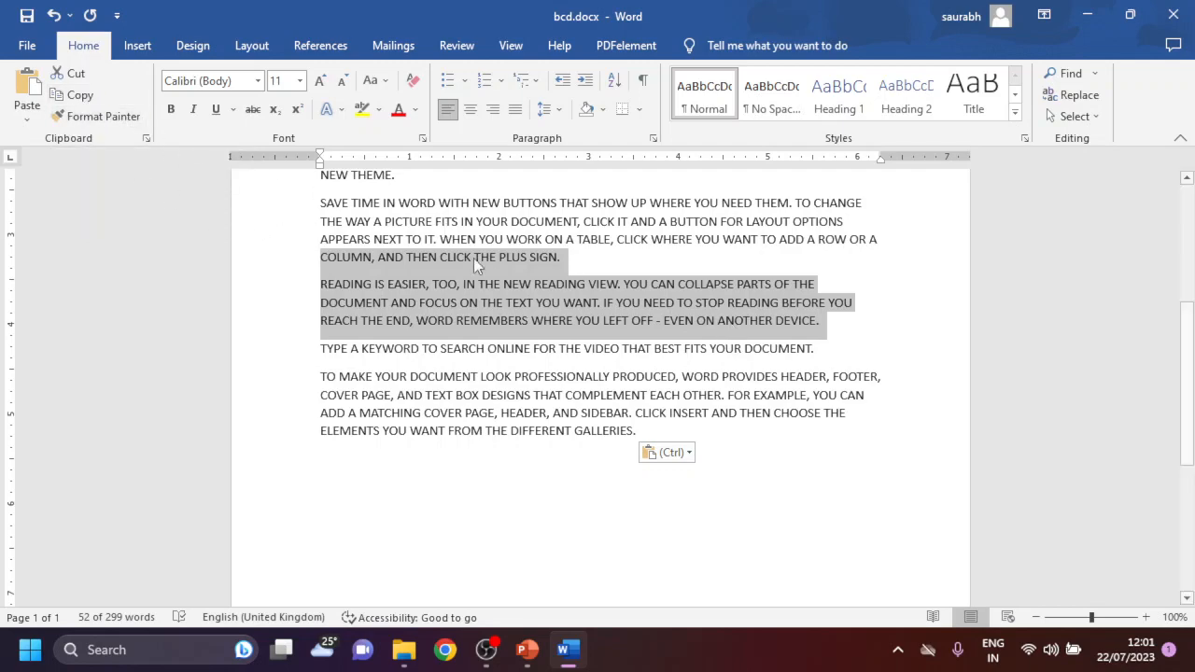
# - Make the "Reading is easier" paragraph red, bold, italic and underlined
pyautogui.moveTo(835, 334); pyautogui.dragTo(392, 290)
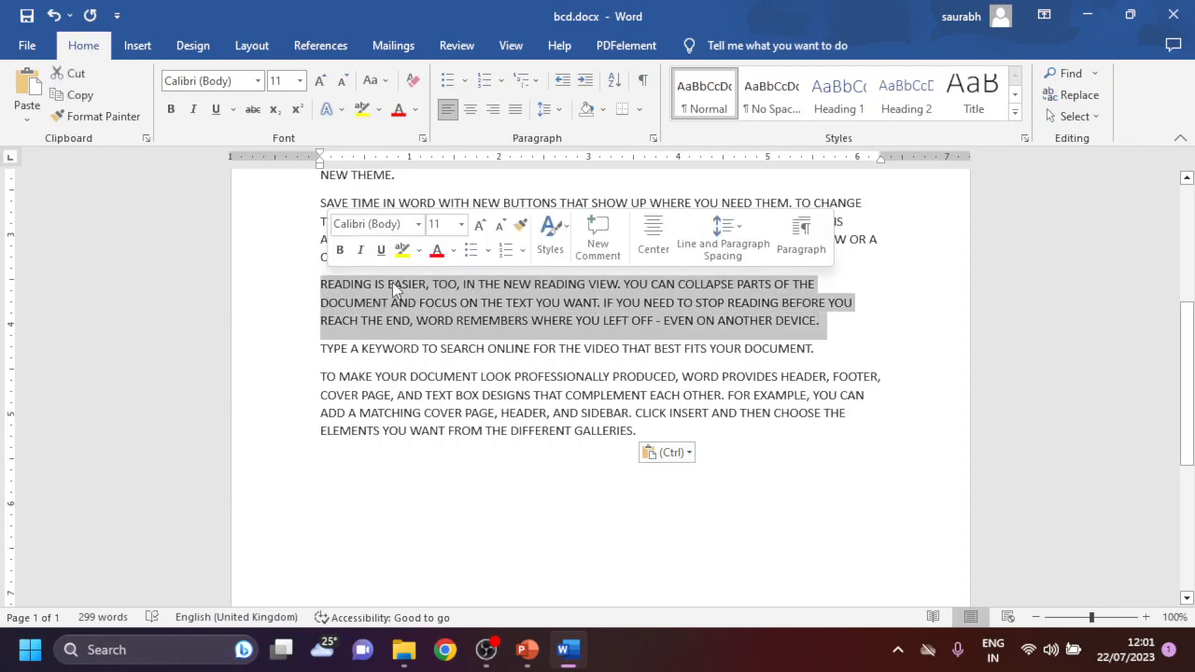
pyautogui.click(435, 250)
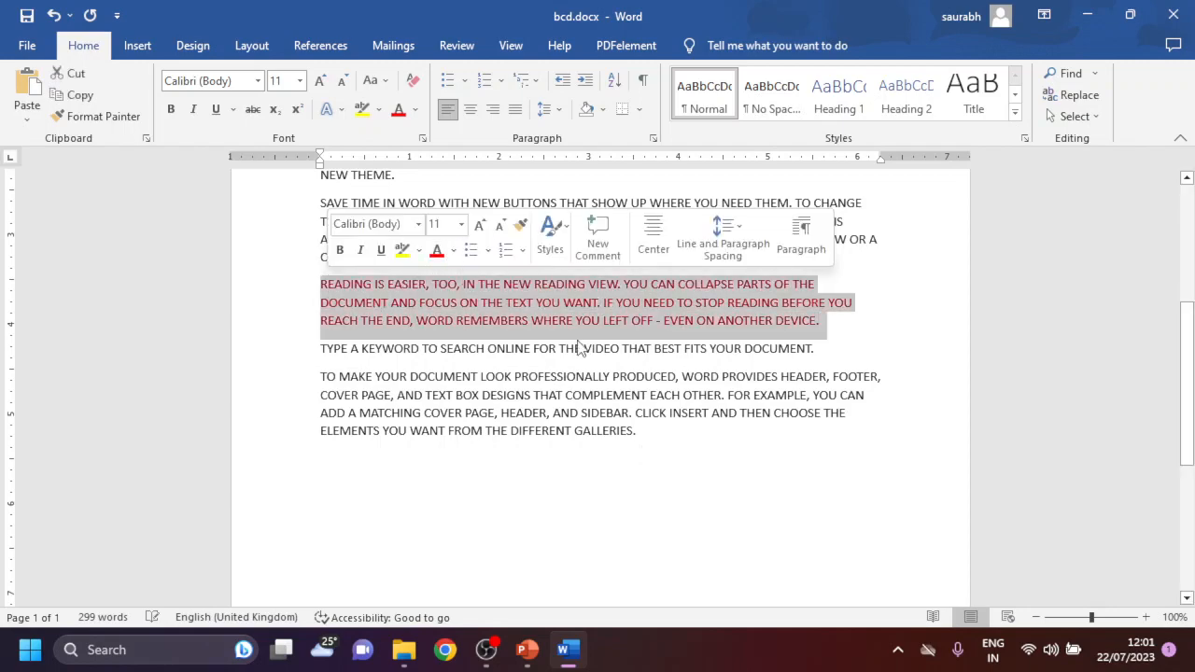
pyautogui.click(340, 250)
pyautogui.click(360, 250)
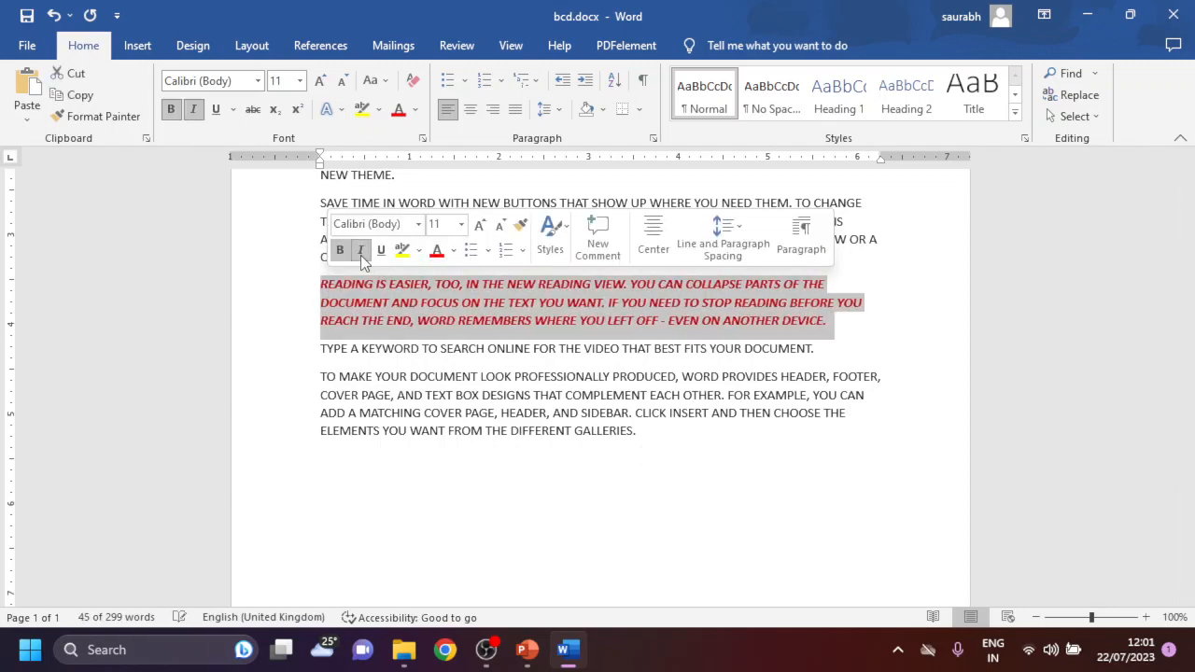
pyautogui.click(380, 251)
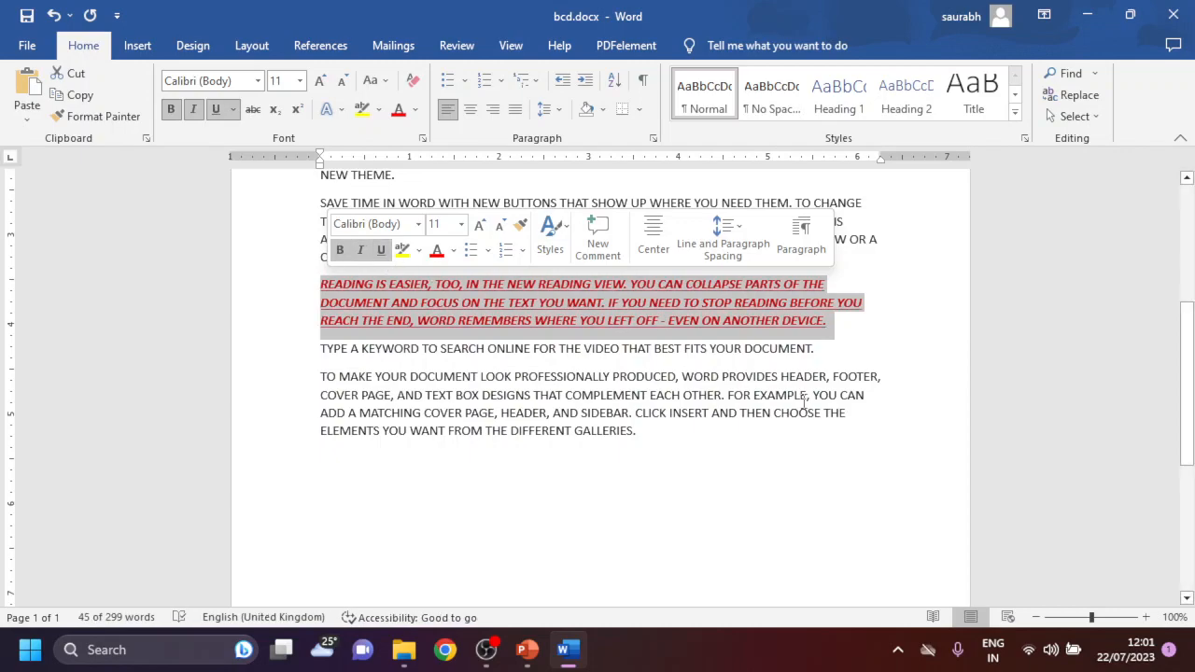
pyautogui.click(844, 283)
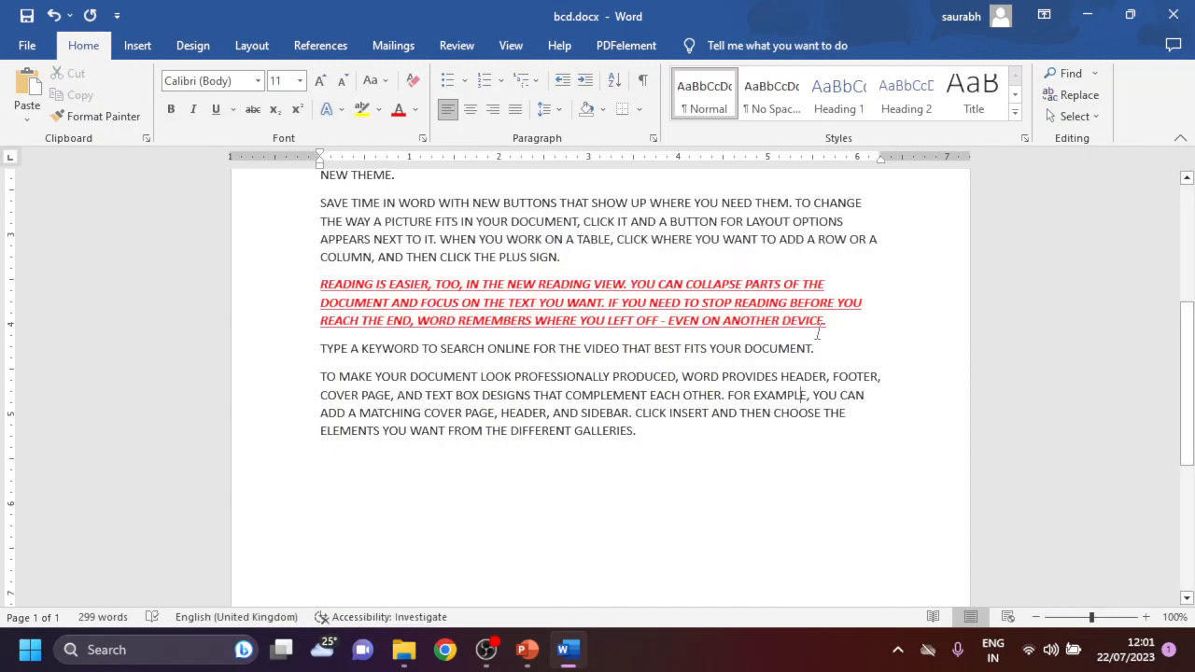
# - Set the "Reading is easier" paragraph's font to Algerian and enlarge it to size 16
pyautogui.moveTo(846, 327); pyautogui.dragTo(320, 284)
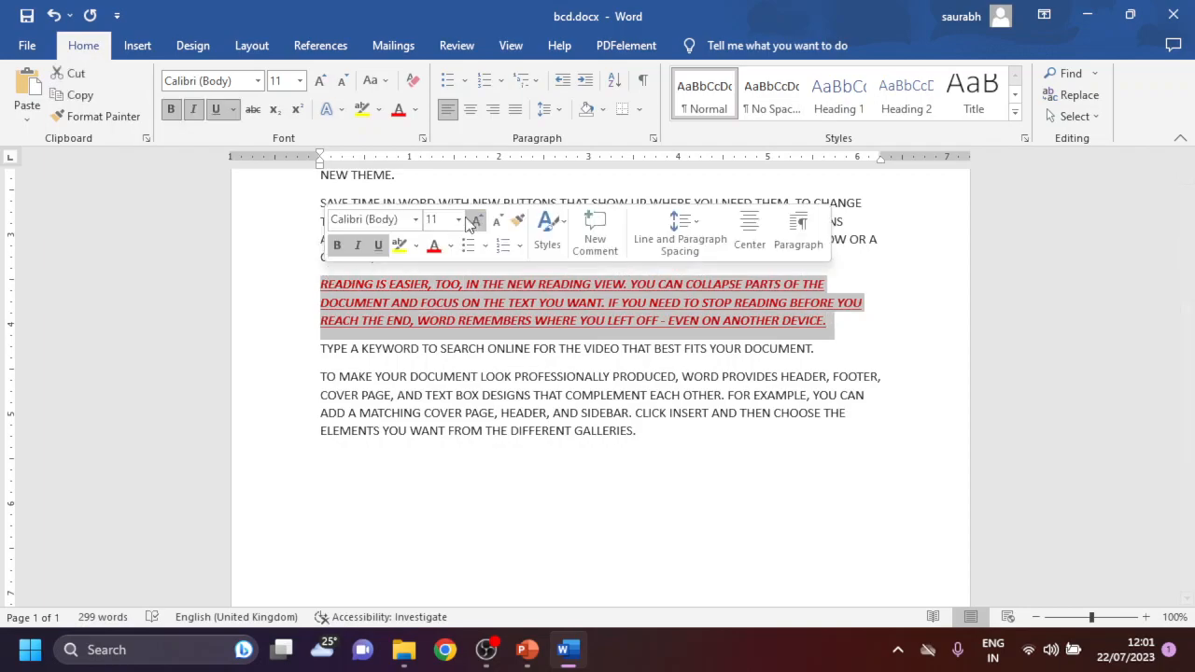
pyautogui.click(417, 226)
pyautogui.click(411, 470)
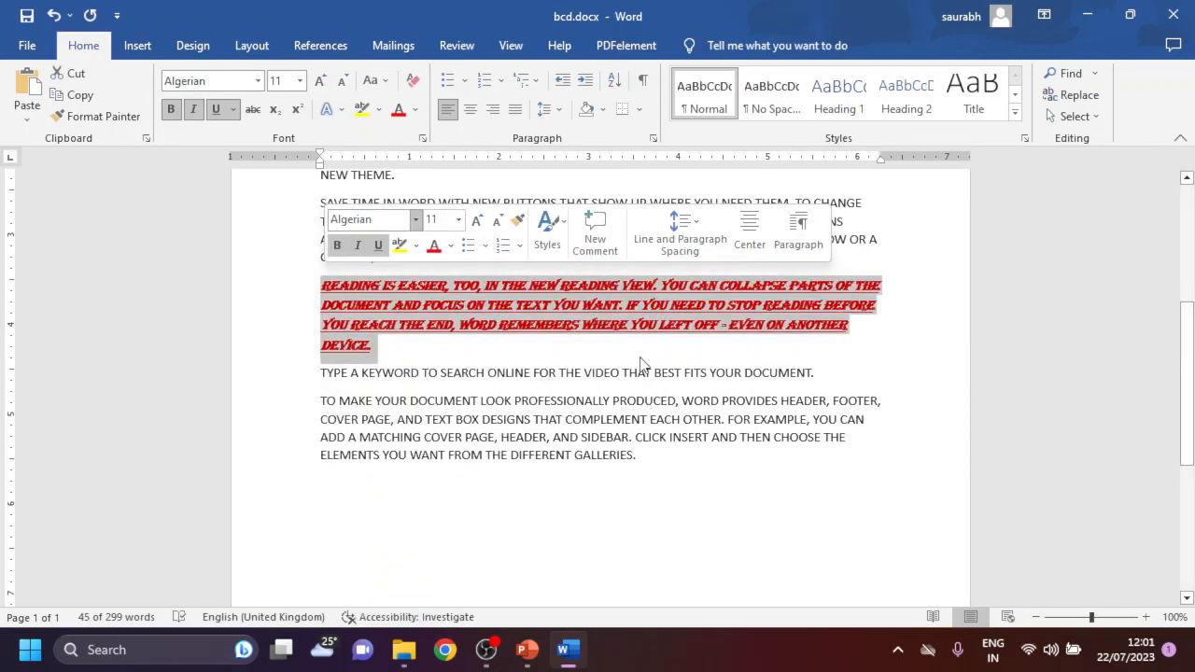
pyautogui.click(491, 222)
pyautogui.click(476, 221)
pyautogui.click(476, 221)
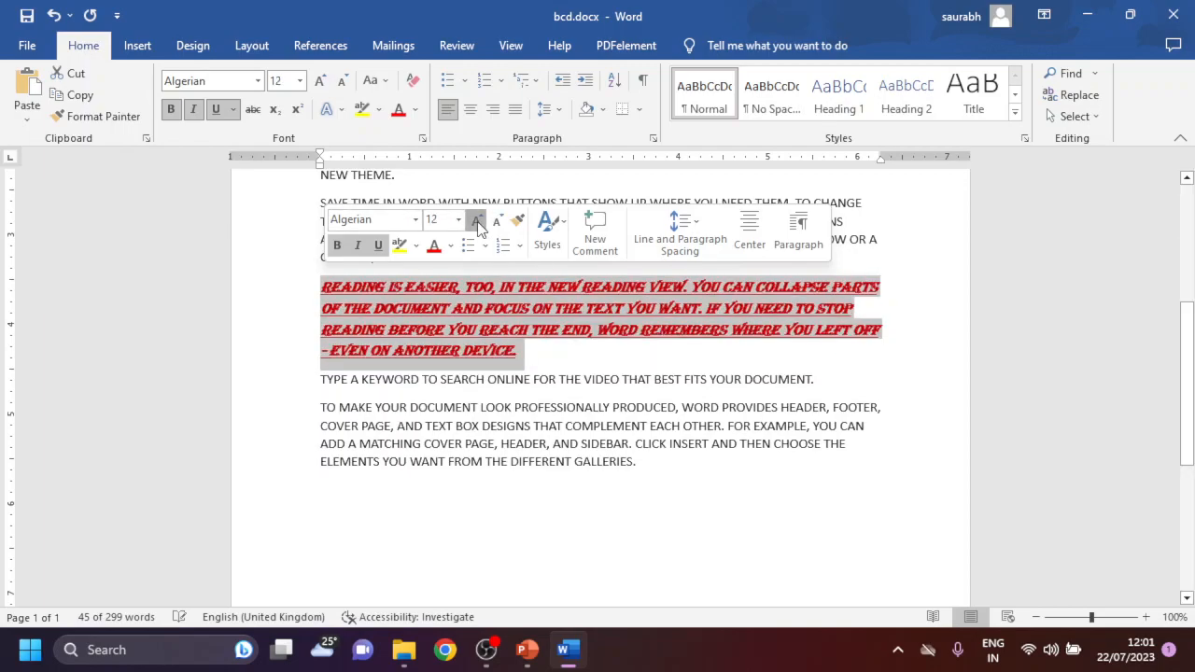
pyautogui.click(476, 221)
pyautogui.click(476, 221)
pyautogui.click(616, 469)
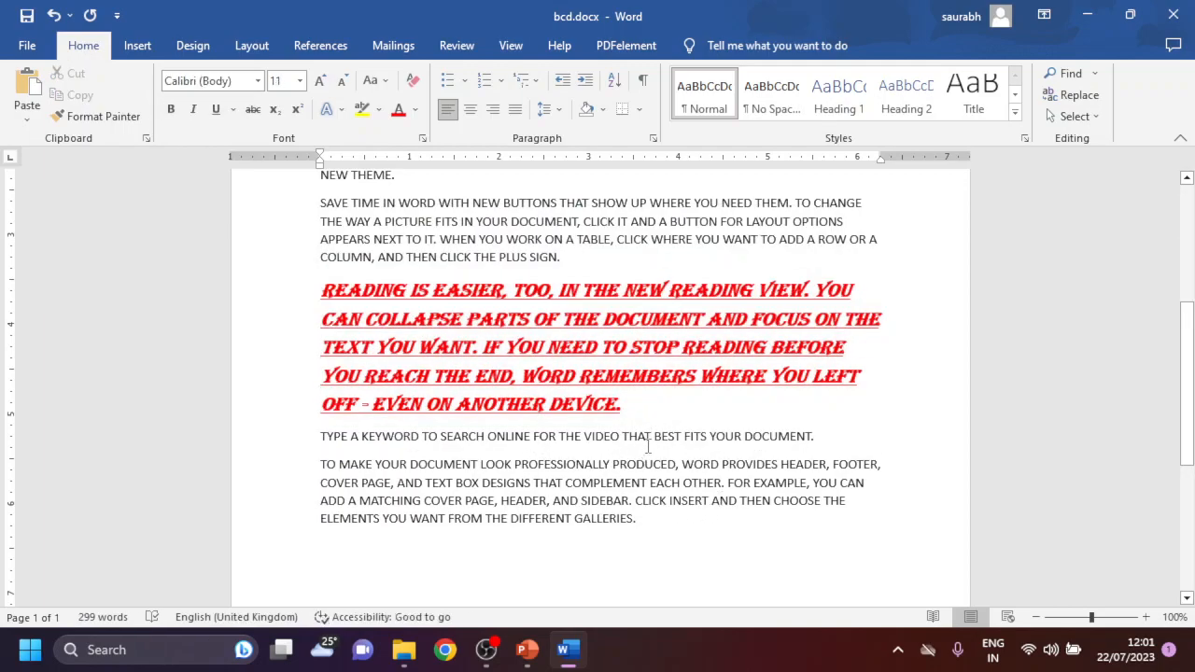
# - Copy the "Reading is easier" paragraph's formatting onto the last paragraph with Format Painter
pyautogui.moveTo(643, 521); pyautogui.dragTo(326, 483)
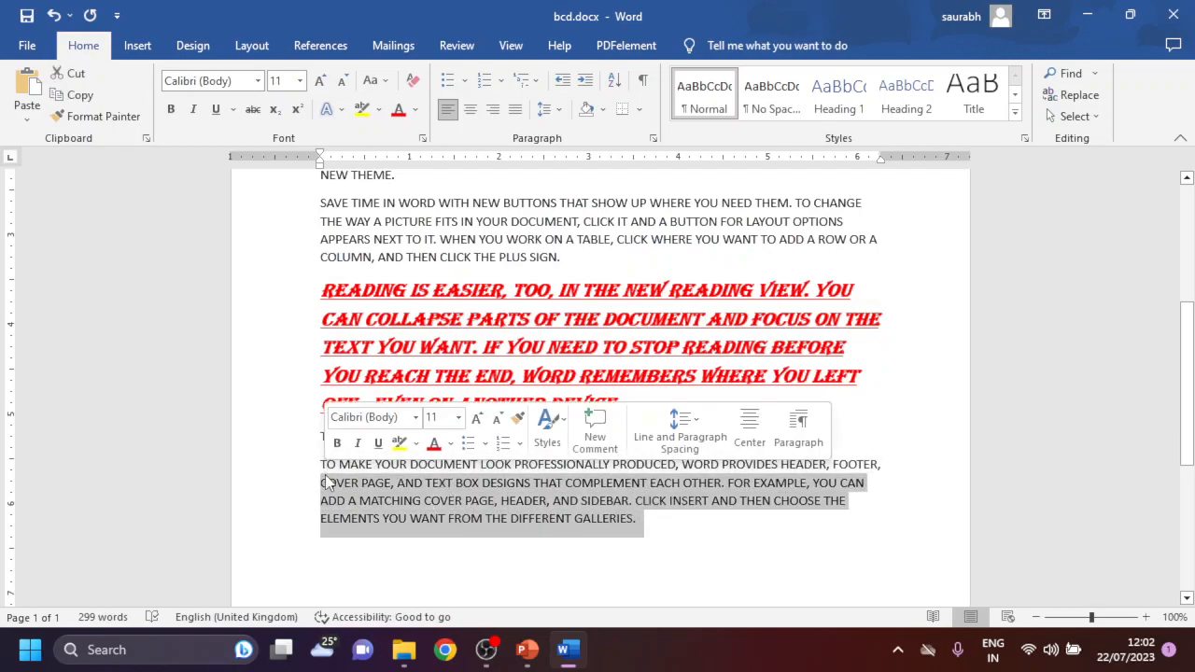
pyautogui.click(659, 377)
pyautogui.moveTo(624, 403)
pyautogui.mouseDown()
pyautogui.moveTo(310, 308)
pyautogui.moveTo(320, 291)
pyautogui.mouseUp()
pyautogui.click(98, 116)
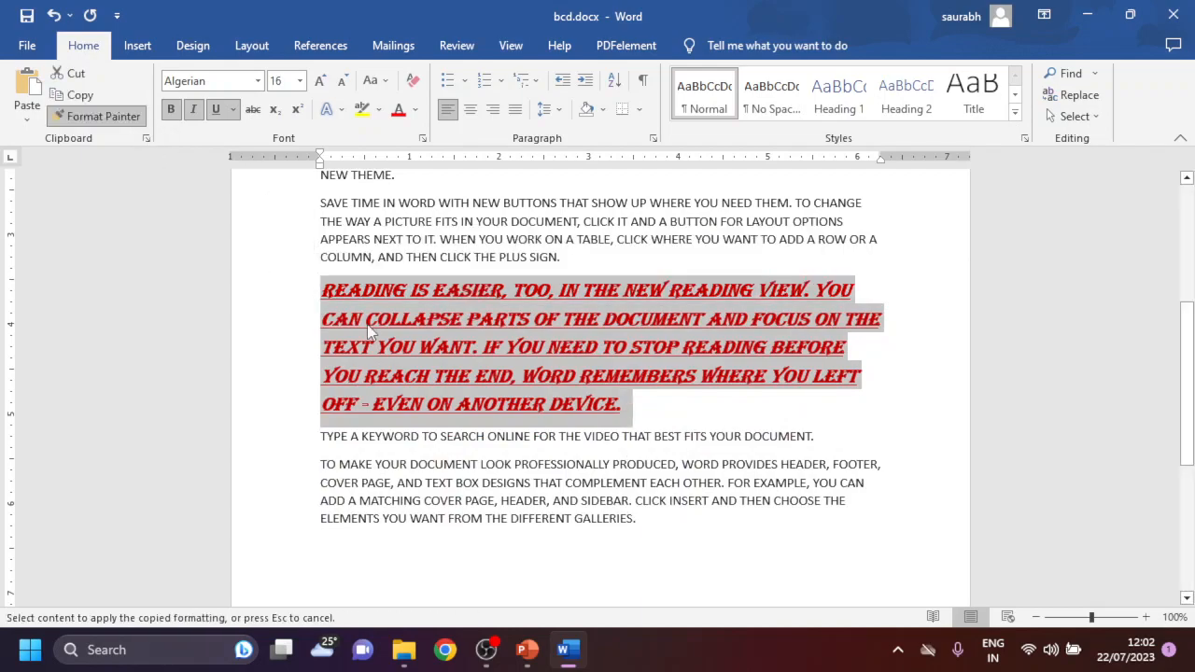
pyautogui.moveTo(644, 523)
pyautogui.mouseDown()
pyautogui.moveTo(346, 435)
pyautogui.moveTo(329, 460)
pyautogui.mouseUp()
# - Enlarge the last paragraph's font to size 20 and reduce it back to size 16
pyautogui.scroll(-1, 803, 489)
pyautogui.scroll(-1, 802, 489)
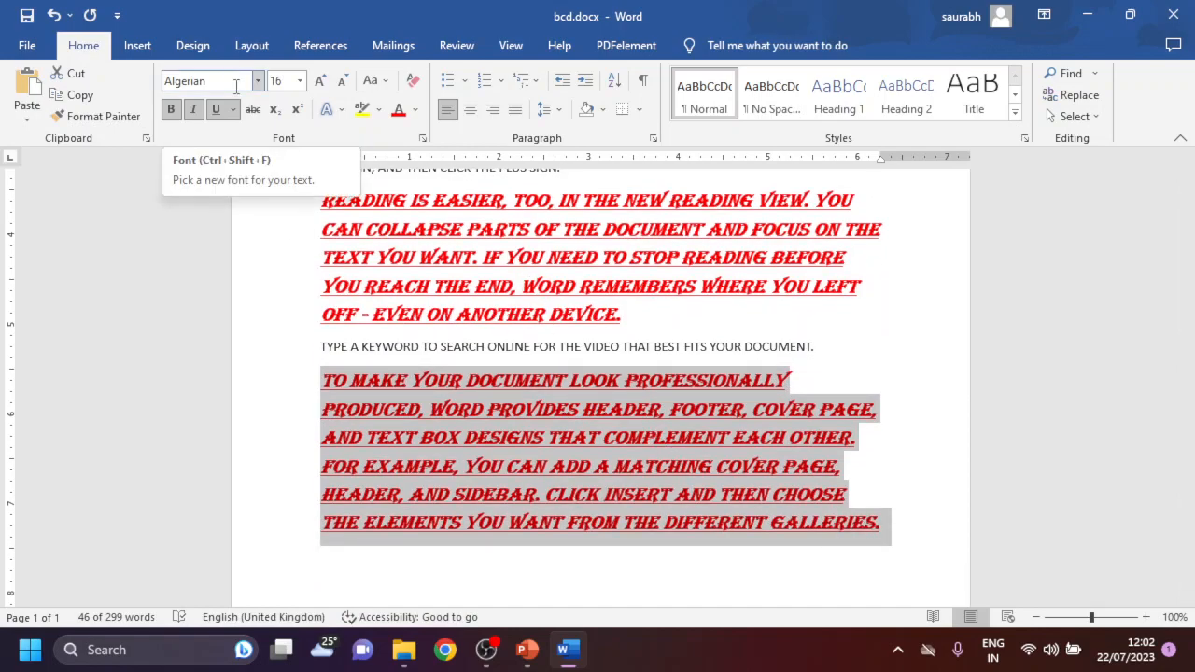
pyautogui.click(321, 81)
pyautogui.click(321, 81)
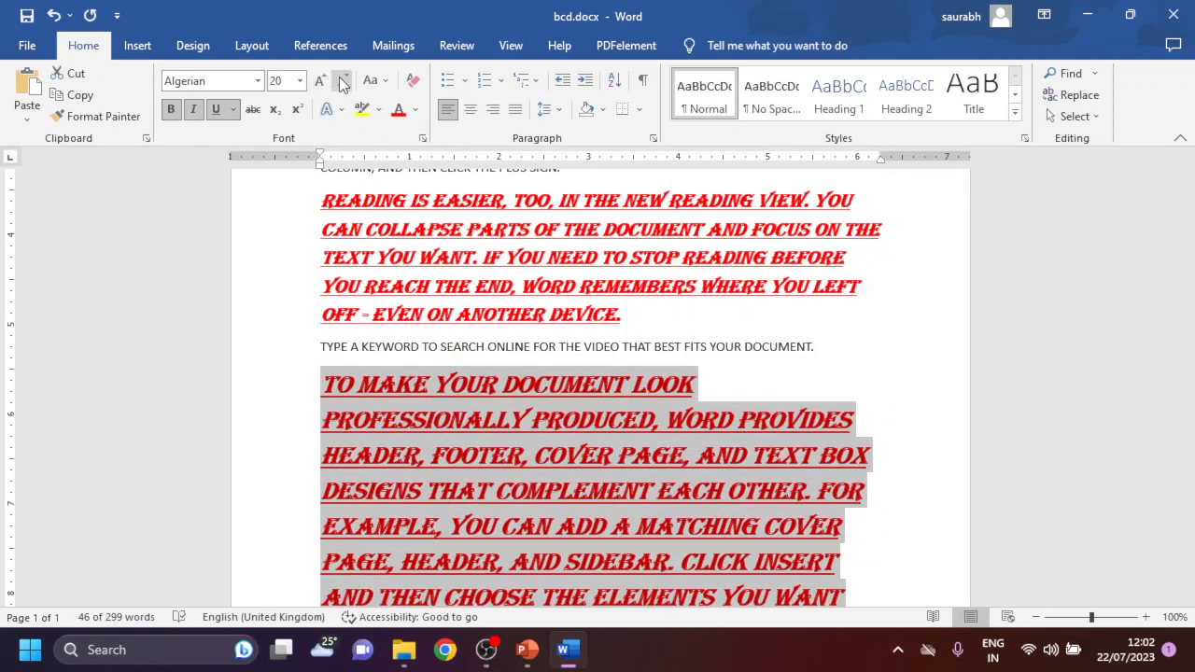
pyautogui.click(342, 81)
pyautogui.click(342, 81)
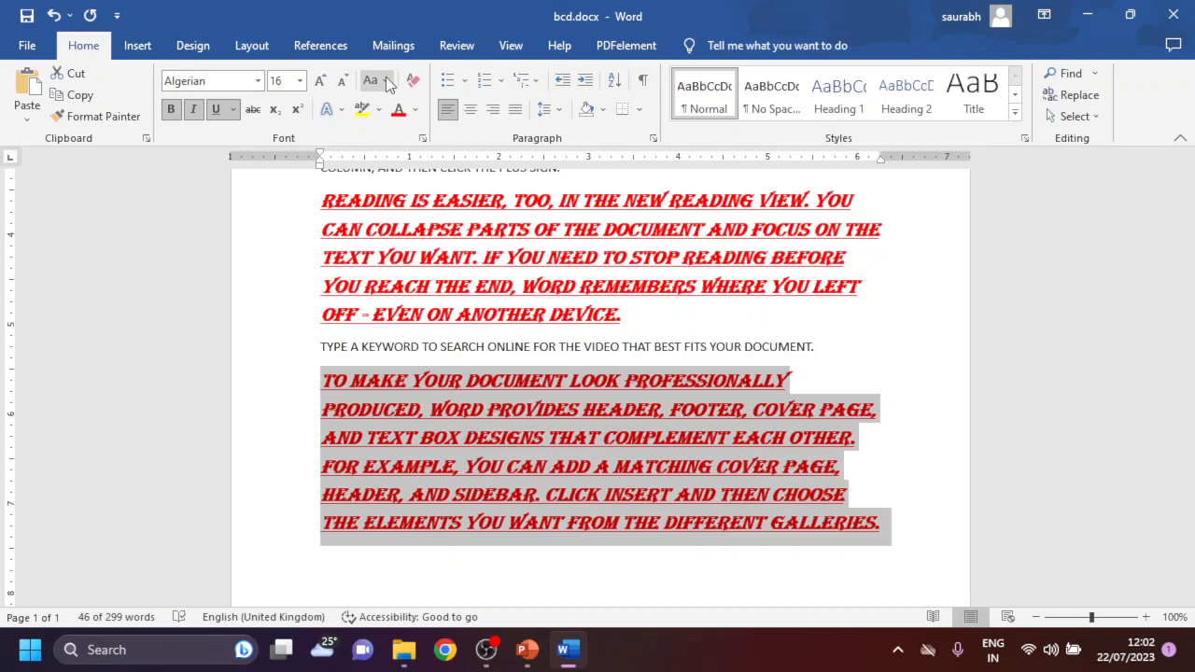
# - Apply sentence case and then lowercase to the last paragraph, and set its font to Times New Roman
pyautogui.click(382, 82)
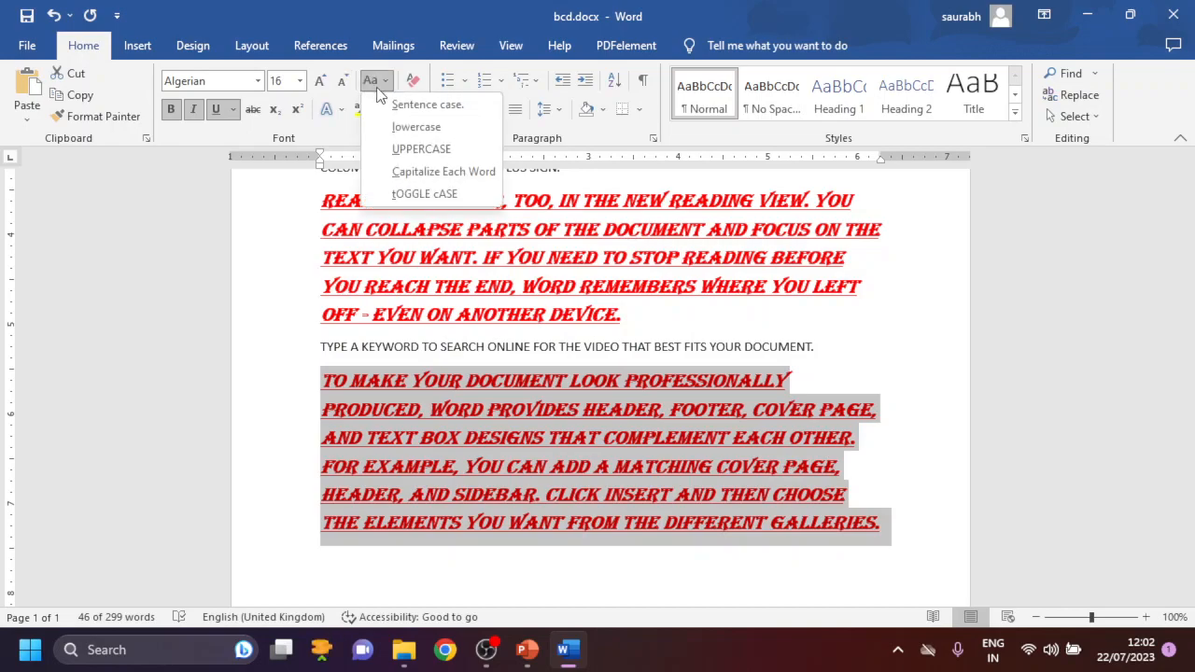
pyautogui.click(396, 105)
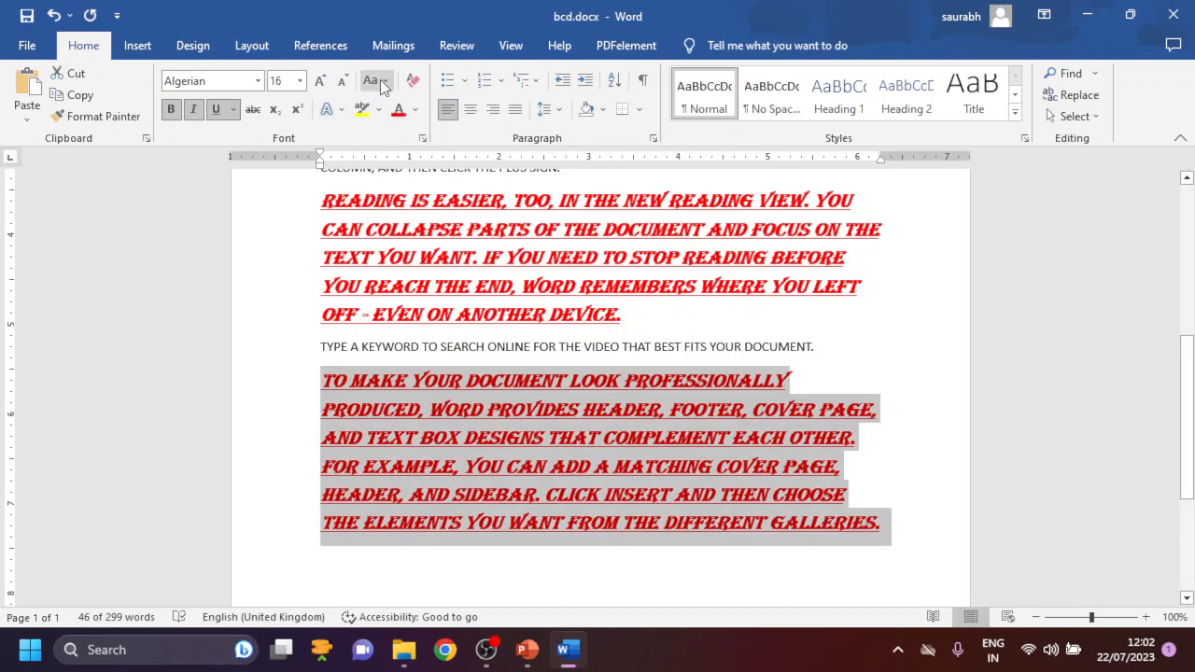
pyautogui.click(379, 80)
pyautogui.click(401, 128)
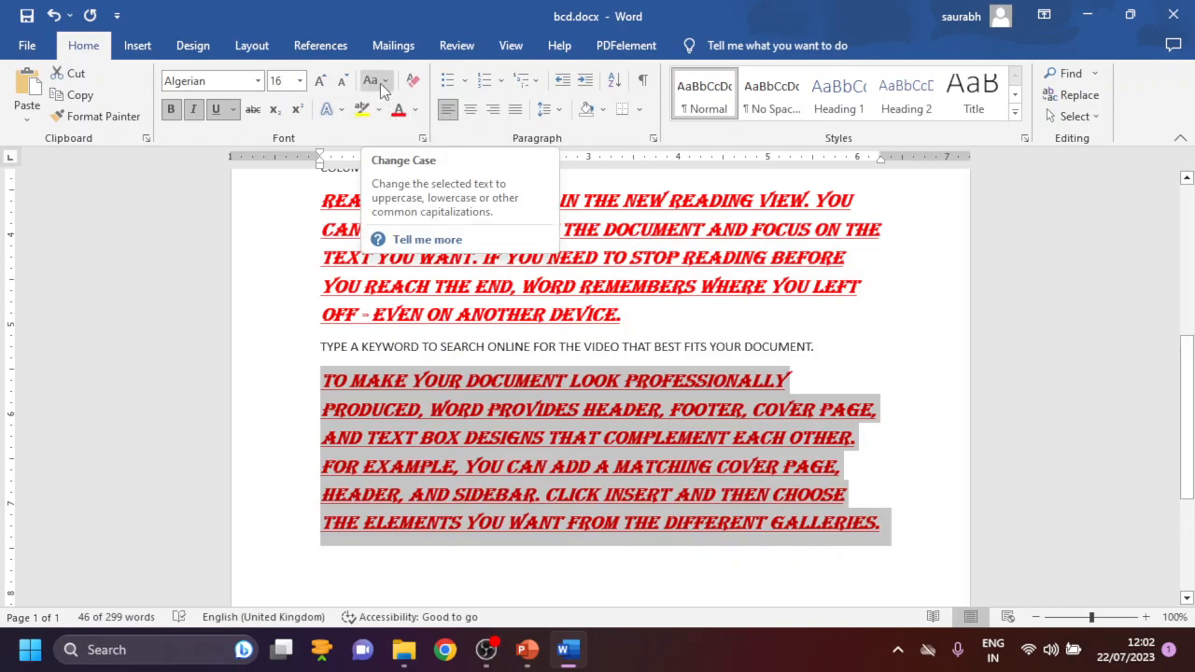
pyautogui.click(256, 80)
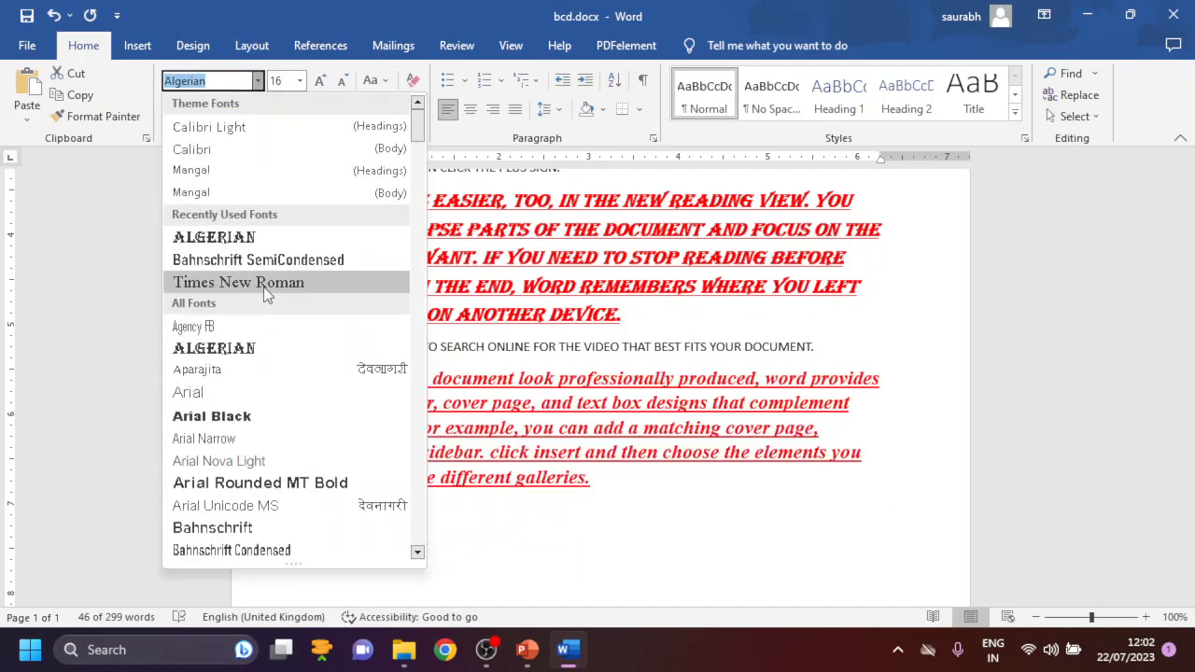
pyautogui.click(263, 287)
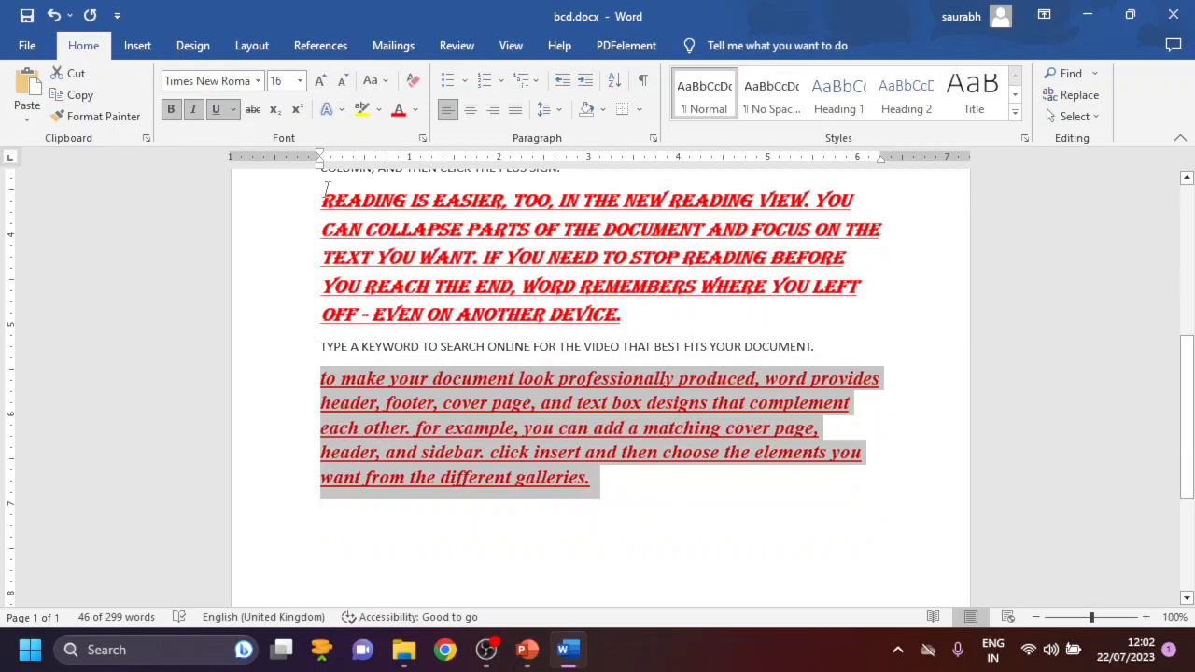
# - Try uppercase on the last paragraph and return it to lowercase
pyautogui.click(376, 82)
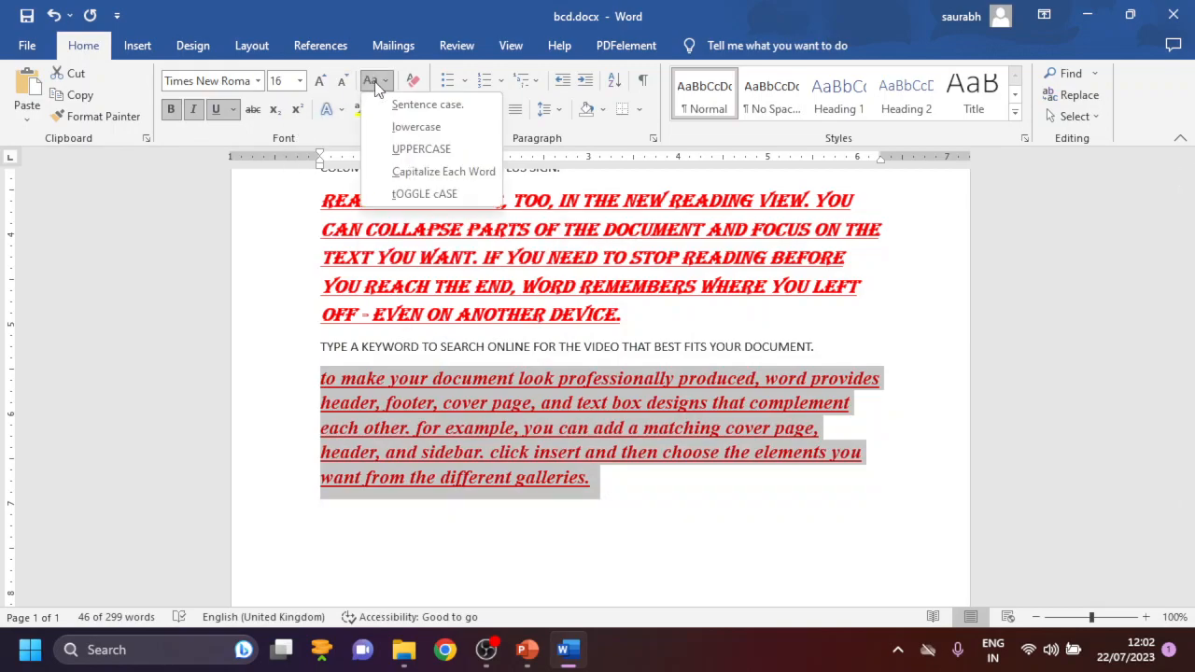
pyautogui.click(407, 151)
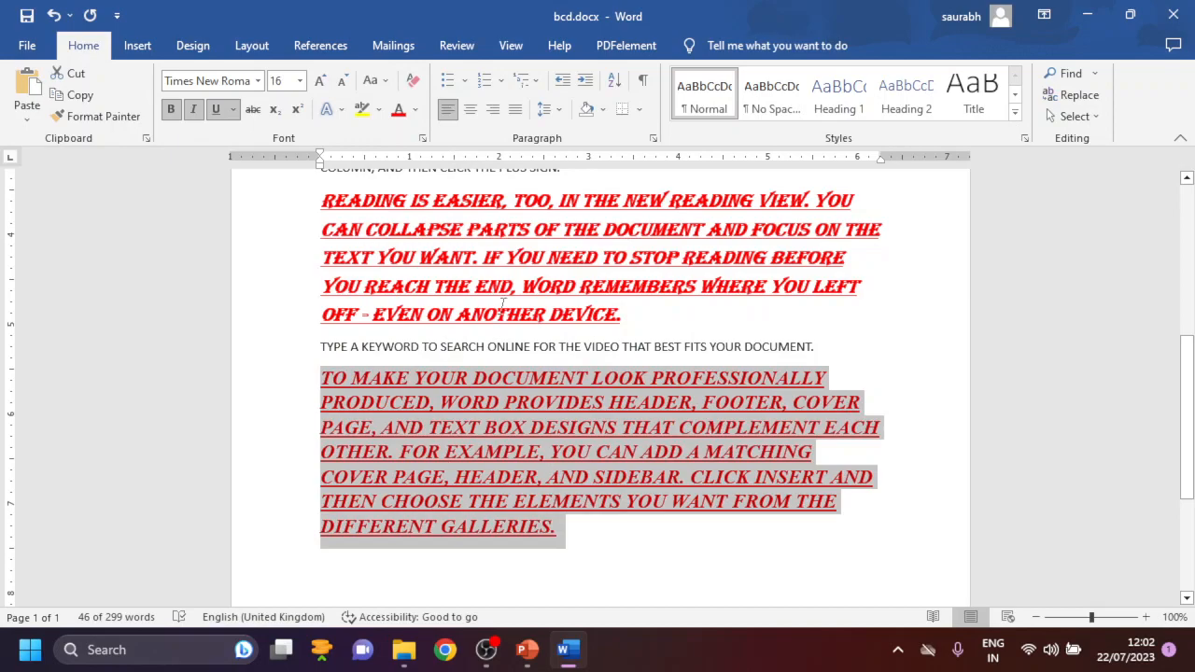
pyautogui.click(375, 81)
pyautogui.click(421, 130)
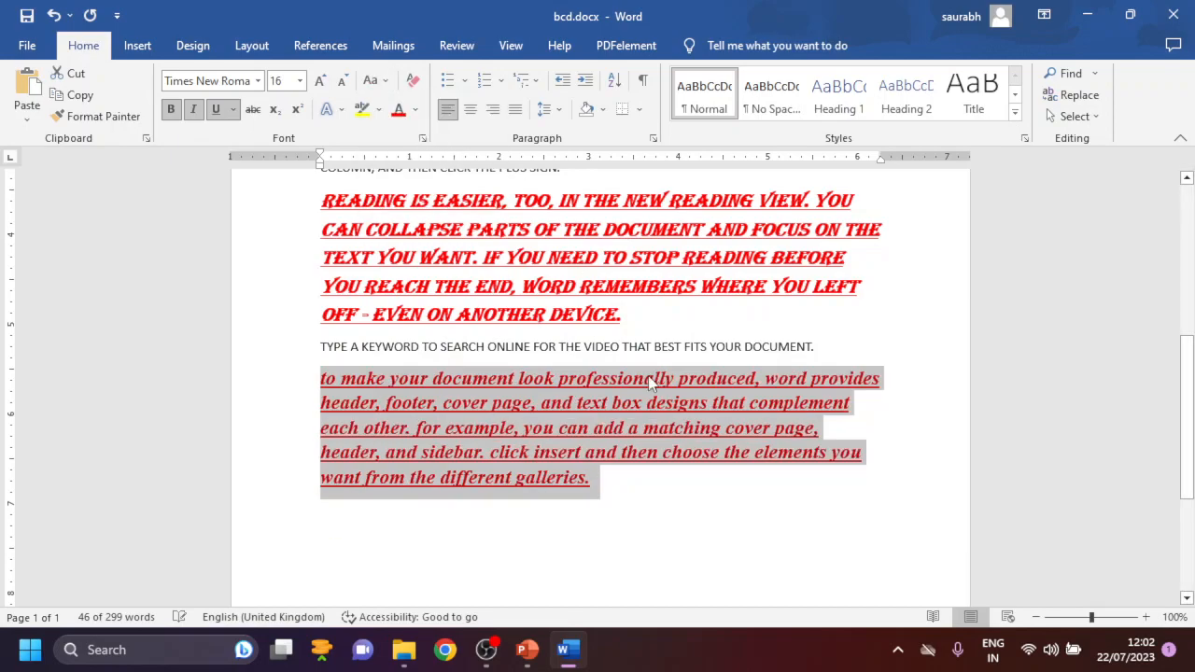
pyautogui.click(375, 82)
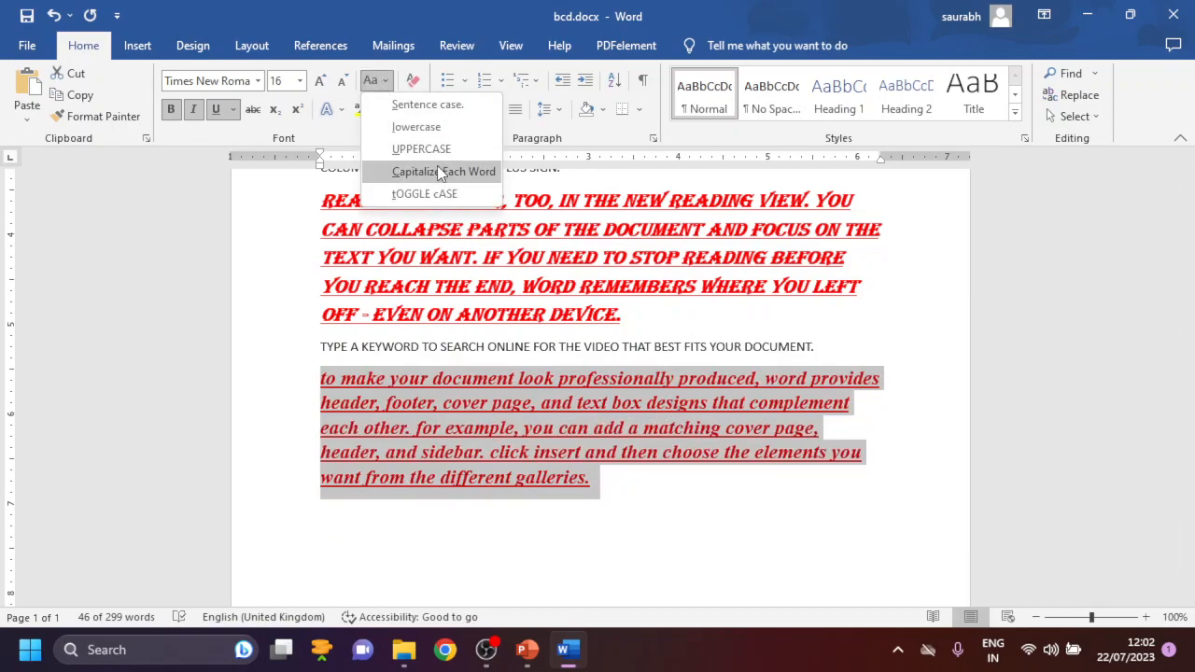
pyautogui.click(270, 264)
# - Switch bold off and on again for the last paragraph, and remove its italics
pyautogui.click(172, 109)
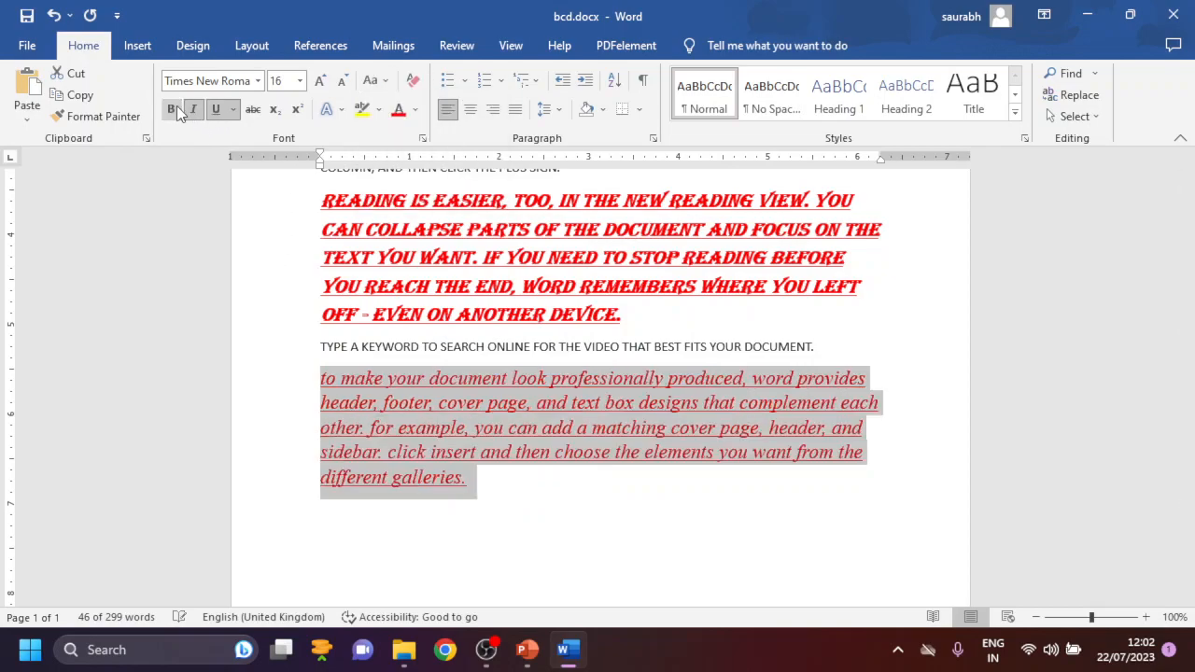
pyautogui.click(177, 108)
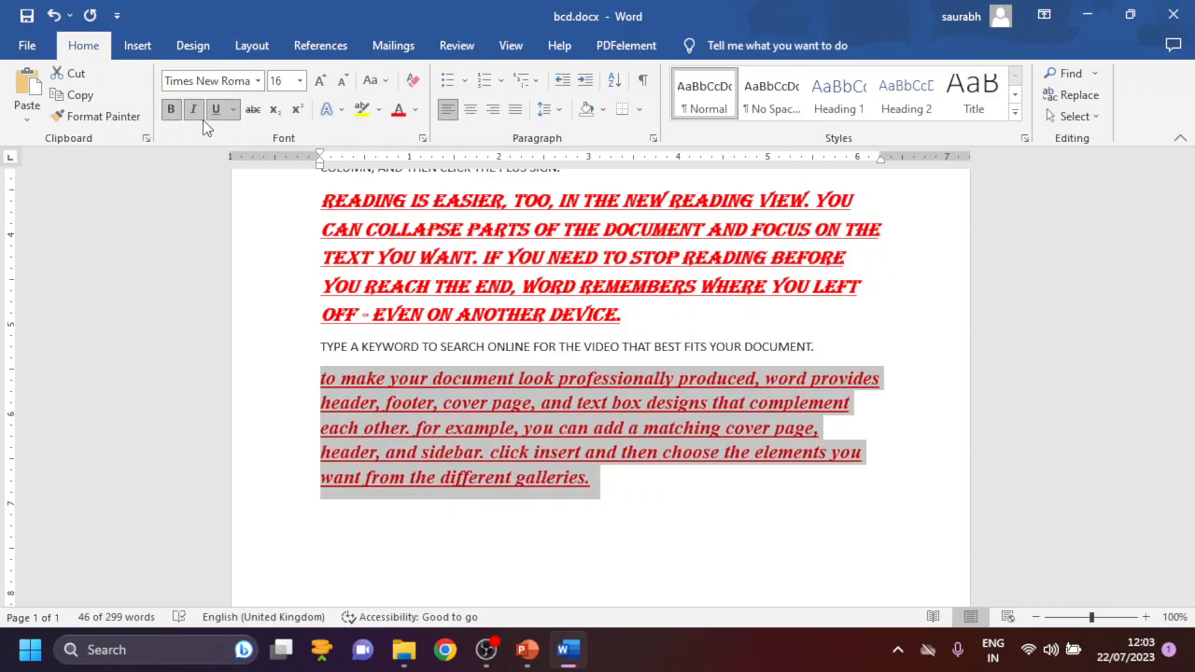
pyautogui.click(196, 110)
pyautogui.click(196, 110)
pyautogui.hotkey('ctrl', 'i')
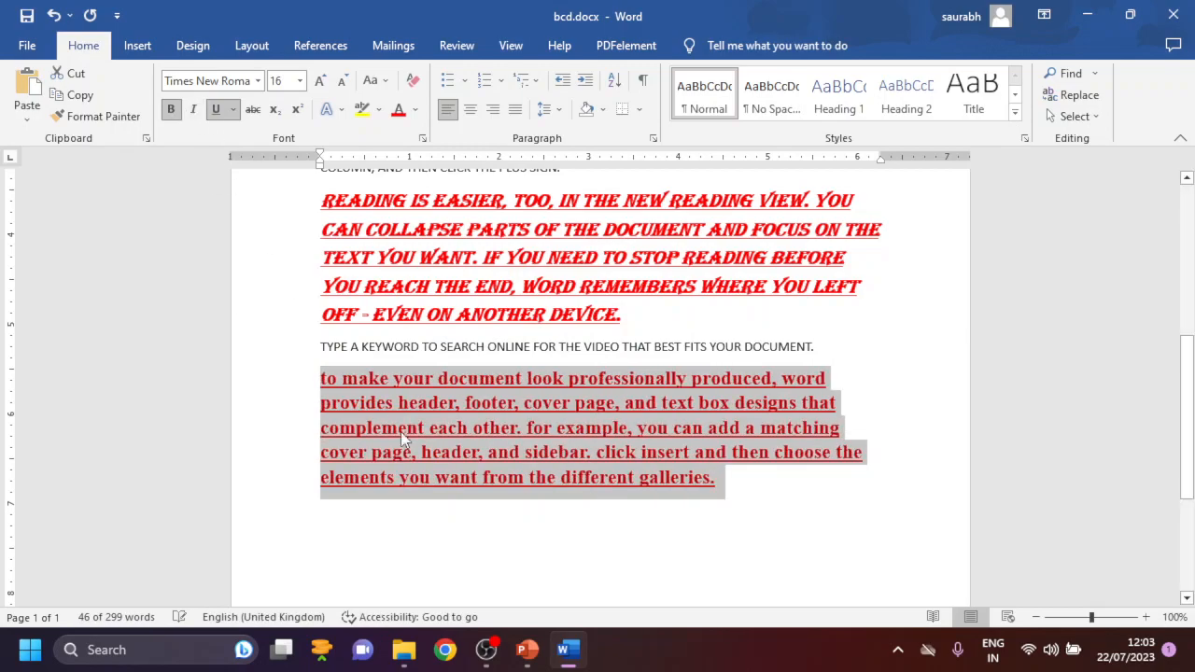
# - Italicize the last paragraph, which begins "to make your document look"
pyautogui.click(792, 547)
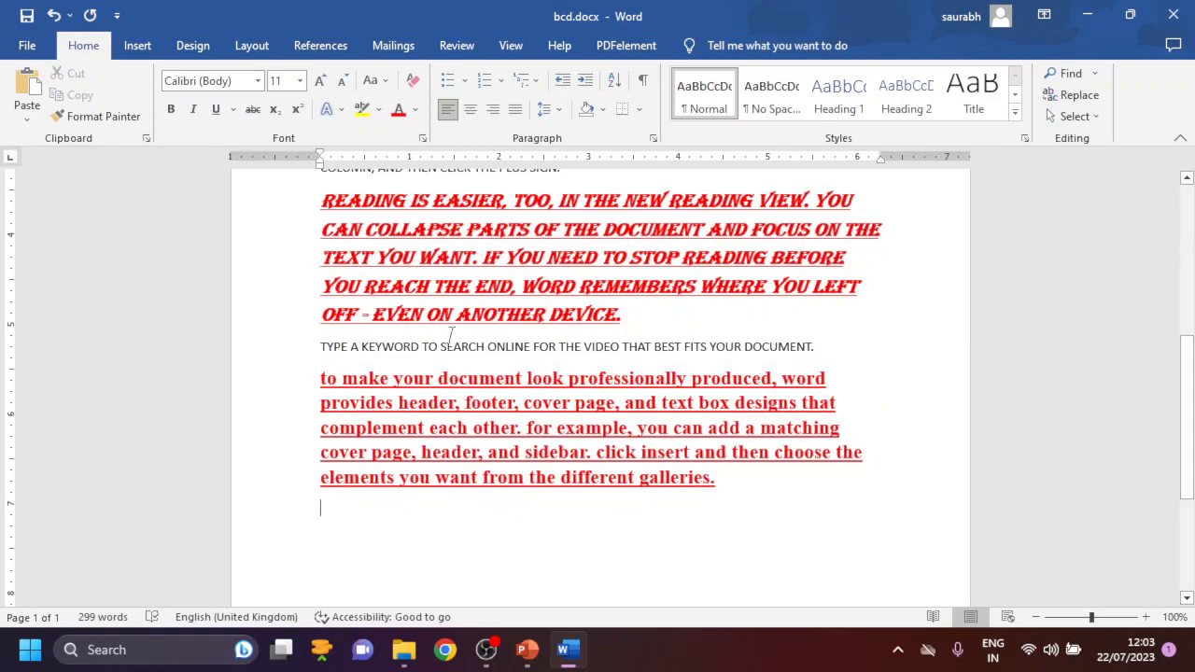
pyautogui.moveTo(781, 489); pyautogui.dragTo(318, 375)
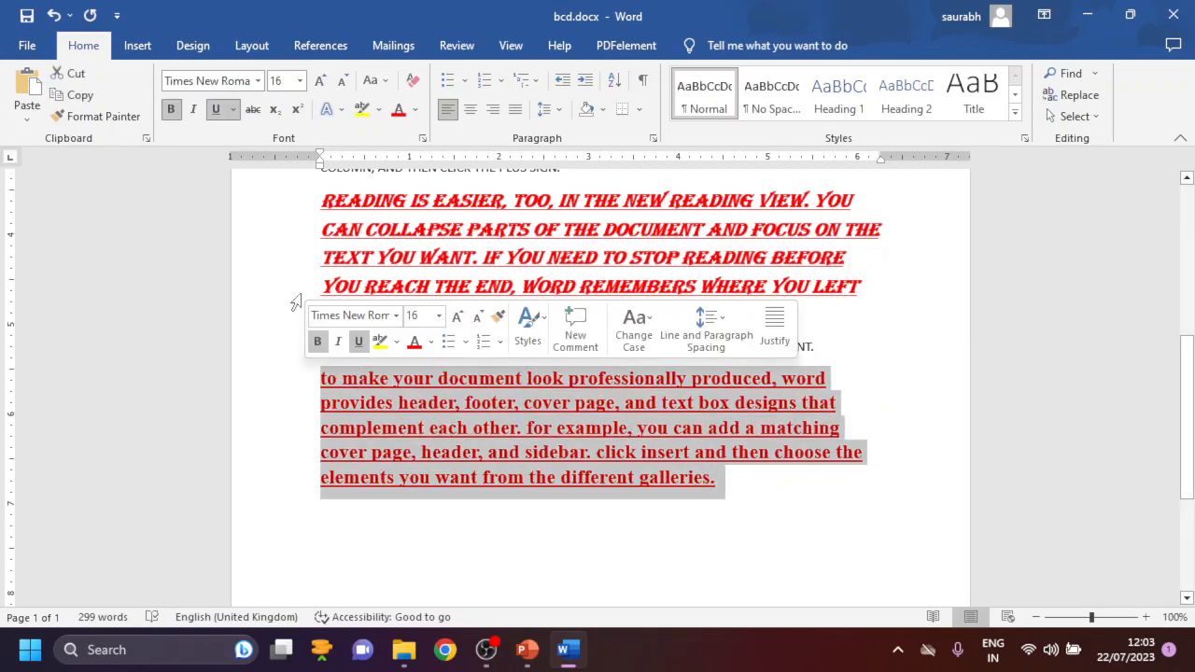
pyautogui.click(194, 109)
pyautogui.click(726, 504)
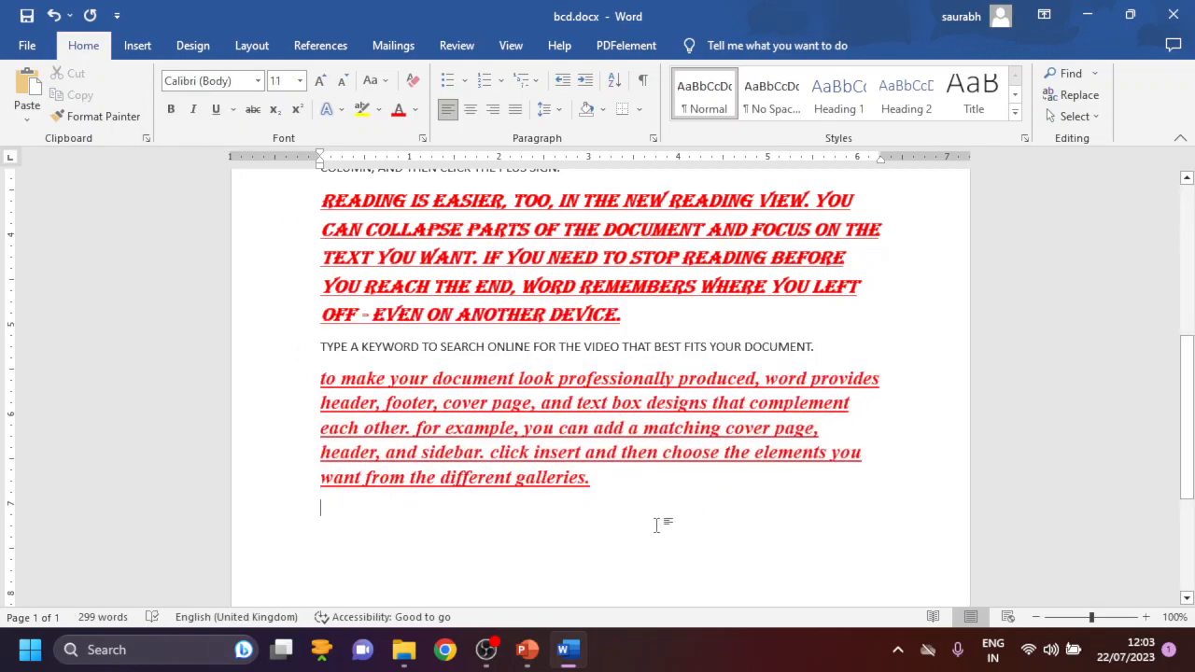
# - Switch the last paragraph's underline off and on again, and apply strikethrough to it
pyautogui.moveTo(631, 485); pyautogui.dragTo(306, 378)
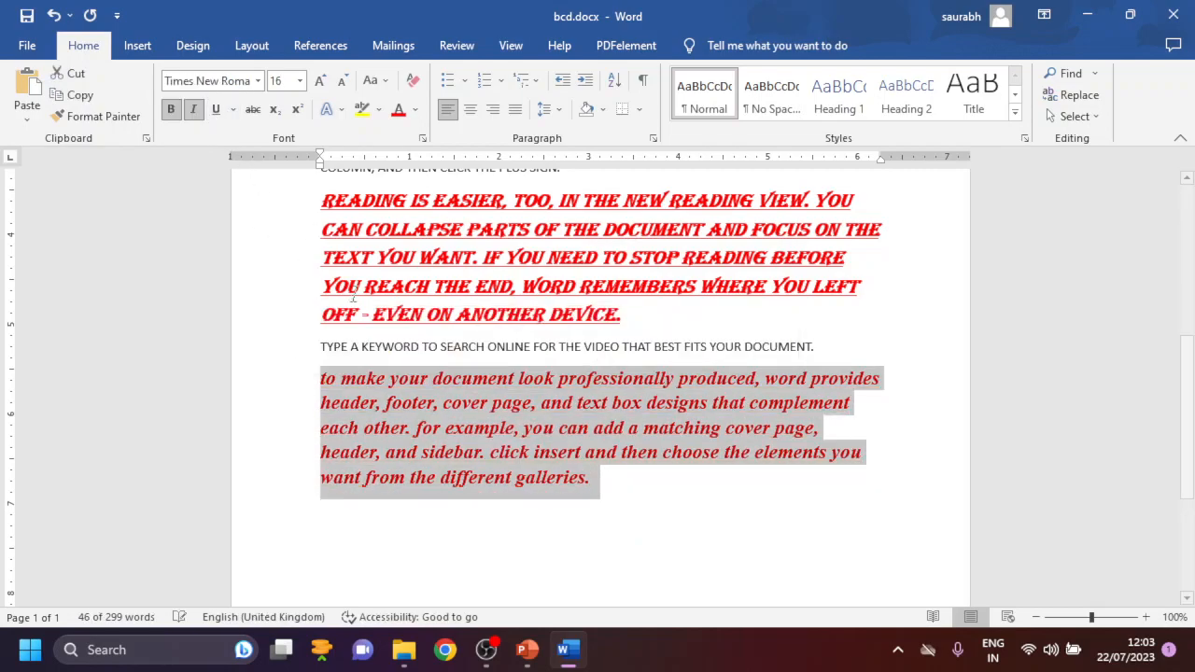
pyautogui.click(757, 524)
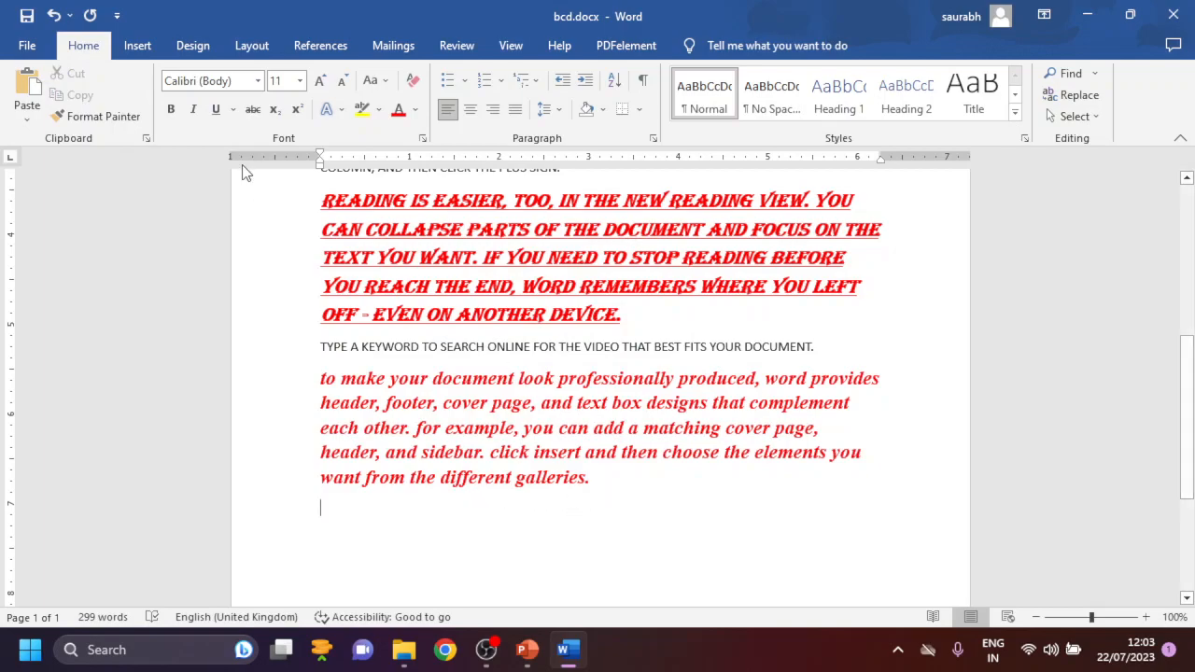
pyautogui.moveTo(661, 493); pyautogui.dragTo(288, 378)
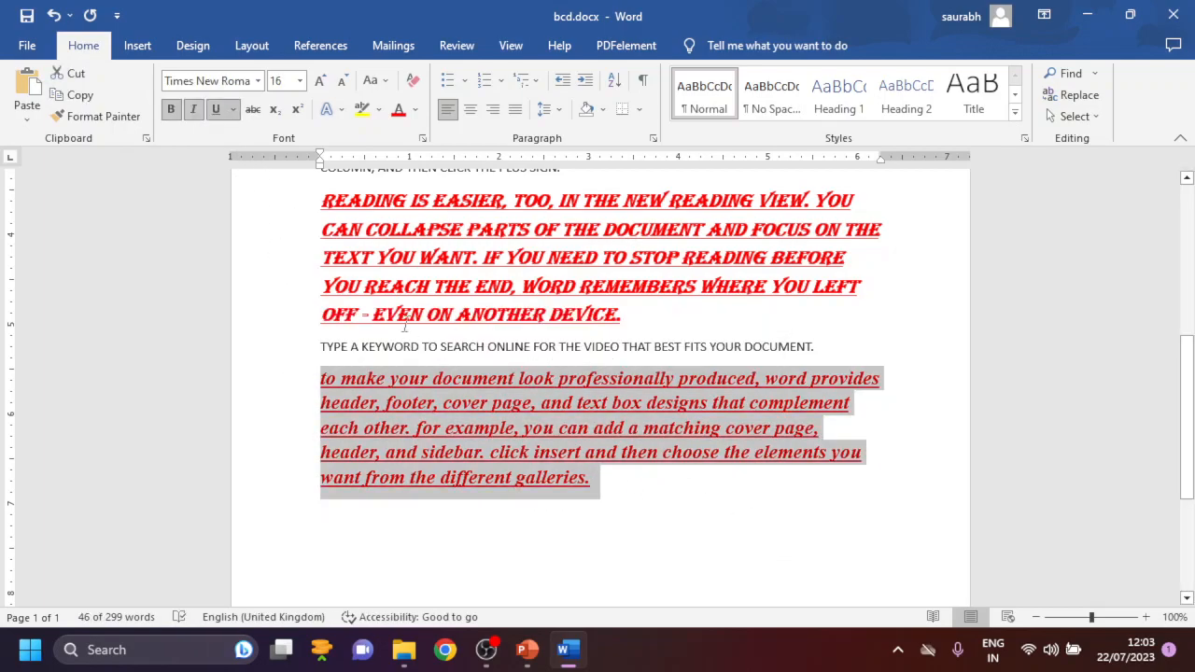
pyautogui.click(250, 110)
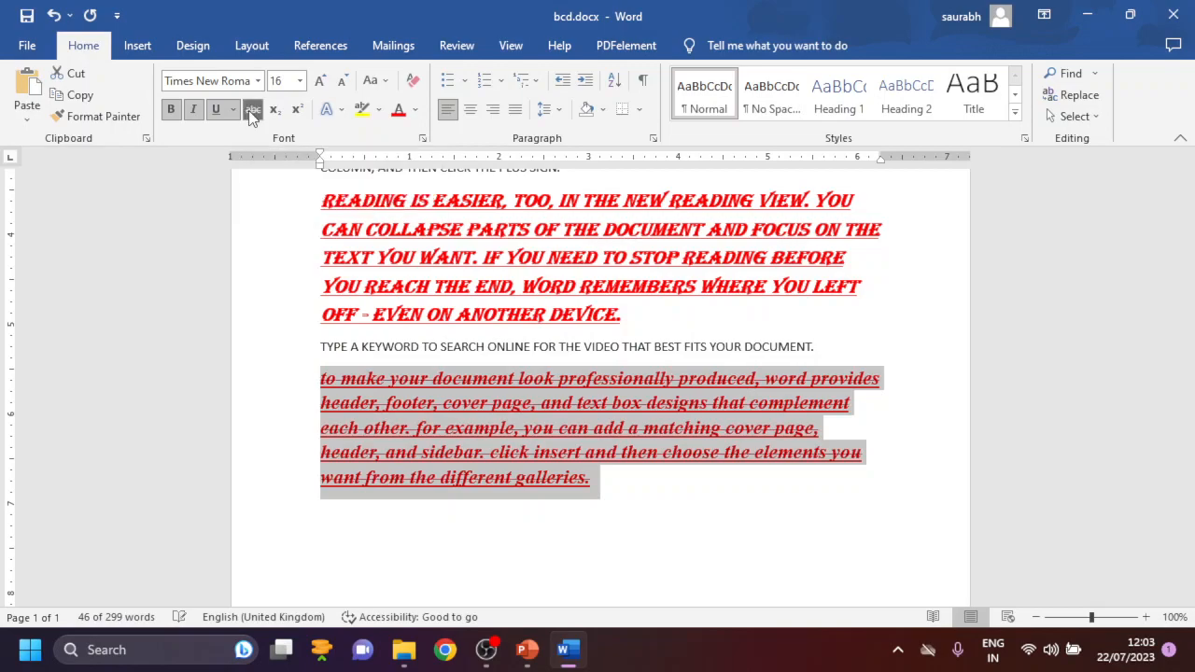
pyautogui.click(663, 502)
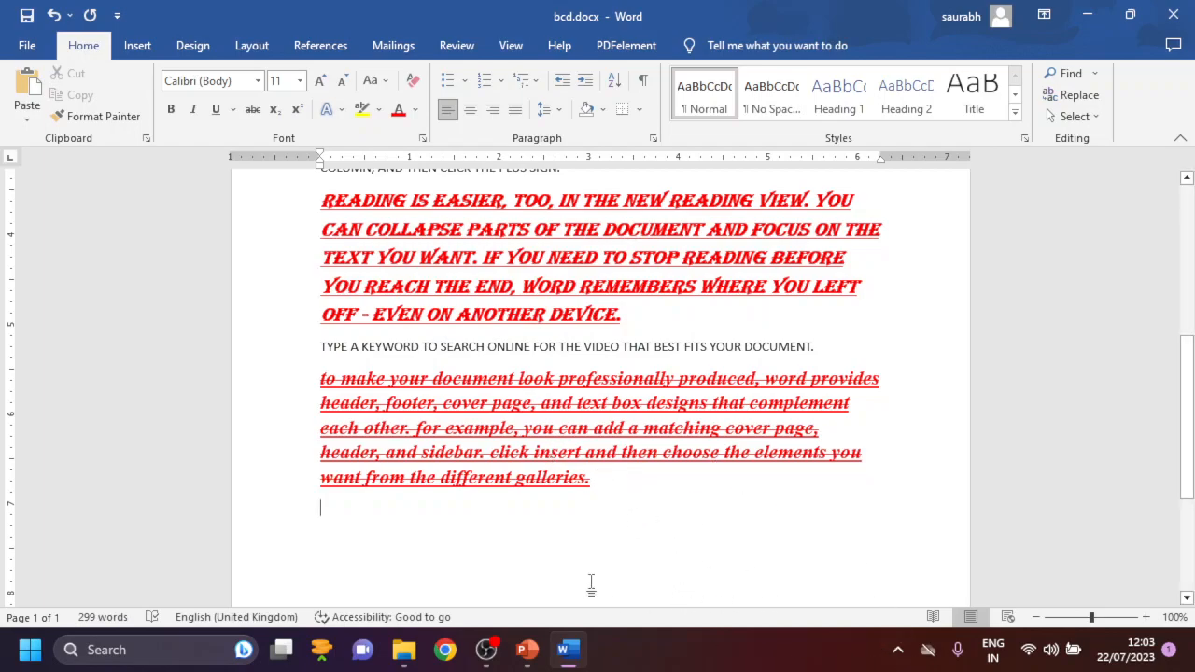
# - Add a new line reading H20 below the struck-through paragraph and clear all its formatting
pyautogui.click(612, 455)
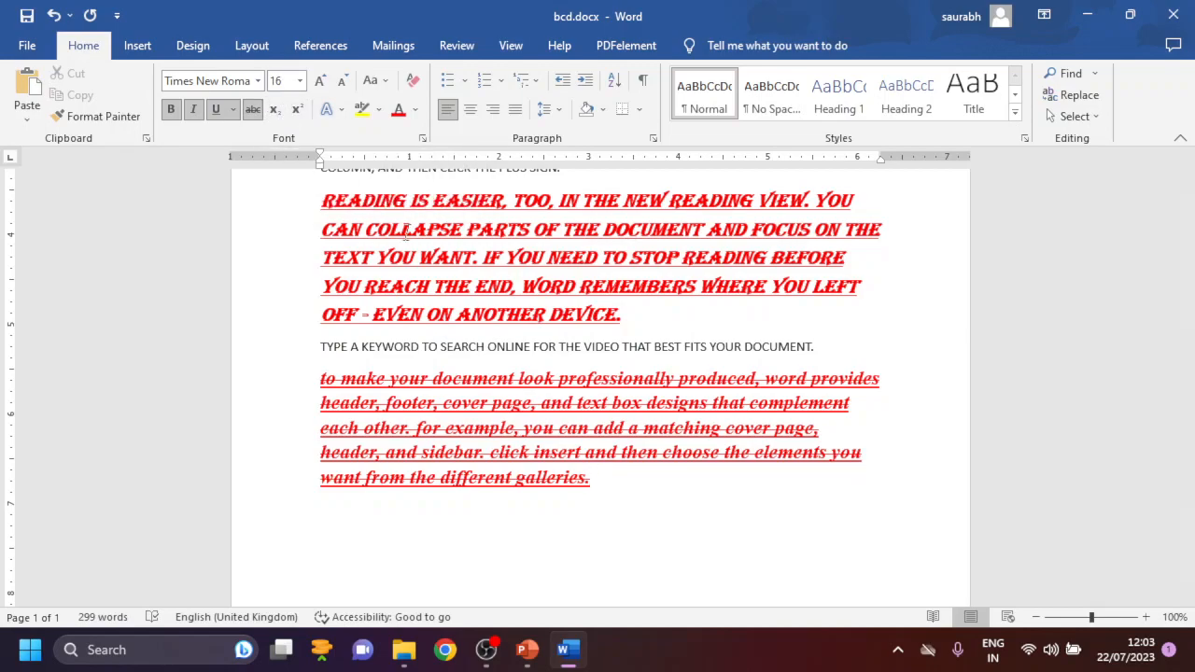
pyautogui.write('H20')
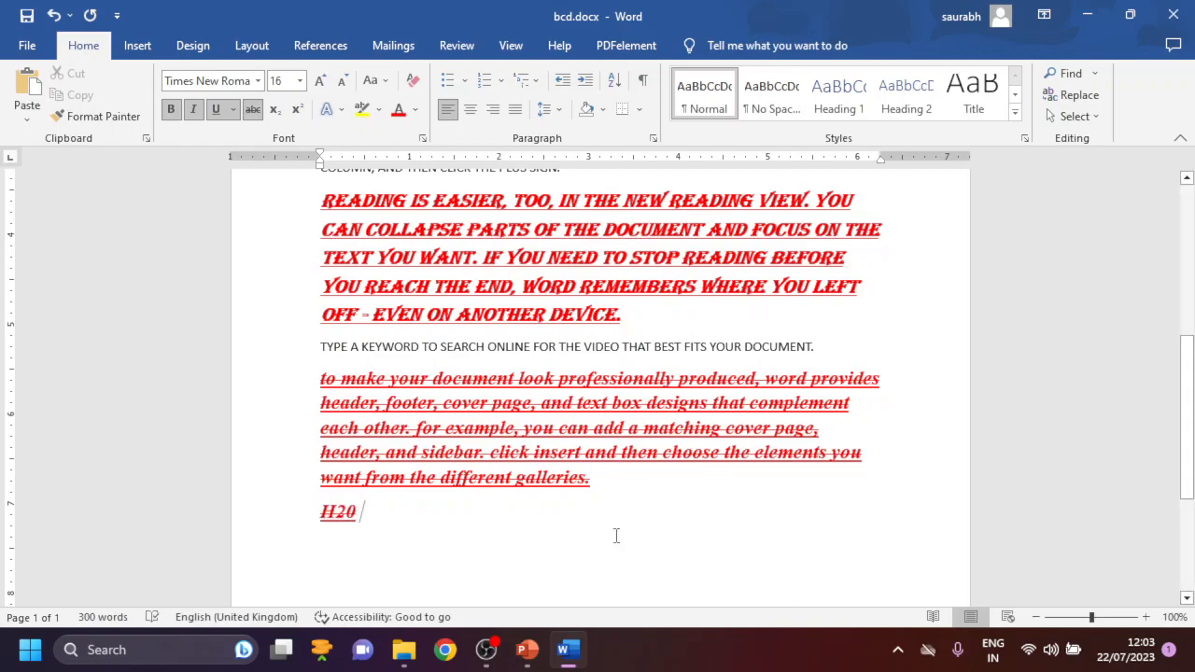
pyautogui.click(277, 519)
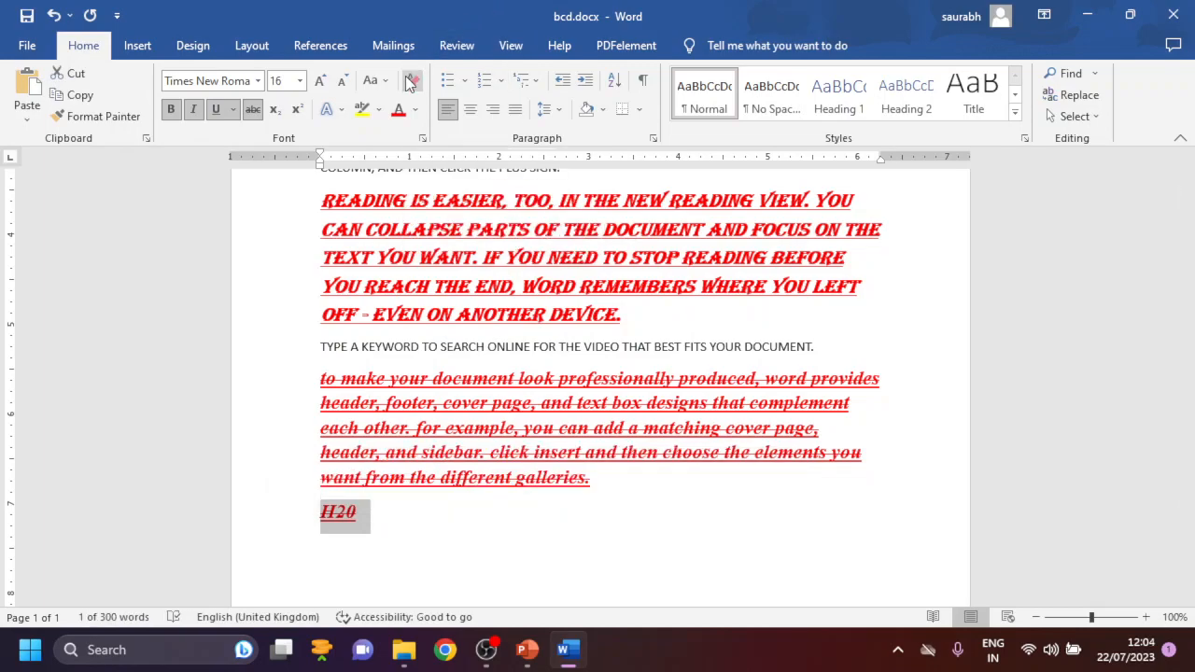
pyautogui.click(412, 81)
pyautogui.click(388, 522)
# - Enlarge the H20 line to font size 24
pyautogui.click(303, 512)
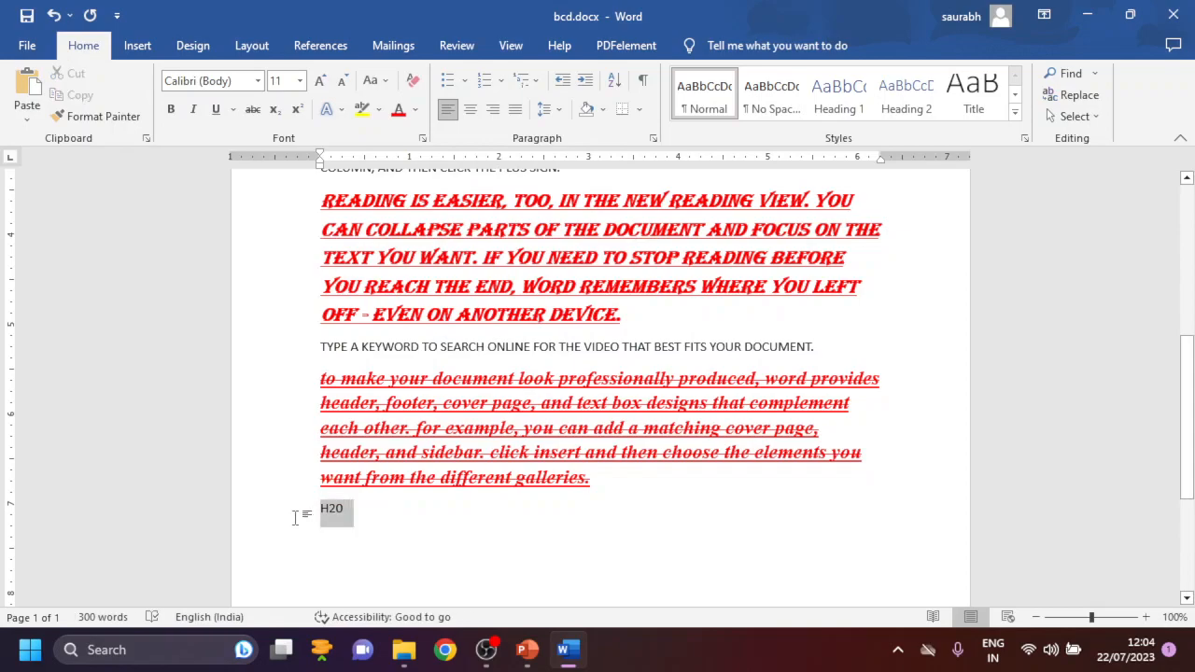
pyautogui.click(327, 81)
pyautogui.click(326, 80)
pyautogui.click(329, 80)
pyautogui.click(329, 81)
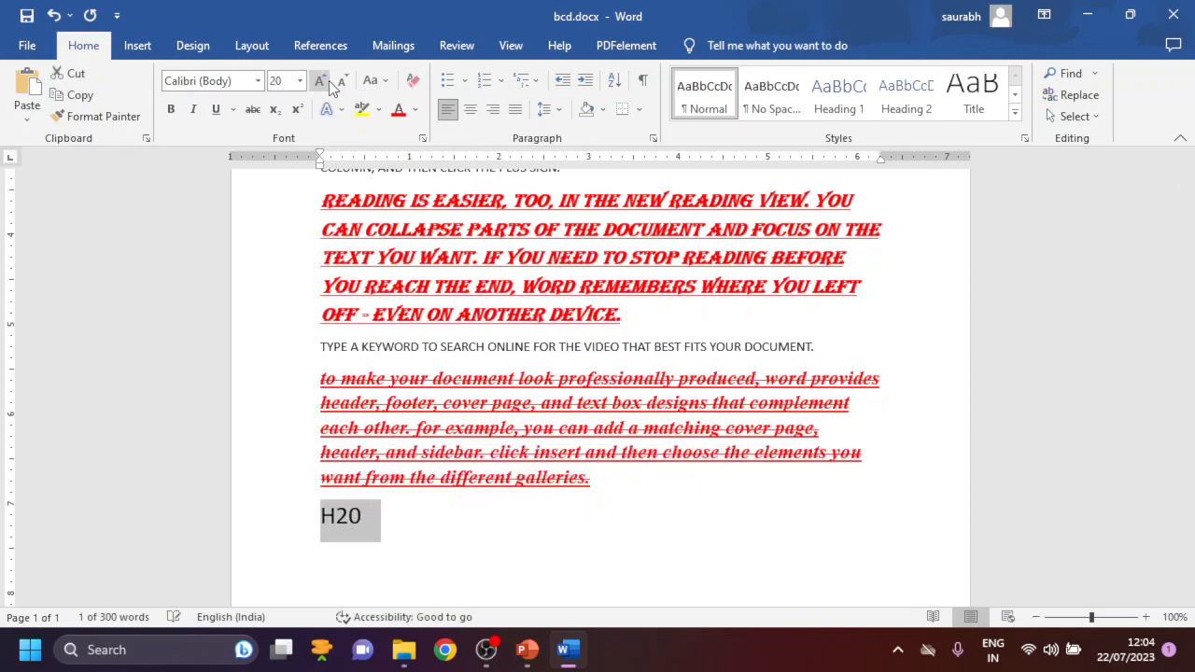
pyautogui.click(329, 80)
pyautogui.click(329, 80)
pyautogui.click(329, 80)
# - Make the 2 in H20 a subscript
pyautogui.click(354, 518)
pyautogui.moveTo(353, 518); pyautogui.dragTo(338, 519)
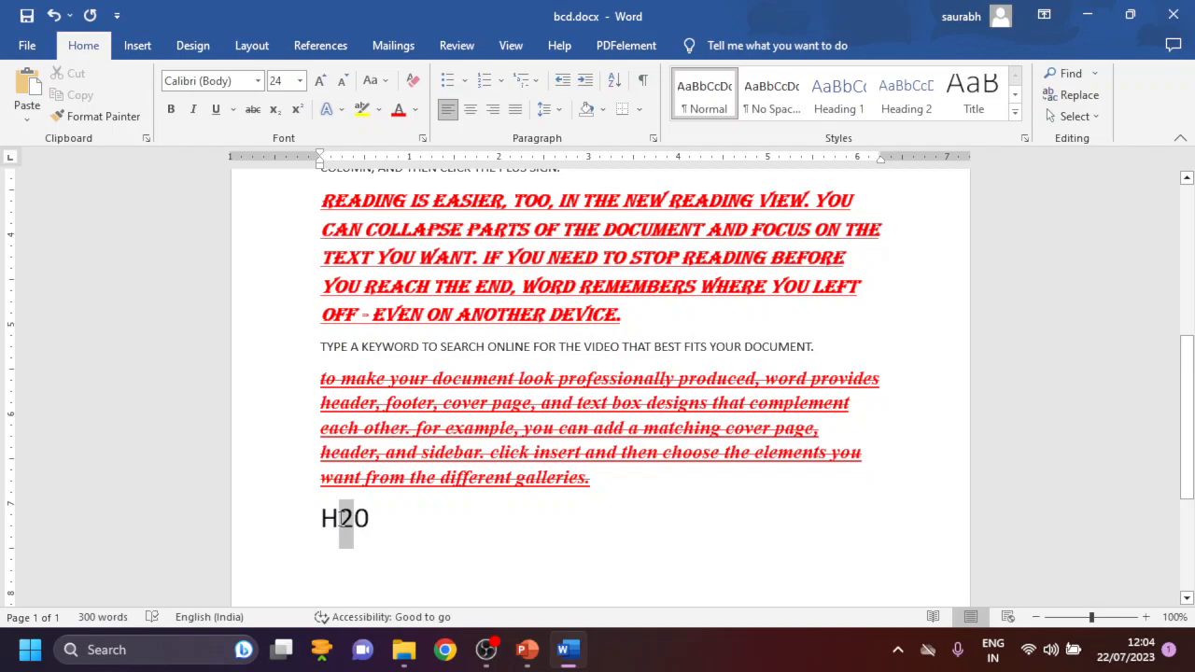
pyautogui.click(274, 109)
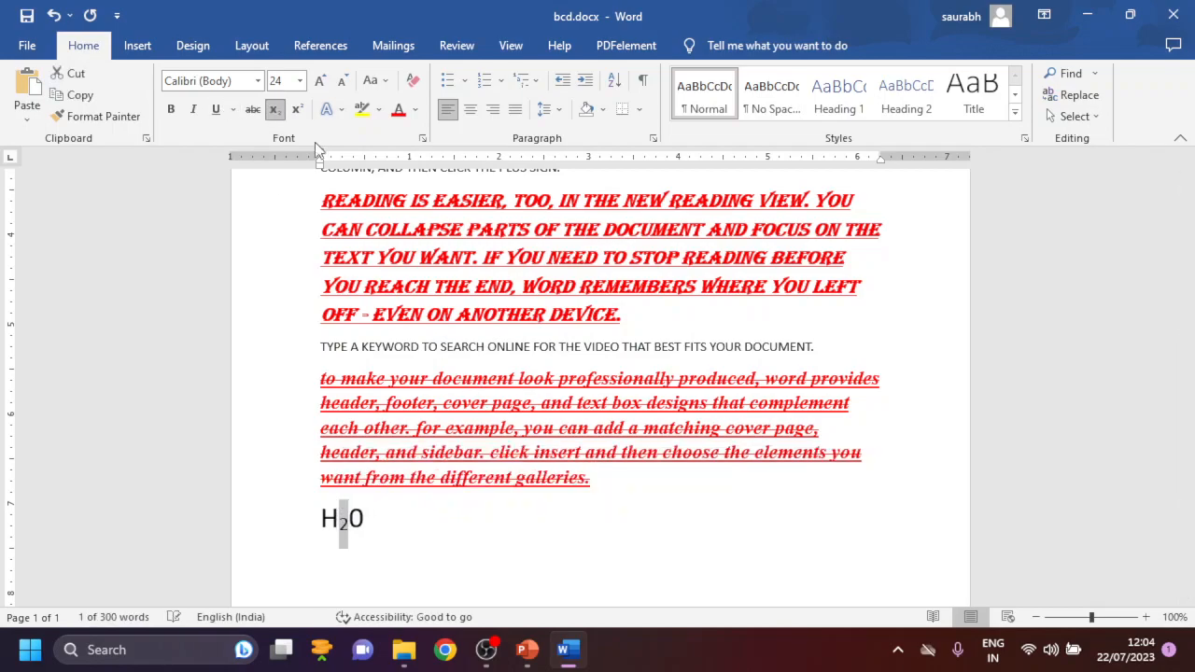
# - Add a new line reading "E=mc 2" below the H20 line
pyautogui.click(469, 543)
pyautogui.press('Return')
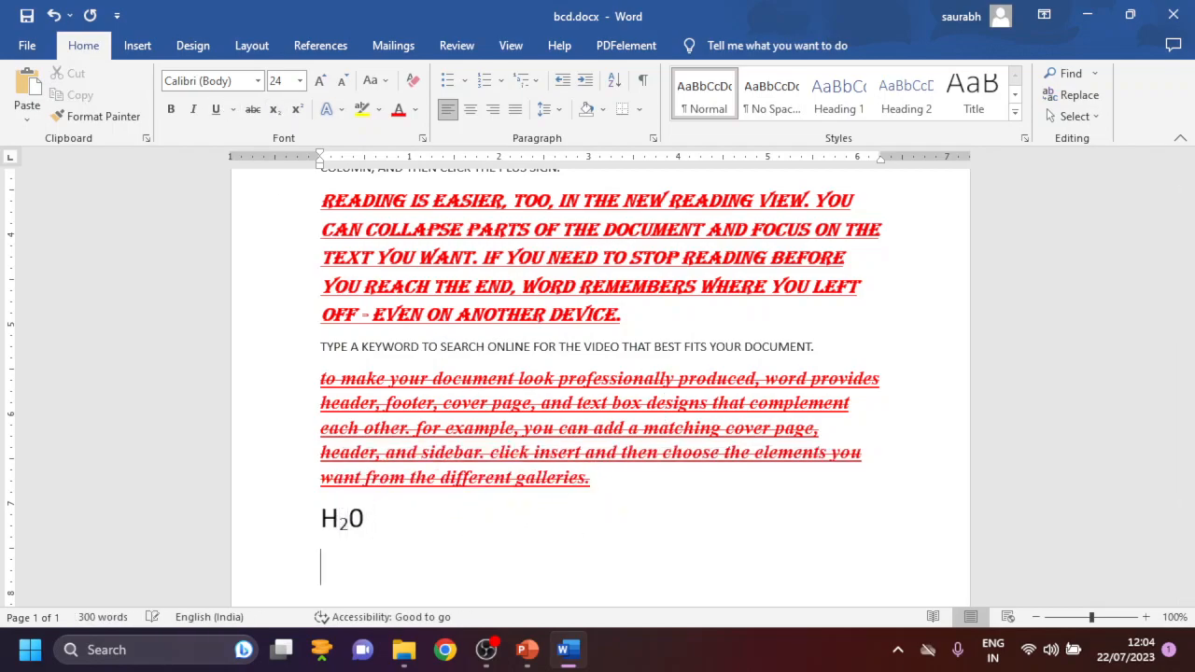
pyautogui.write('e-')
pyautogui.write('=mc')
pyautogui.write(' 2')
# - Change the "E=mc 2" line to uppercase and remove the space before the 2 so it reads E=MC2
pyautogui.moveTo(419, 568); pyautogui.dragTo(292, 579)
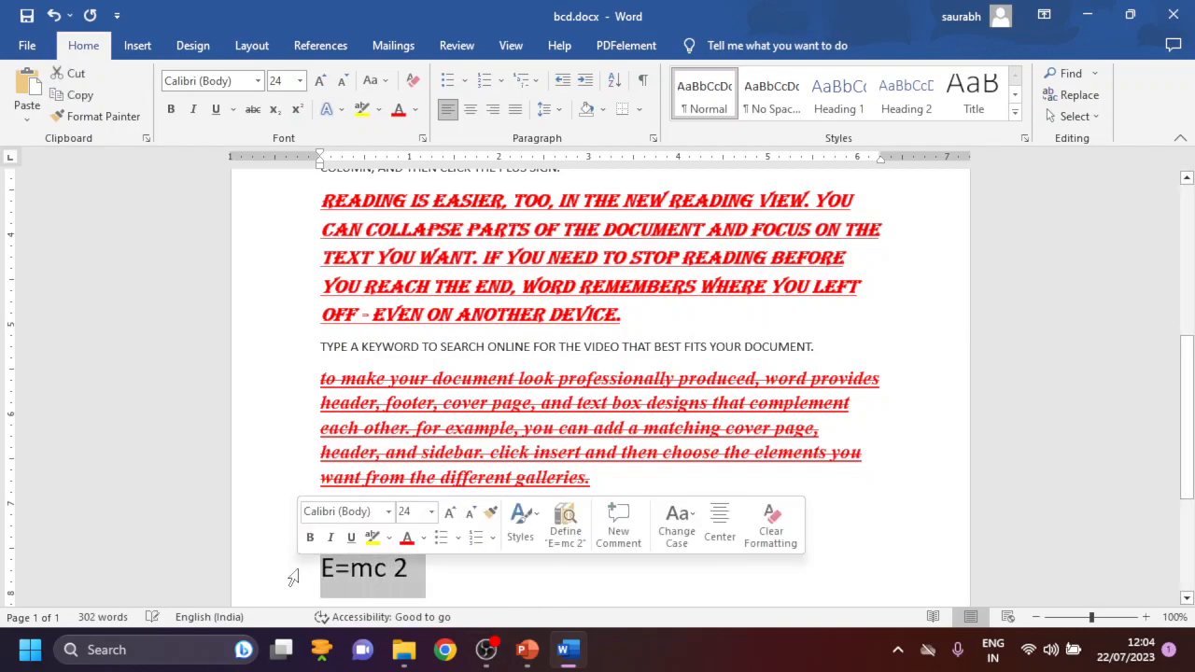
pyautogui.click(377, 85)
pyautogui.click(407, 142)
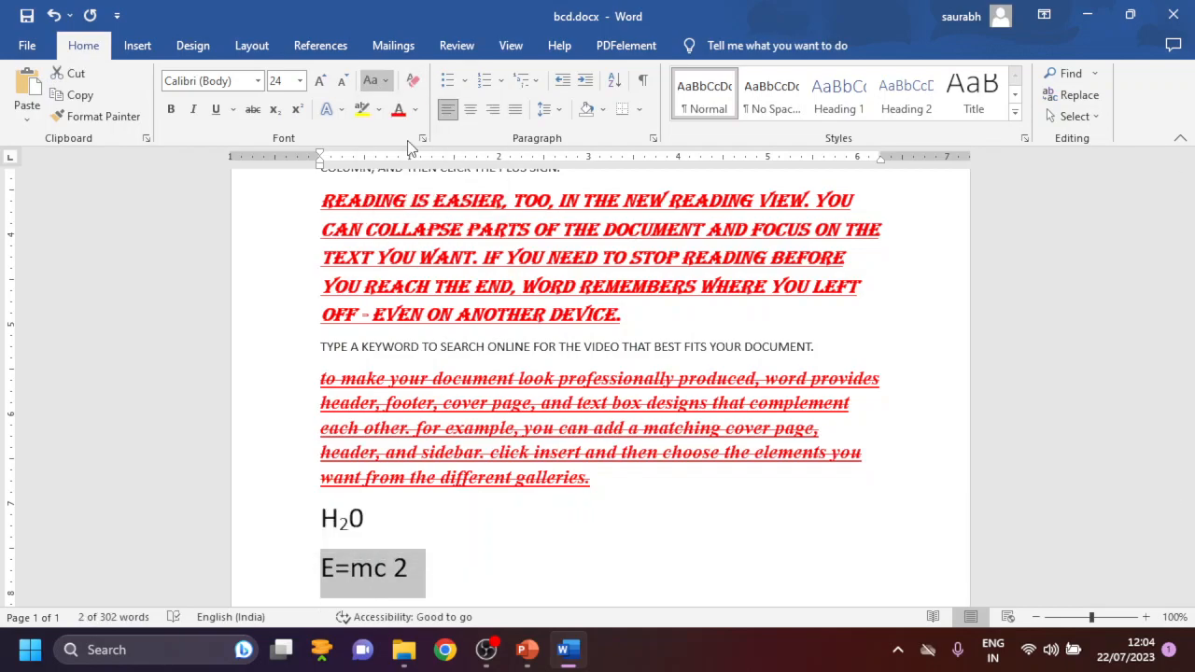
pyautogui.click(427, 567)
pyautogui.press('BackSpace')
pyautogui.press('BackSpace')
pyautogui.write('2')
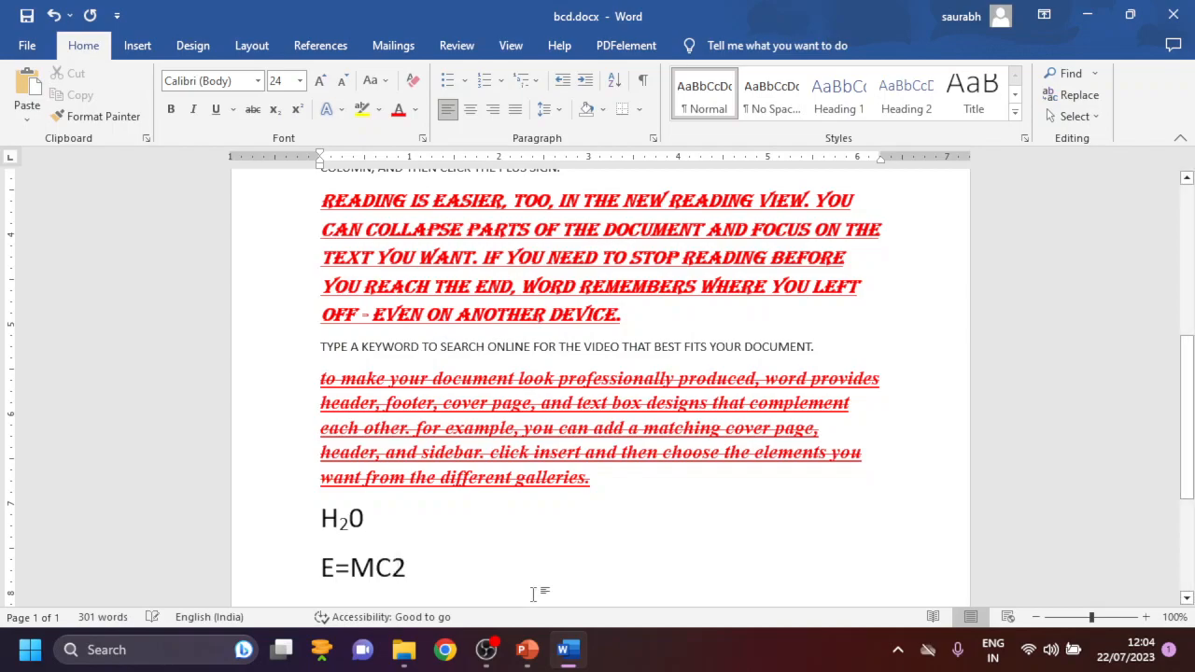
# - Make the 2 in E=MC2 a superscript
pyautogui.moveTo(419, 570); pyautogui.dragTo(397, 569)
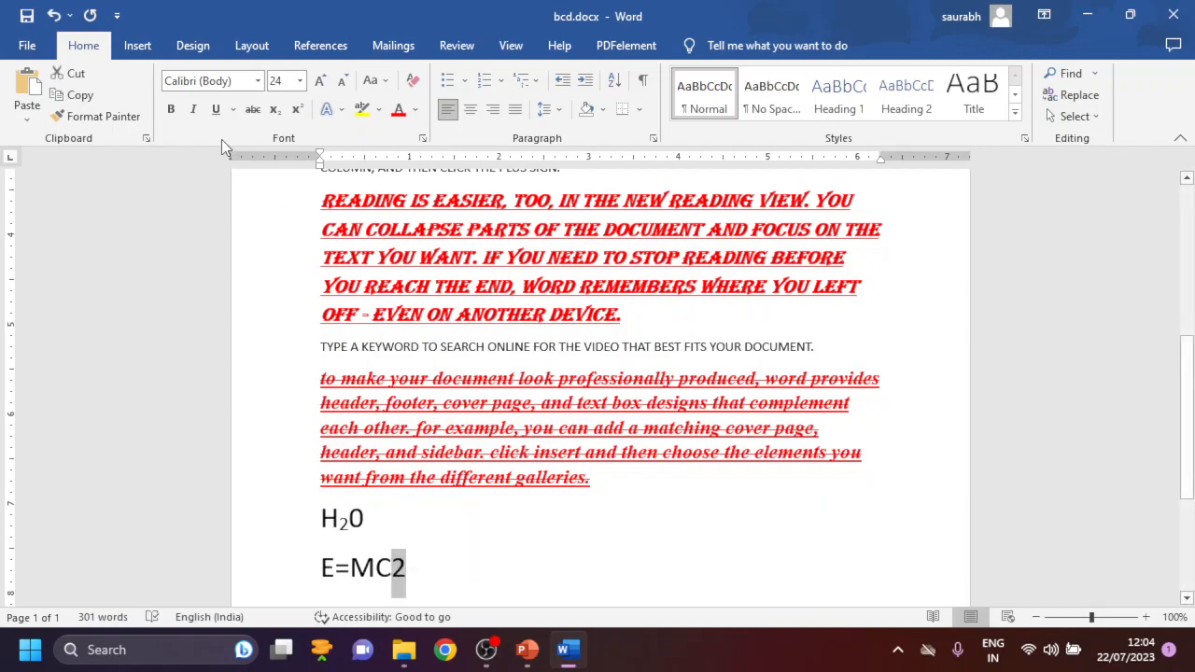
pyautogui.click(296, 109)
pyautogui.click(529, 535)
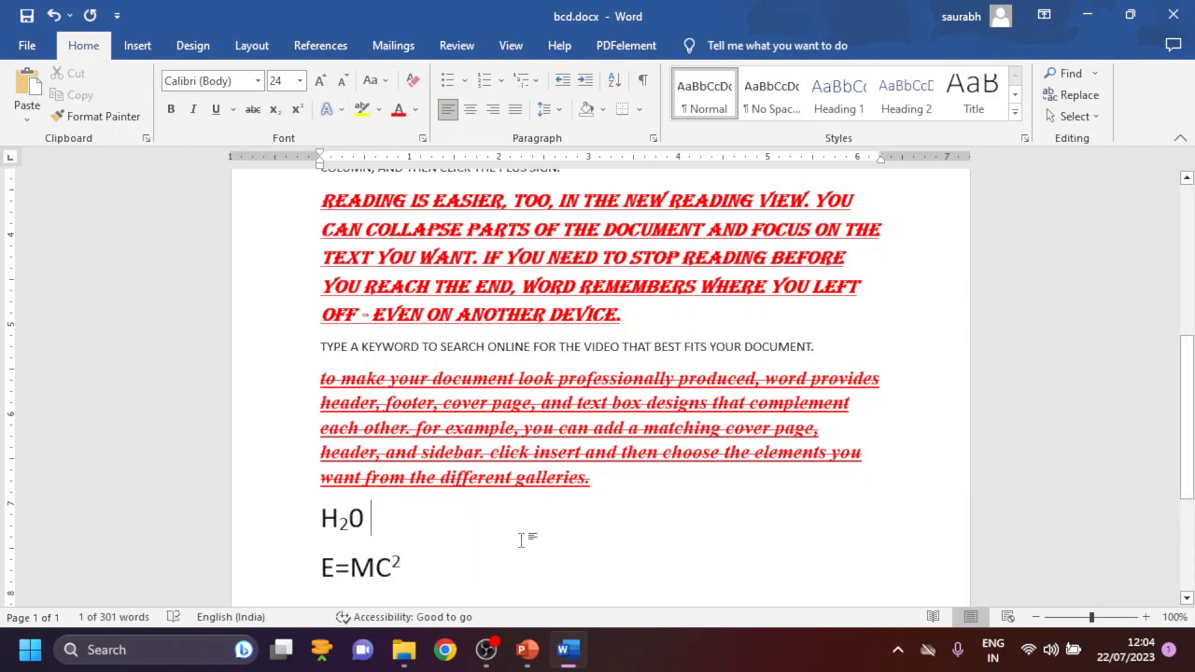
# - Examine the Text Effects and Typography options for the E=MC2 line, including glow, ligatures and stylistic sets, without applying any
pyautogui.click(342, 109)
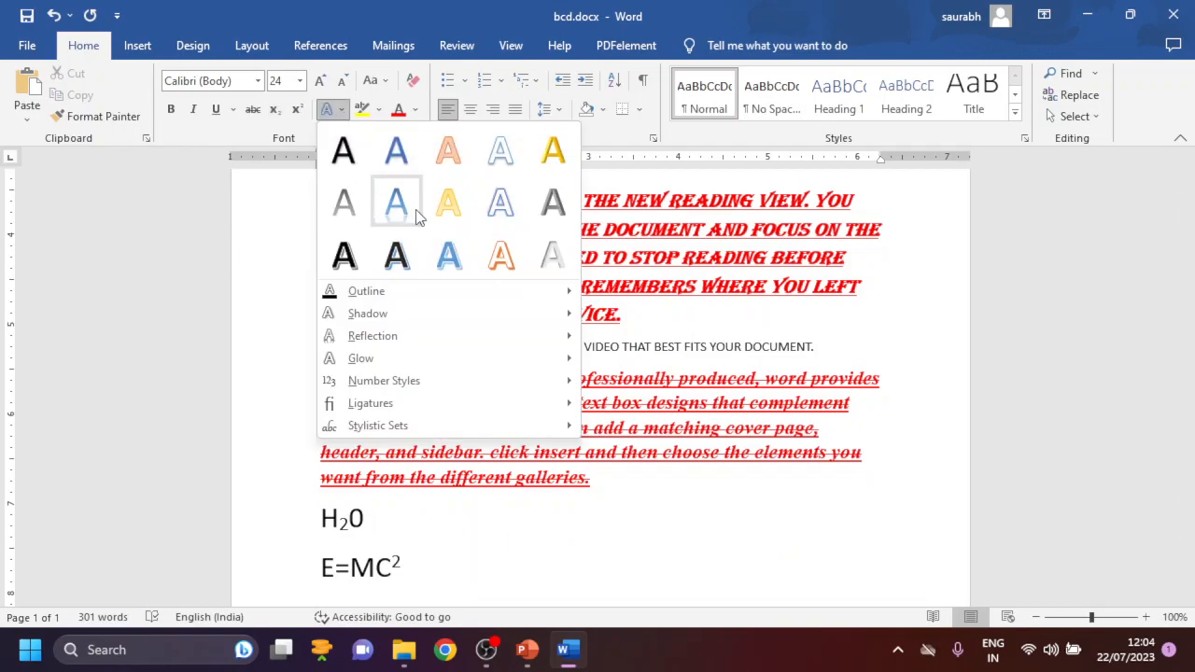
pyautogui.click(328, 108)
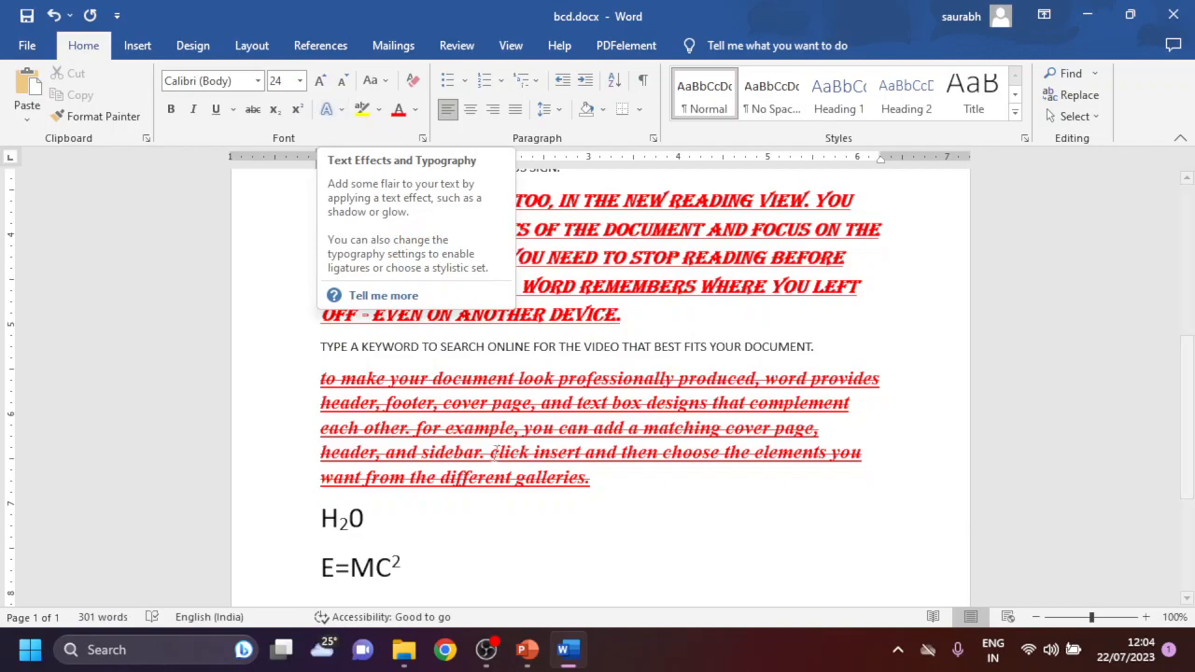
pyautogui.moveTo(415, 564); pyautogui.dragTo(319, 561)
pyautogui.click(329, 108)
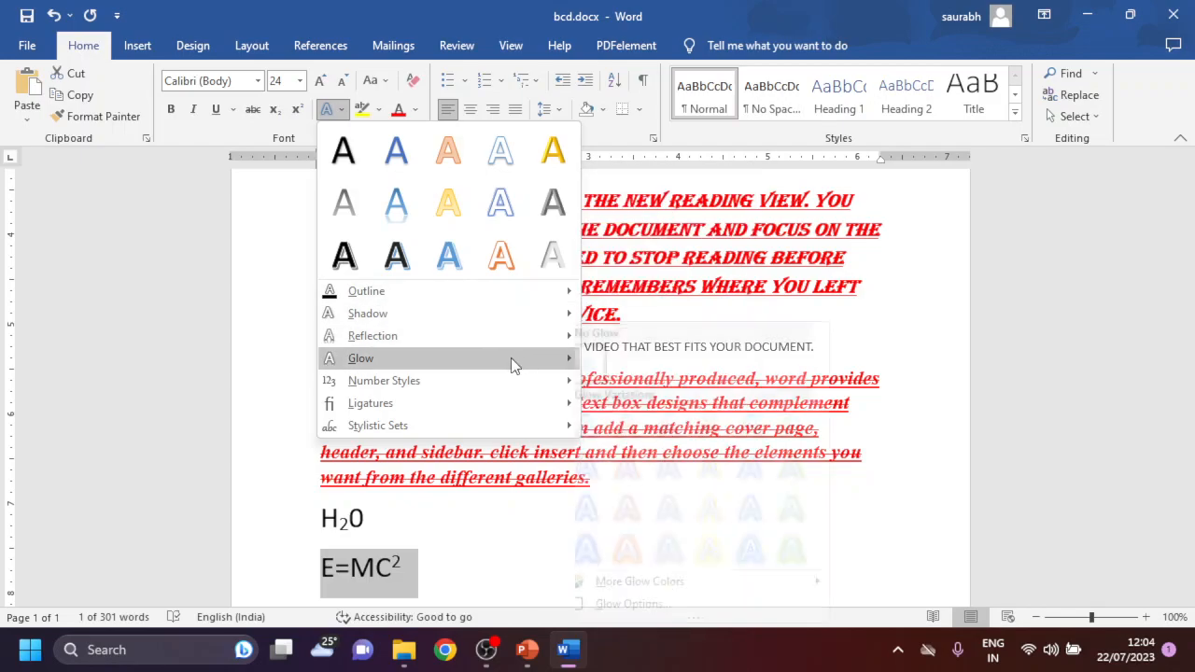
pyautogui.moveTo(464, 410)
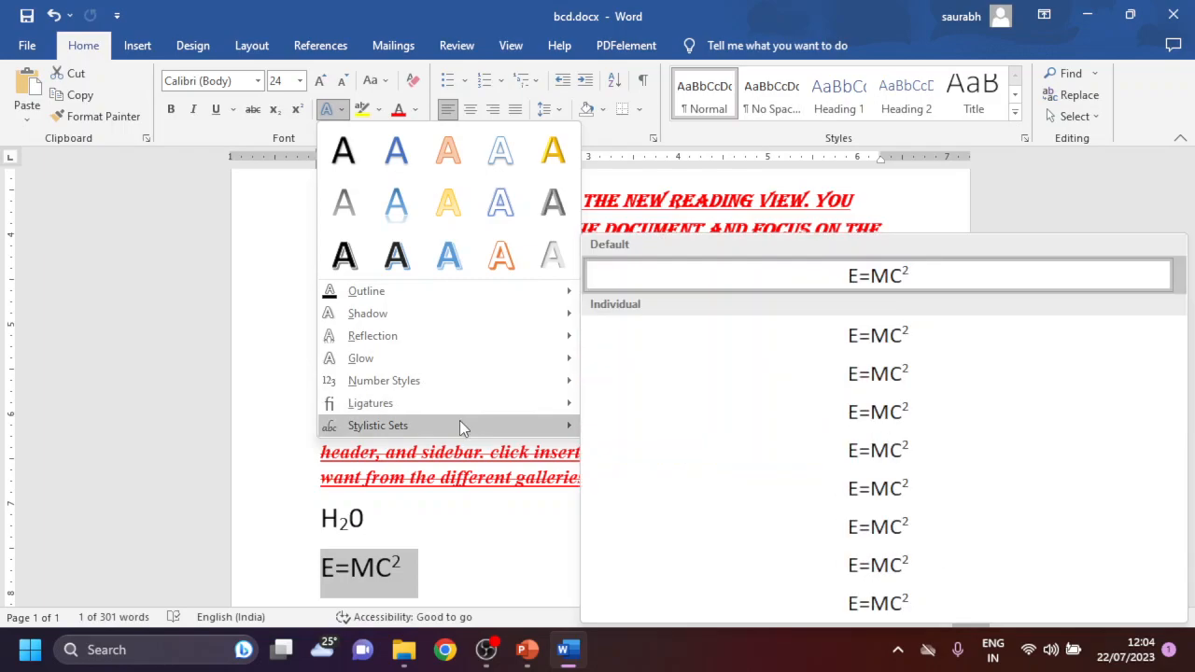
pyautogui.click(481, 571)
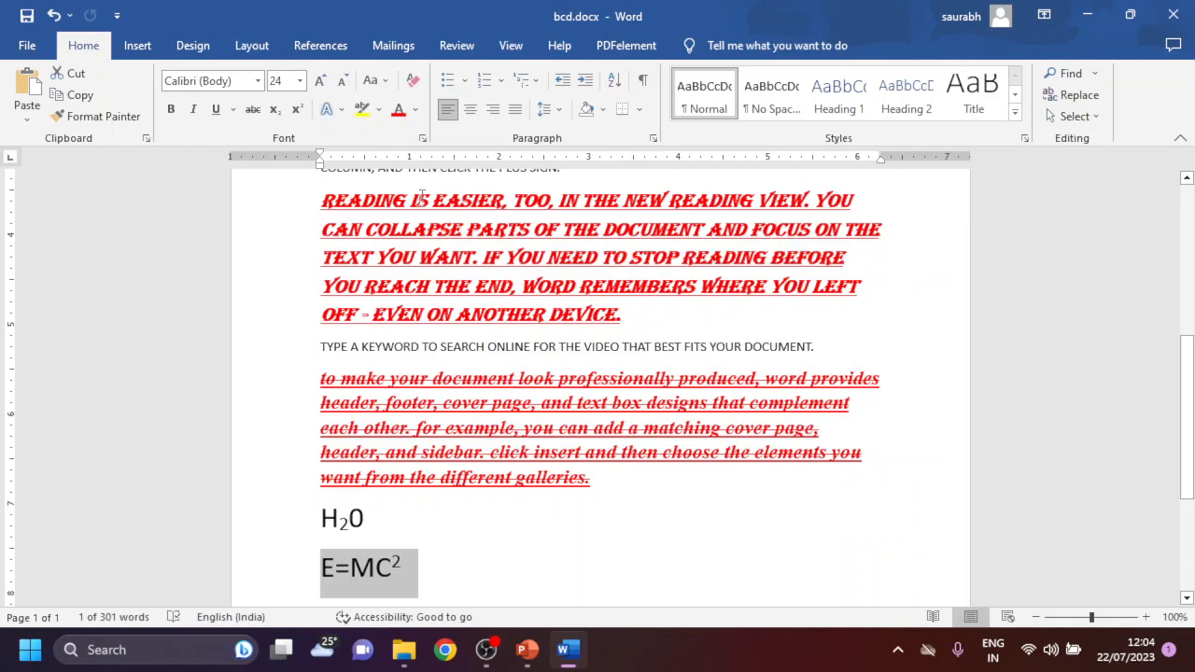
# - Highlight the E=MC2 line in yellow and set its font colour to standard red
pyautogui.click(362, 109)
pyautogui.press('Left')
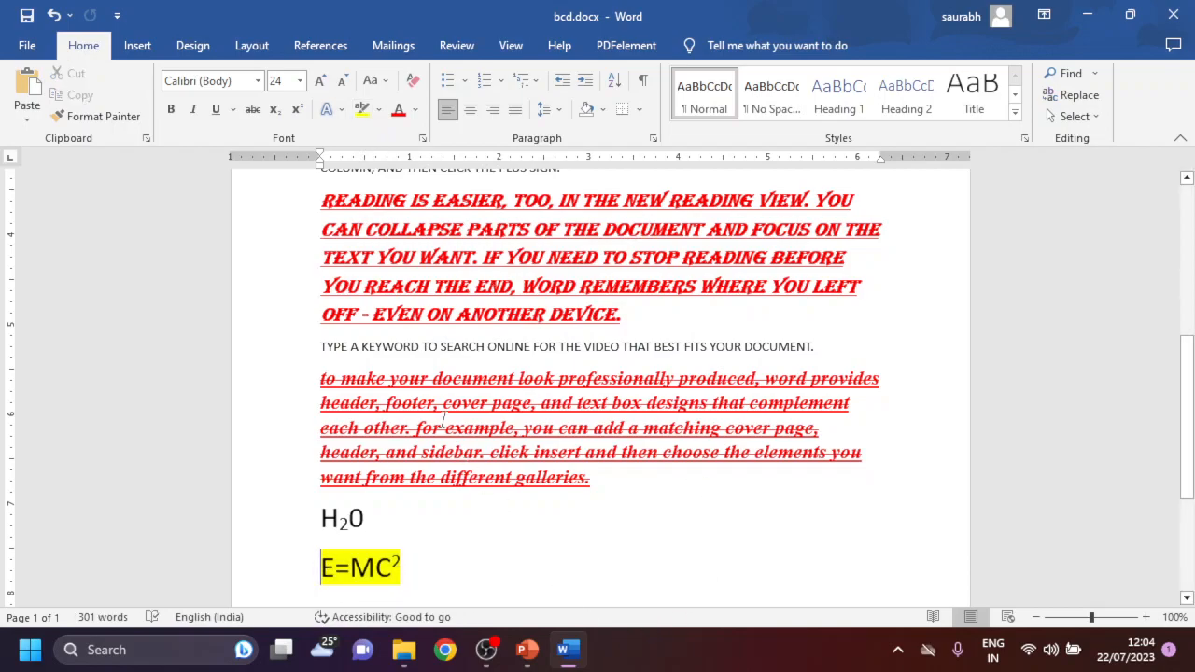
pyautogui.click(416, 109)
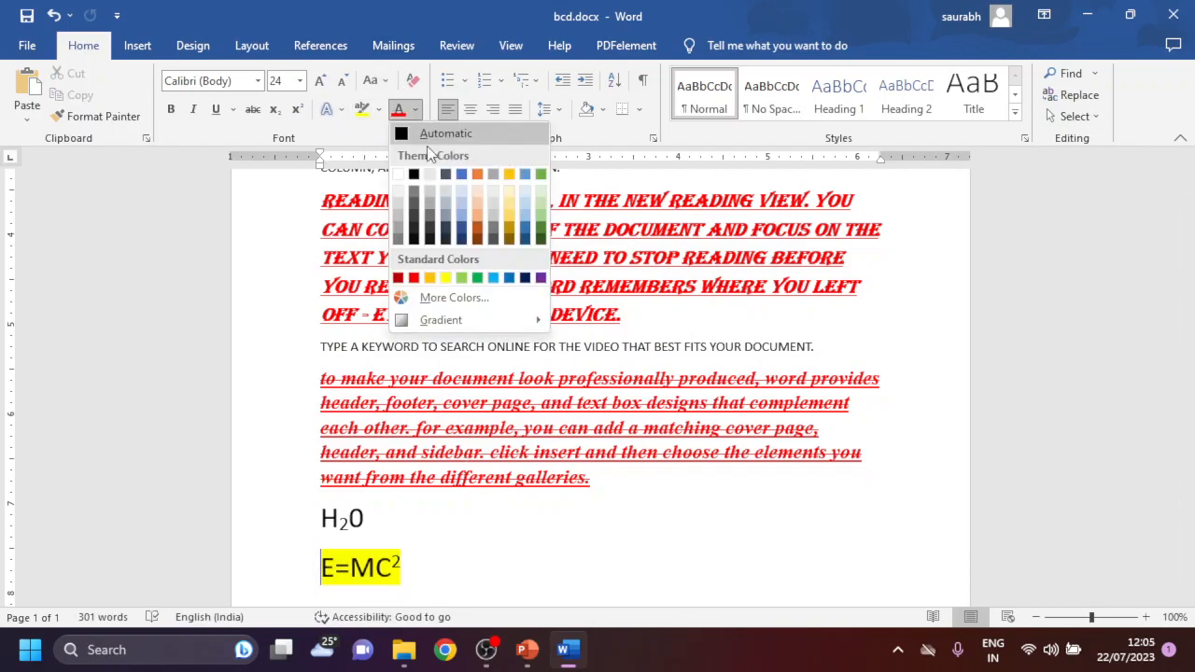
pyautogui.click(477, 213)
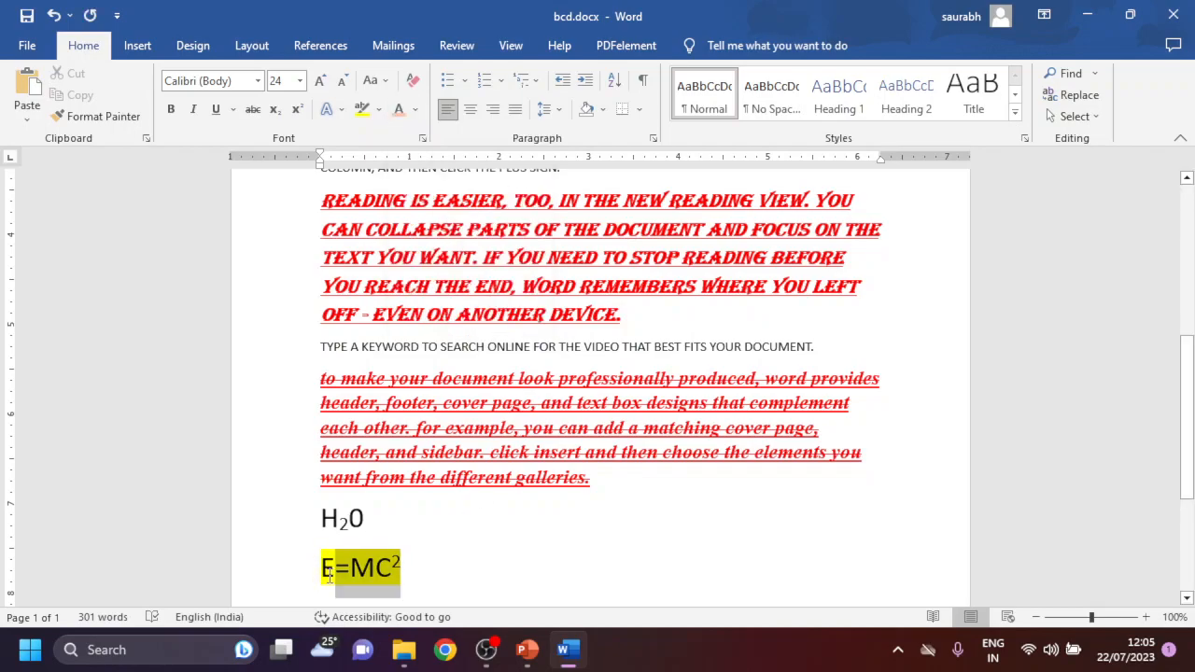
pyautogui.moveTo(322, 567); pyautogui.dragTo(416, 569)
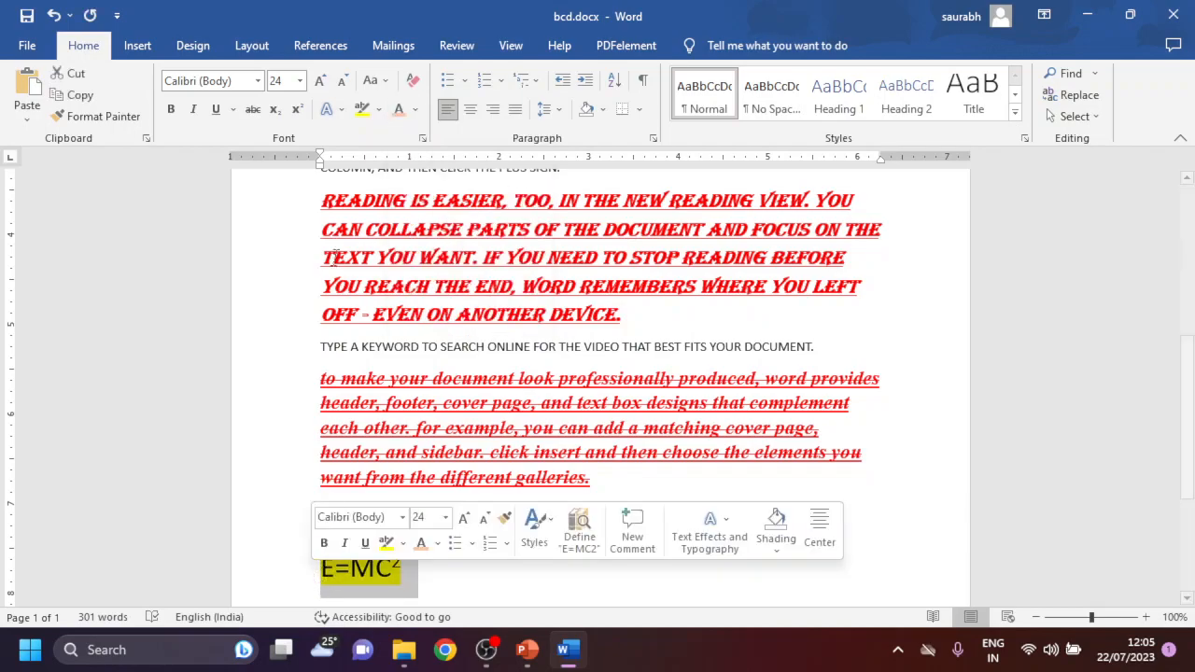
pyautogui.click(416, 110)
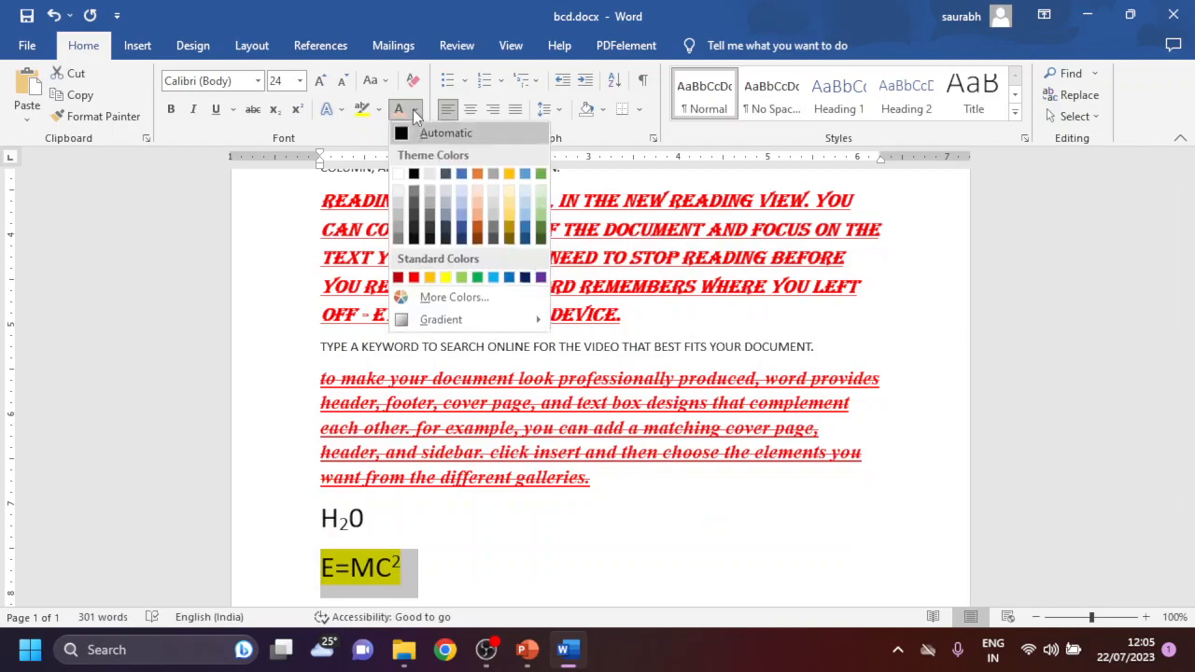
pyautogui.click(412, 277)
pyautogui.click(514, 564)
# - Change the font colour of the E=MC2 line to a dark orange theme colour
pyautogui.moveTo(429, 571); pyautogui.dragTo(315, 570)
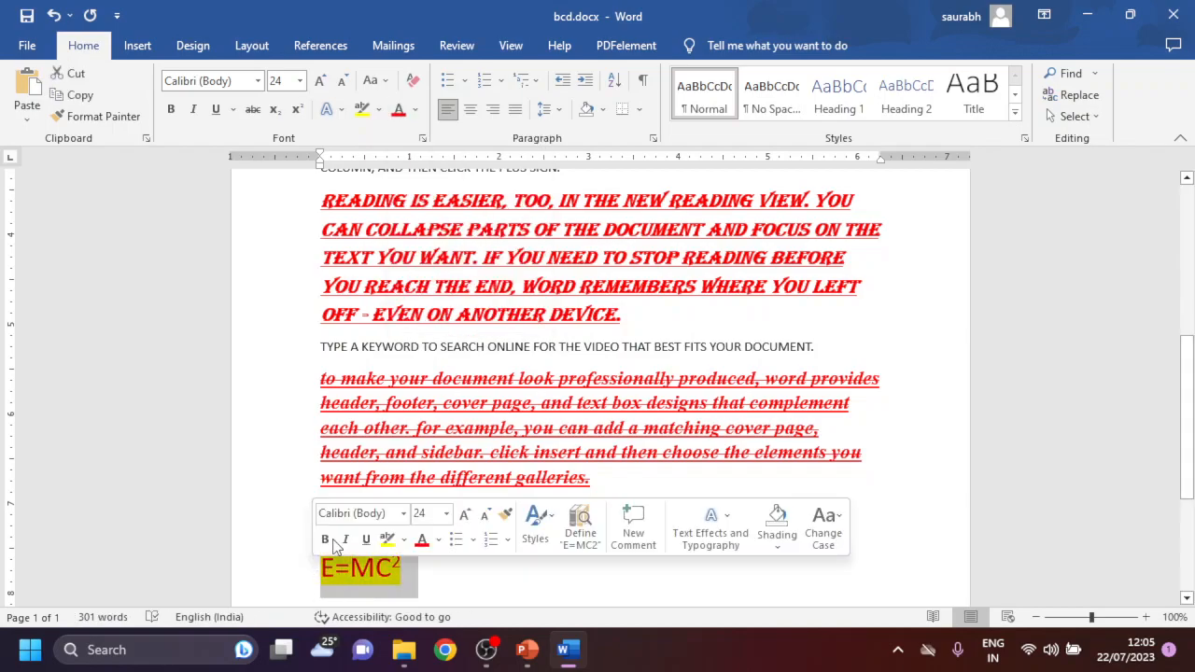
pyautogui.click(415, 110)
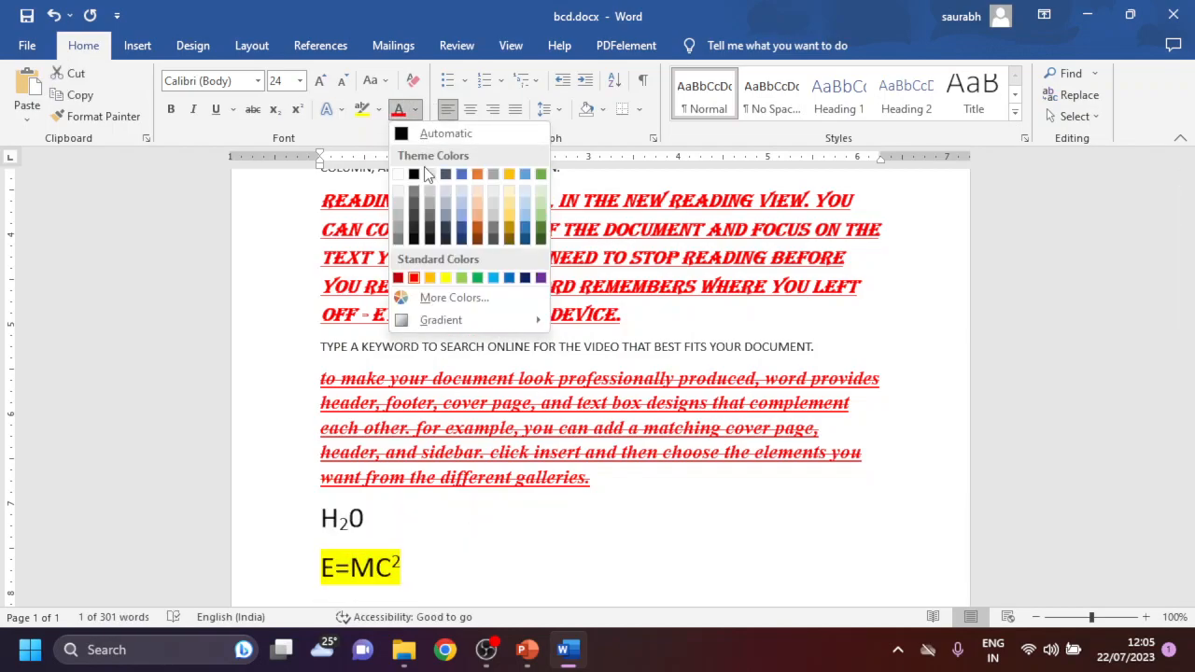
pyautogui.click(480, 228)
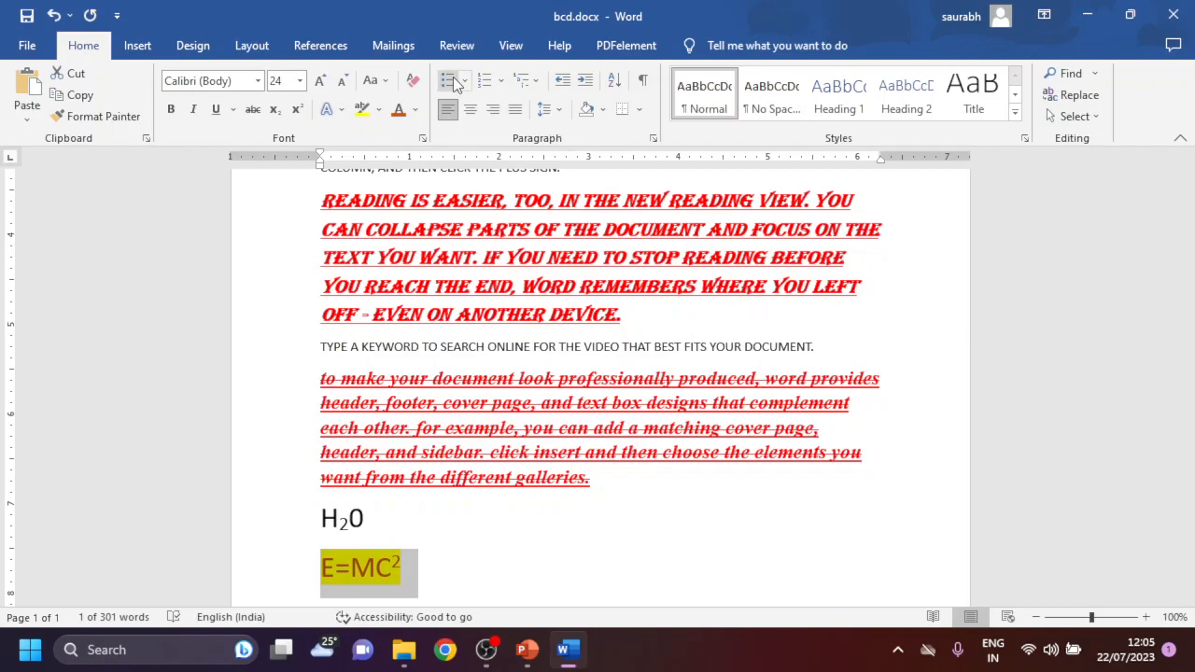
# - Apply solid round bullets to the three paragraphs above the H2O line, and switch them to a 1, 2, 3 numbered list
pyautogui.moveTo(604, 492); pyautogui.dragTo(290, 206)
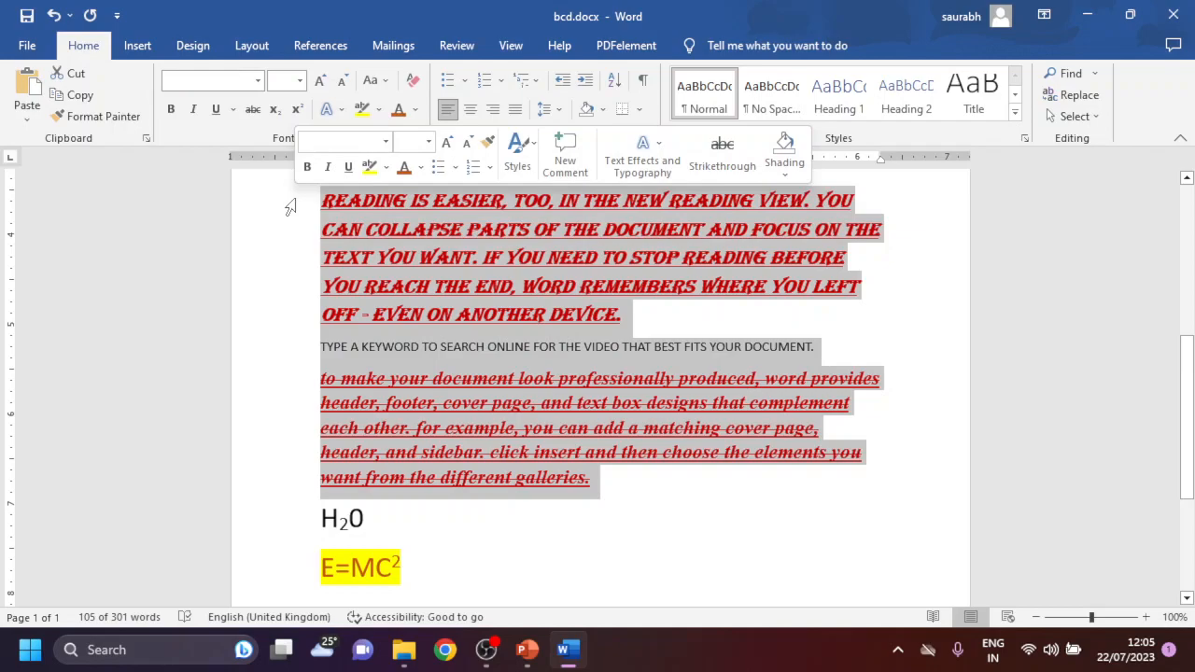
pyautogui.click(448, 80)
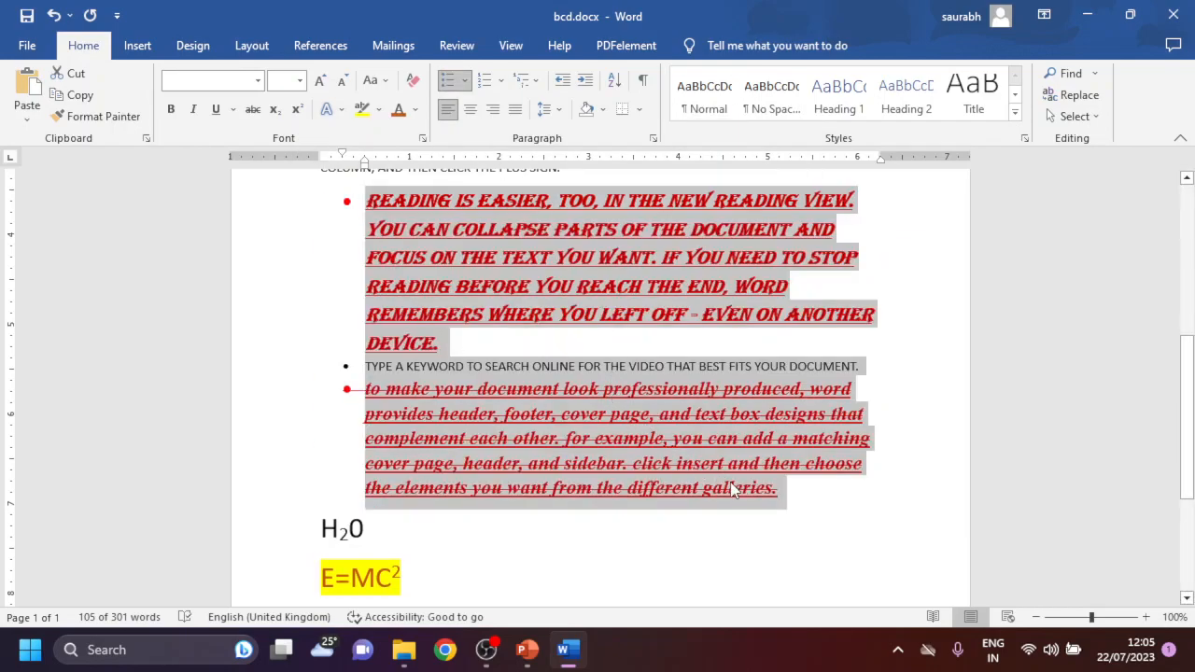
pyautogui.click(464, 80)
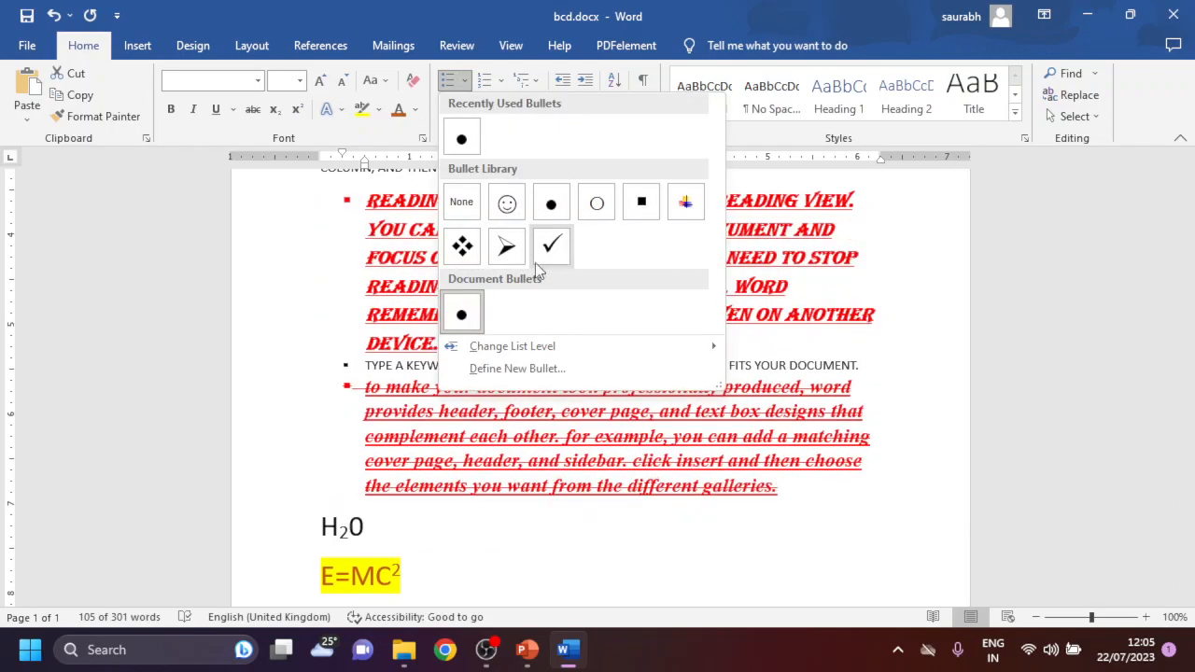
pyautogui.click(551, 202)
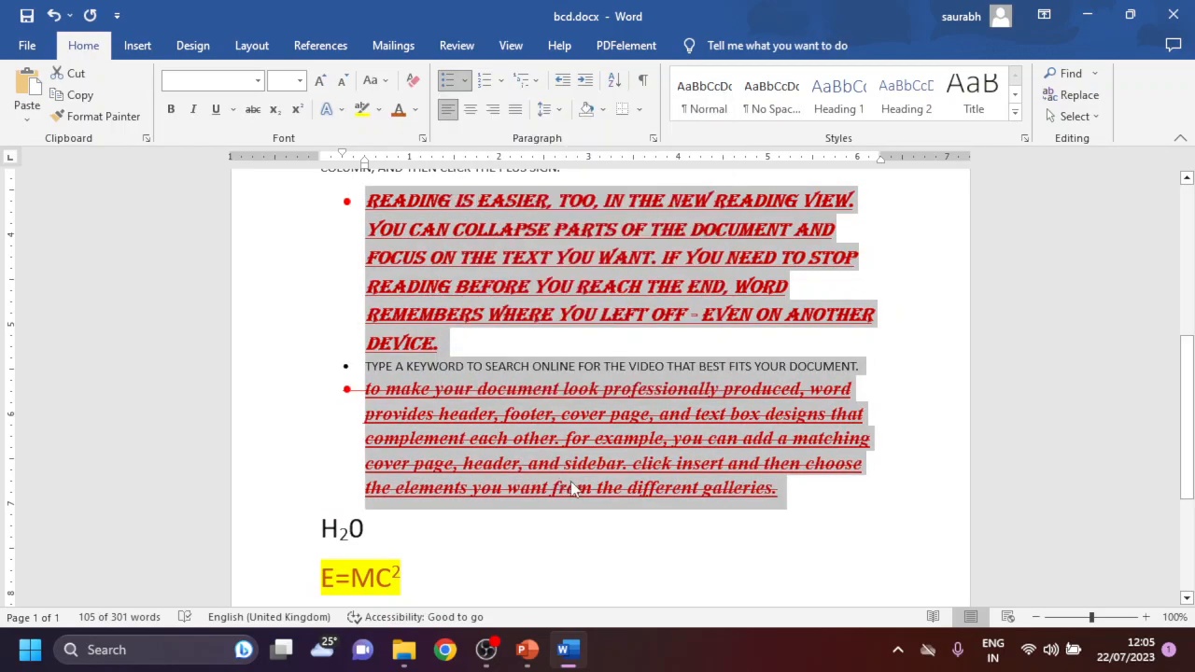
pyautogui.click(489, 81)
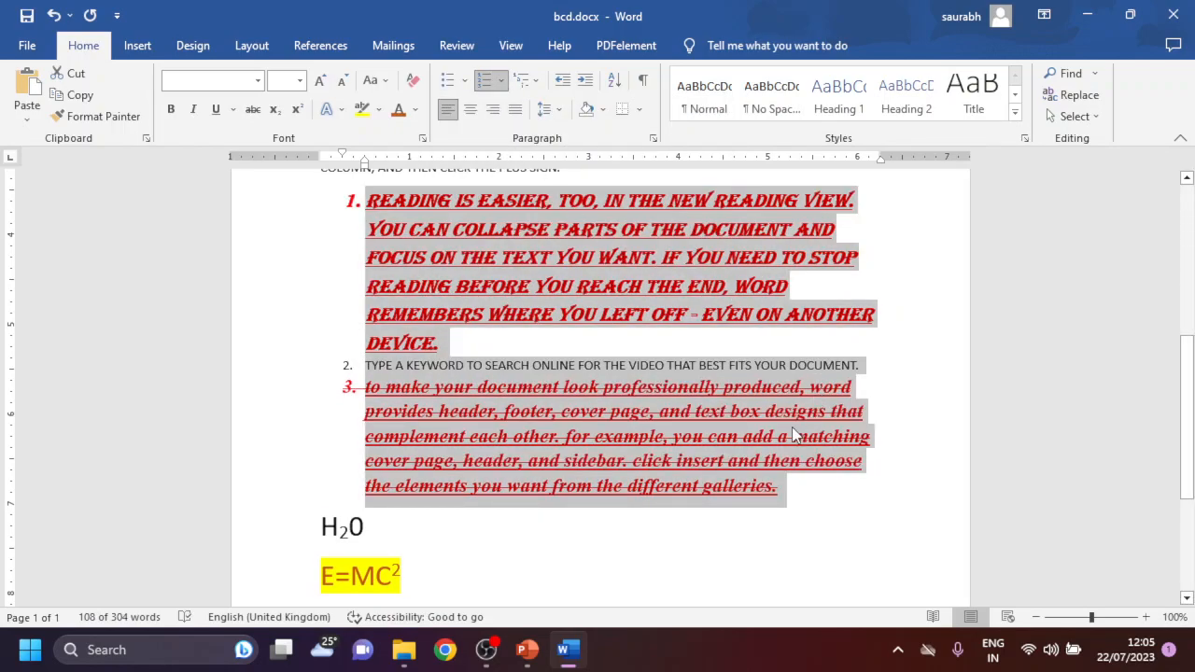
# - Clear all formatting from the three numbered paragraphs and the H2O line, and enlarge their text to 16 points
pyautogui.moveTo(823, 509); pyautogui.dragTo(379, 211)
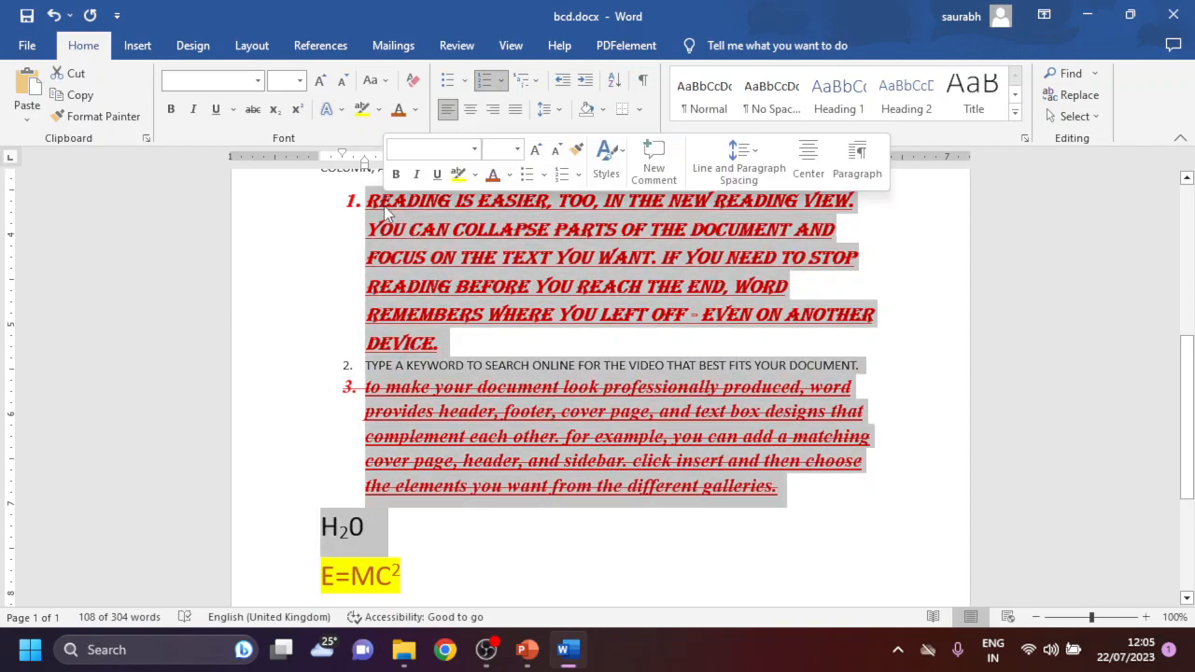
pyautogui.click(413, 84)
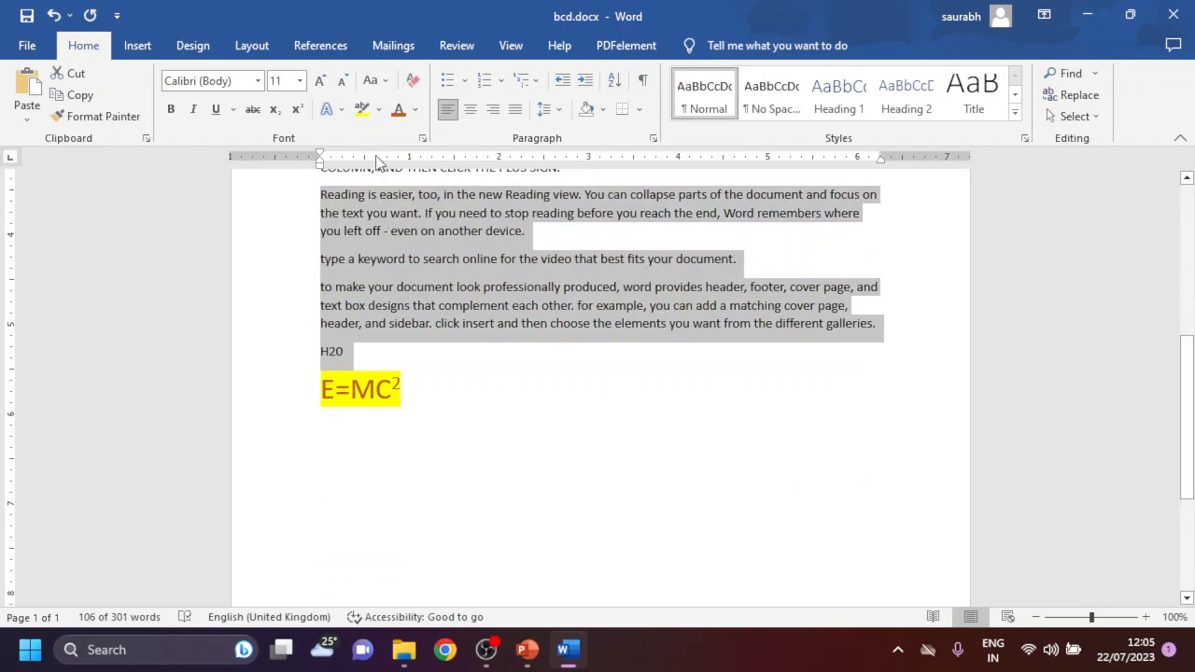
pyautogui.click(320, 82)
pyautogui.click(319, 81)
pyautogui.click(319, 81)
# - Set the font of the three paragraphs and the H2O line to Times New Roman
pyautogui.click(240, 80)
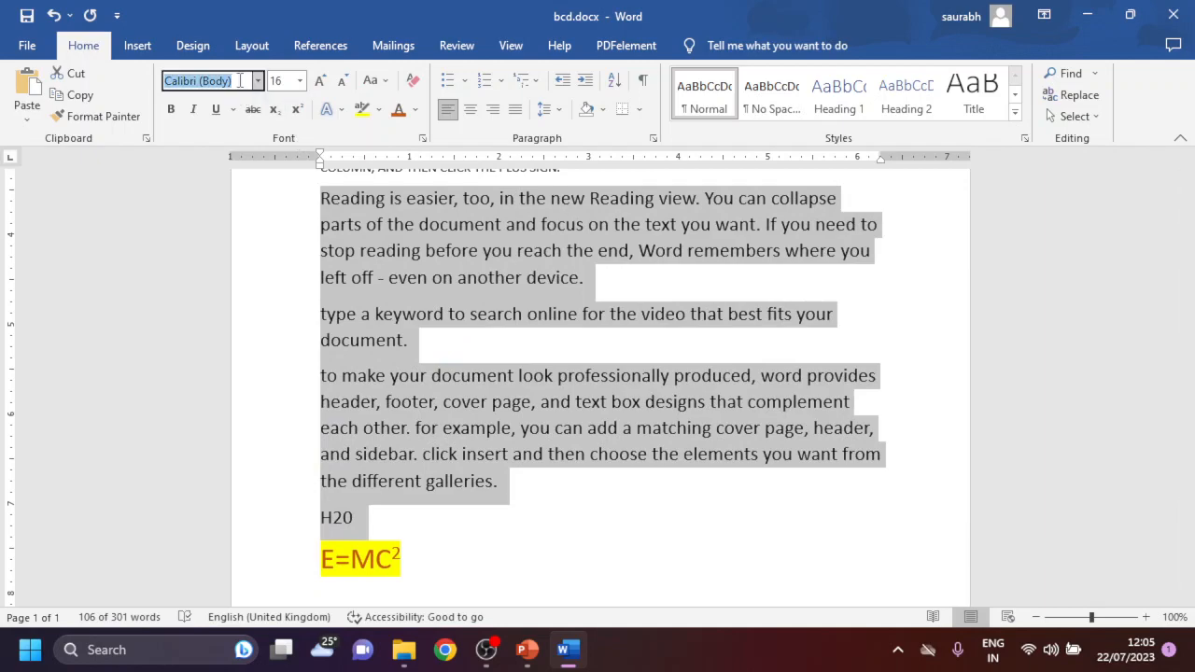
pyautogui.write('Toi')
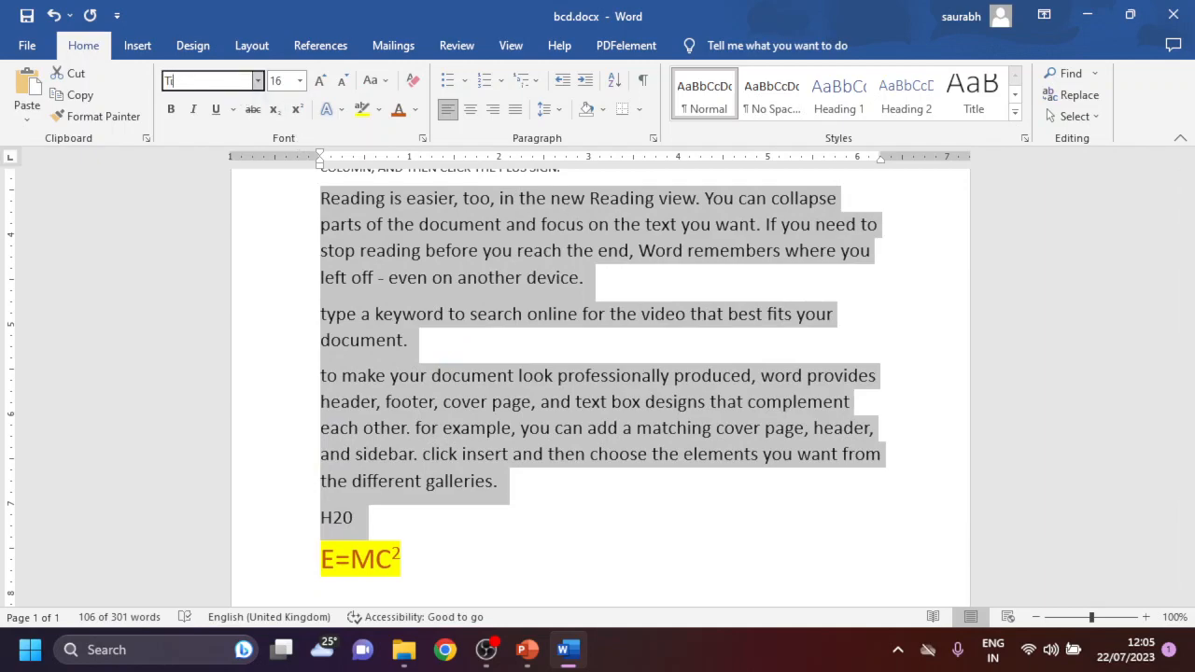
pyautogui.write('kmmes New Roma')
pyautogui.press('Return')
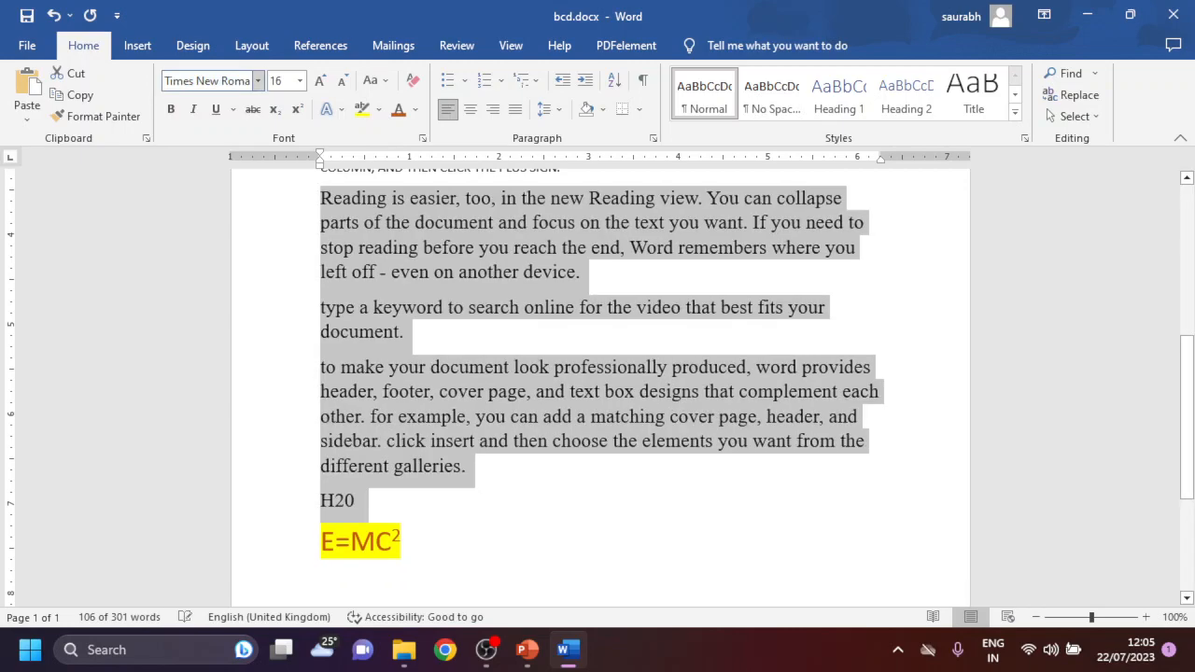
pyautogui.click(509, 483)
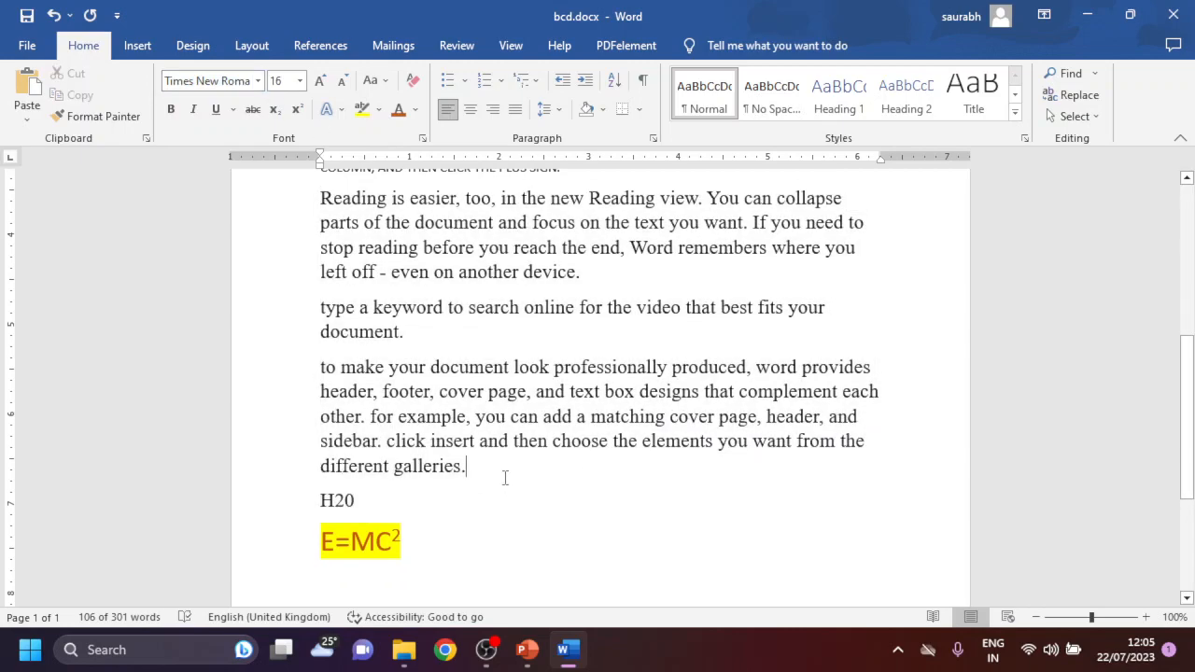
# - Format the three paragraphs above the H2O line as a 1, 2, 3 numbered list
pyautogui.moveTo(492, 471); pyautogui.dragTo(288, 197)
pyautogui.click(482, 80)
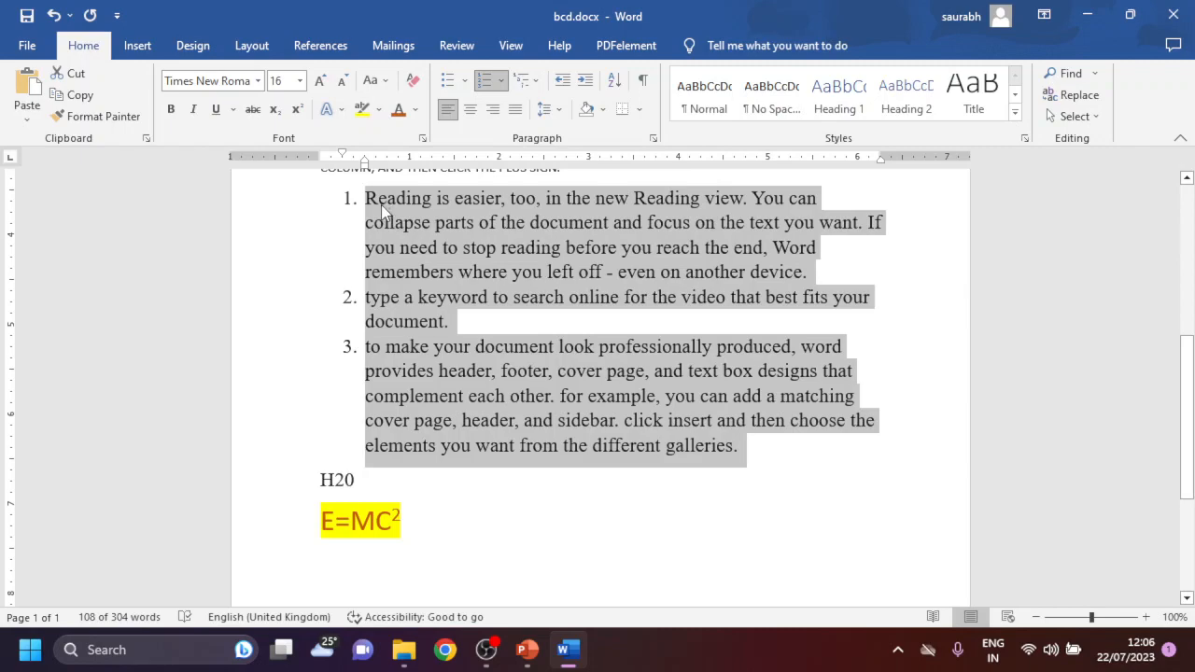
pyautogui.click(366, 299)
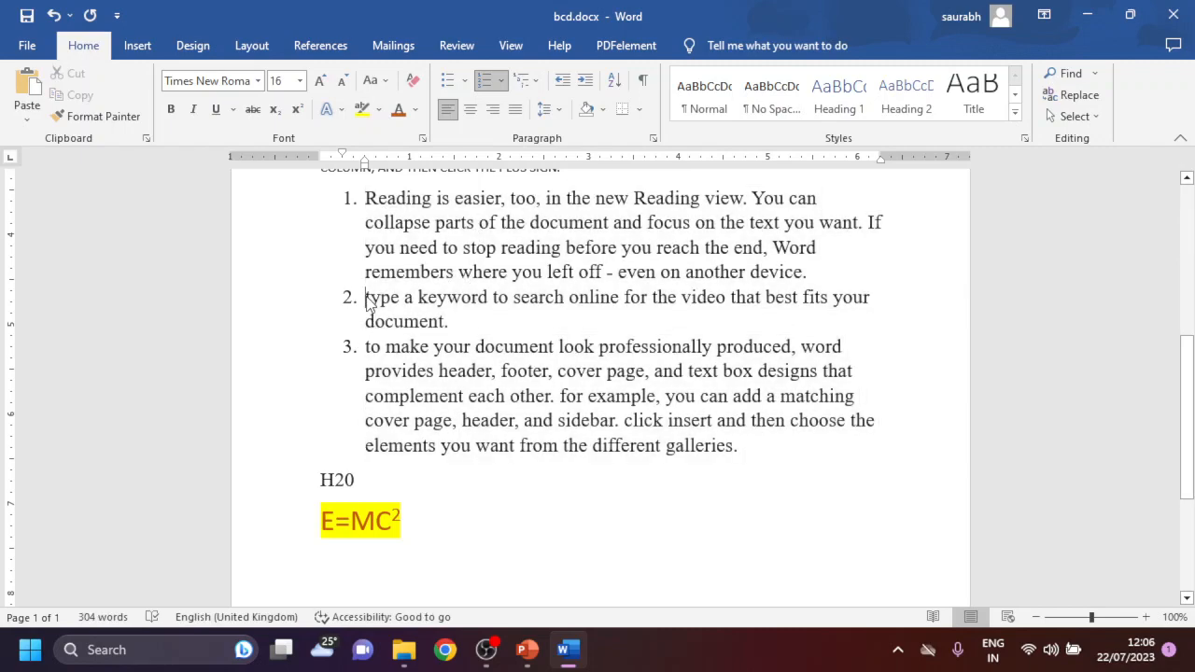
# - Apply the 1., a., i. multilevel list format to the three numbered paragraphs
pyautogui.click(773, 487)
pyautogui.moveTo(755, 440); pyautogui.dragTo(492, 124)
pyautogui.click(501, 81)
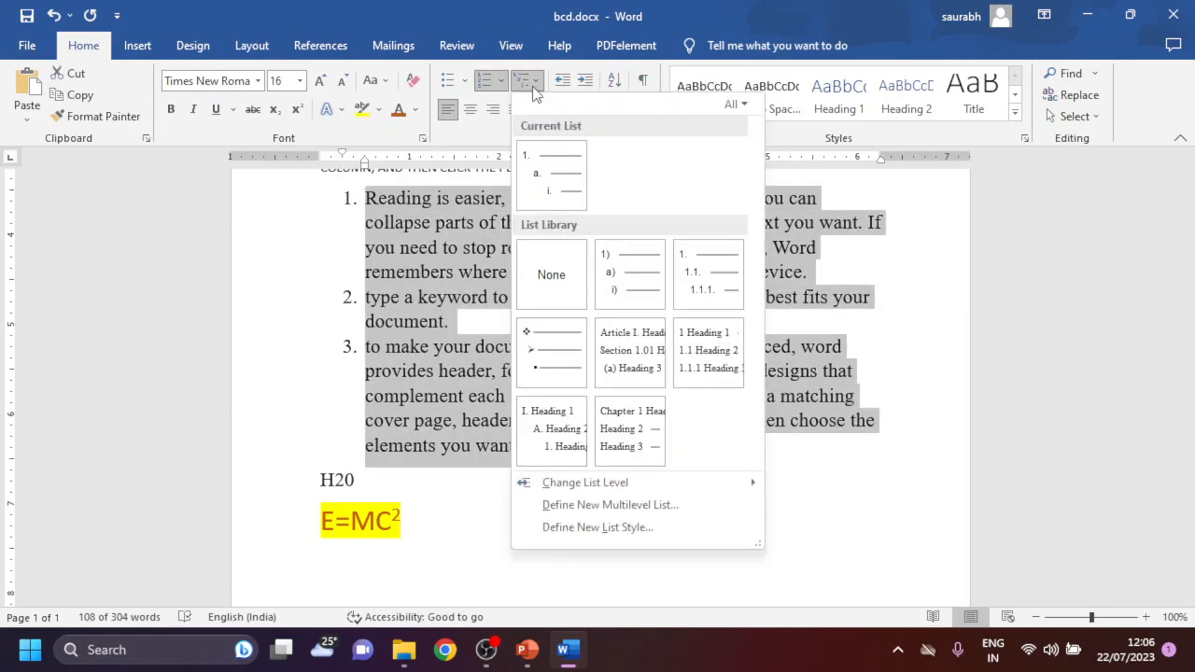
pyautogui.click(558, 175)
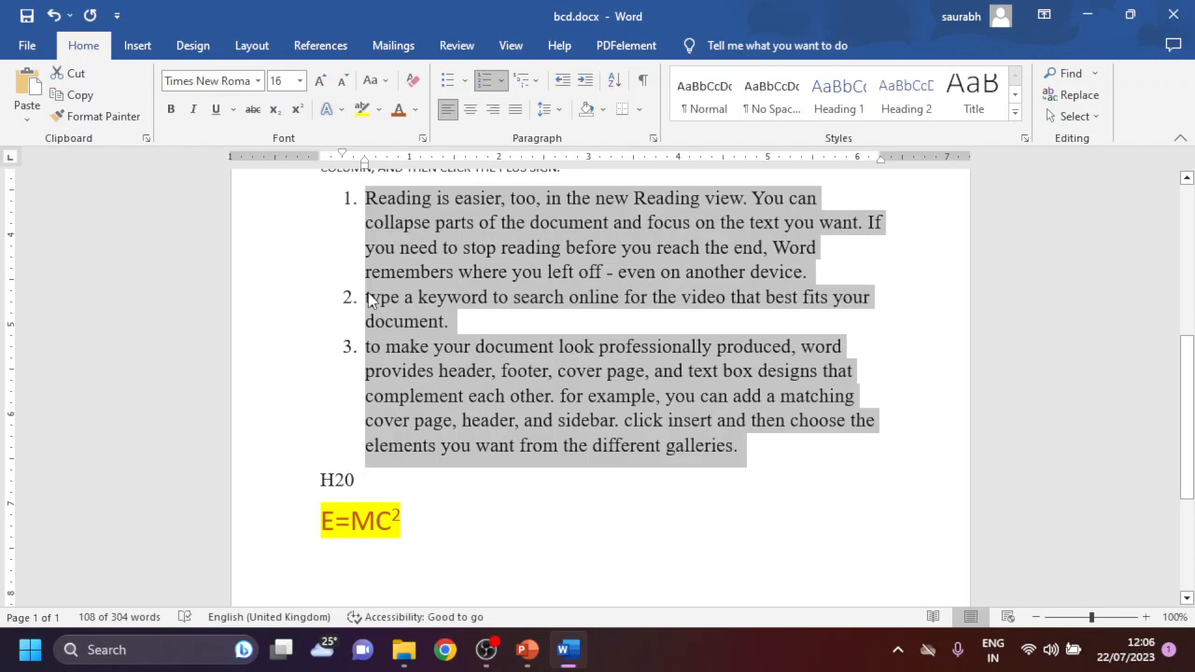
# - Demote the second list paragraph to level a and the third one to level i
pyautogui.click(370, 299)
pyautogui.press('Tab')
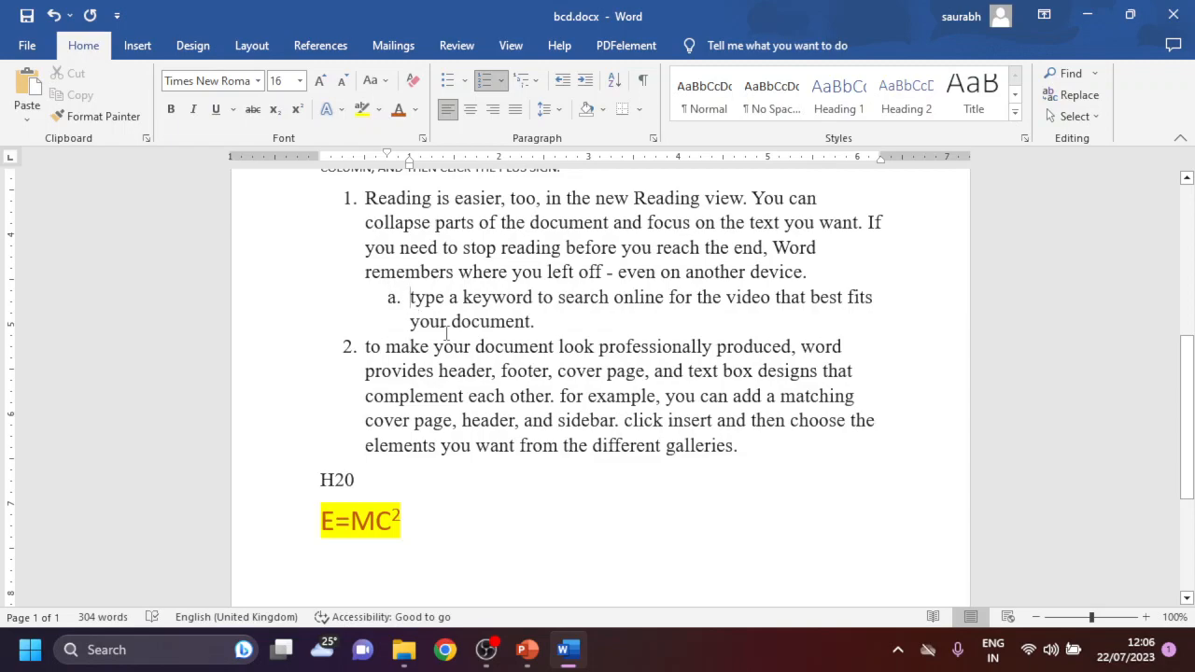
pyautogui.click(365, 350)
pyautogui.press('Tab')
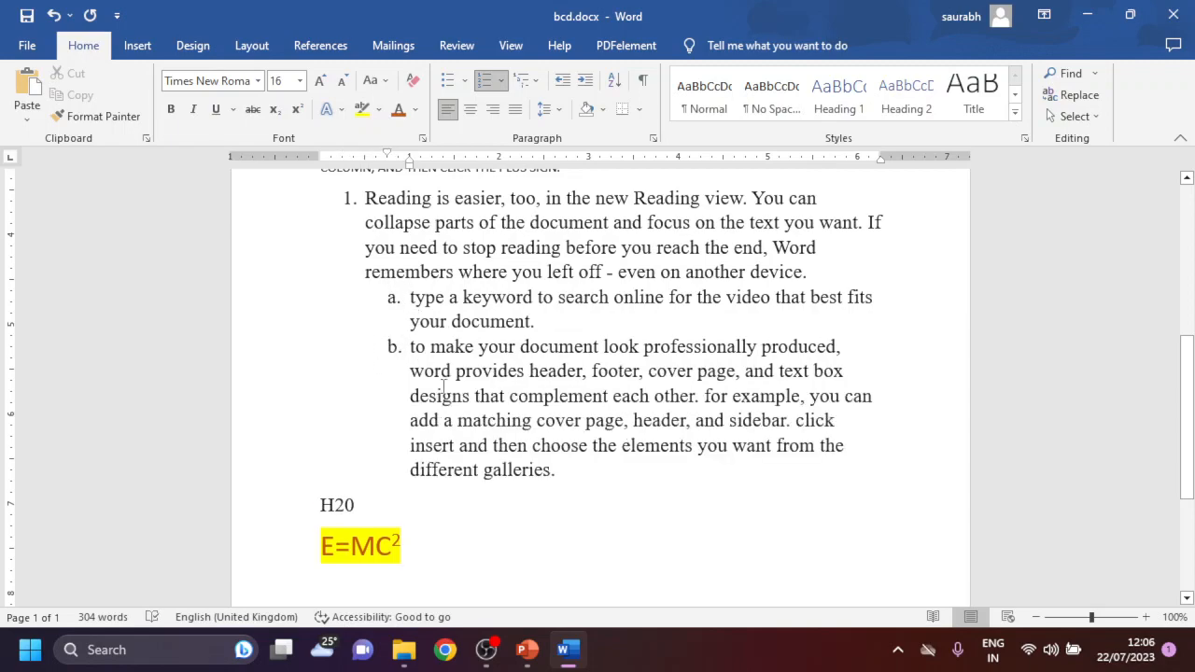
pyautogui.press('Tab')
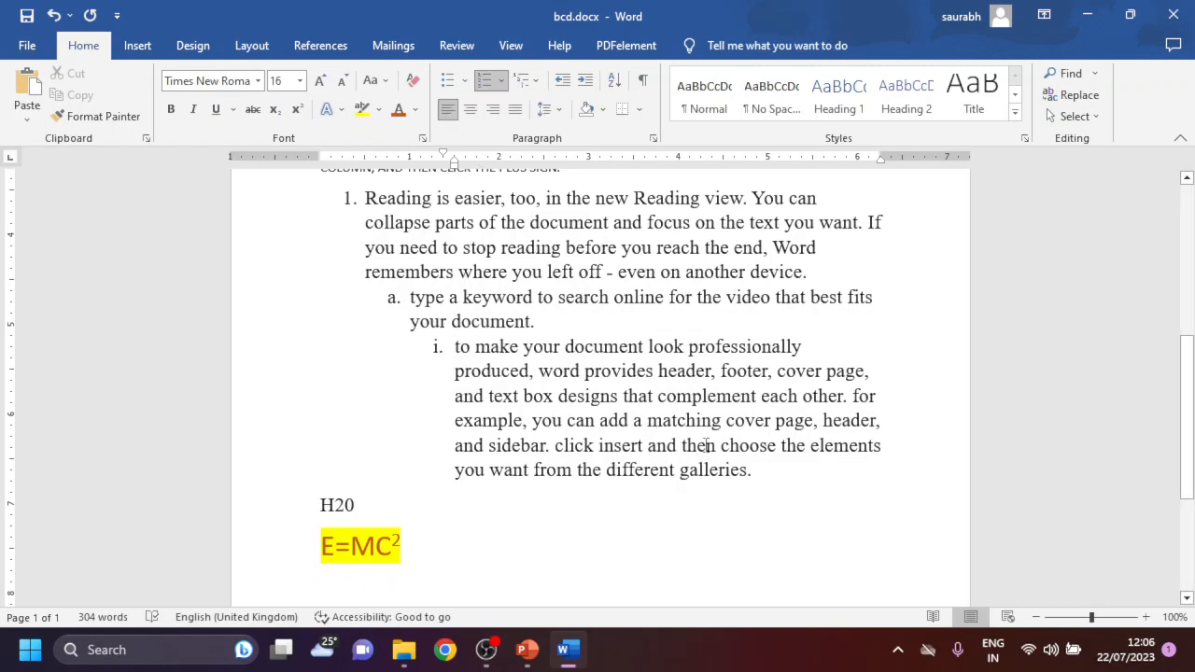
# - Justify the three multilevel list paragraphs, and set their multilevel list format to None
pyautogui.moveTo(740, 461); pyautogui.dragTo(364, 198)
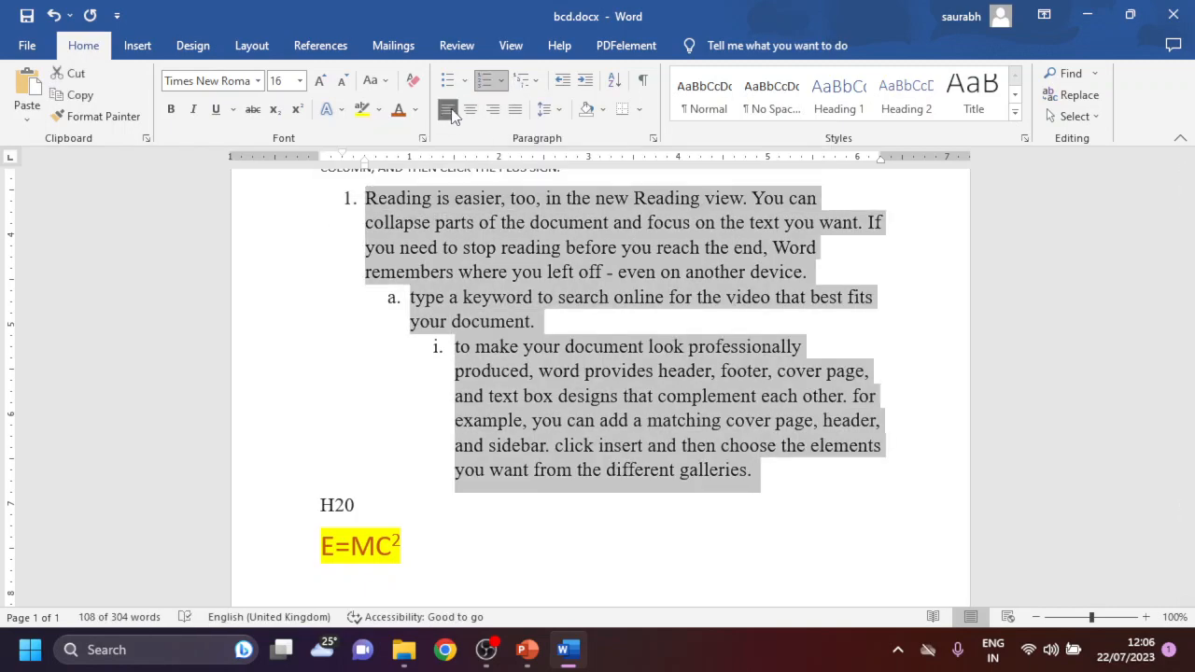
pyautogui.hotkey('ctrl', 'j')
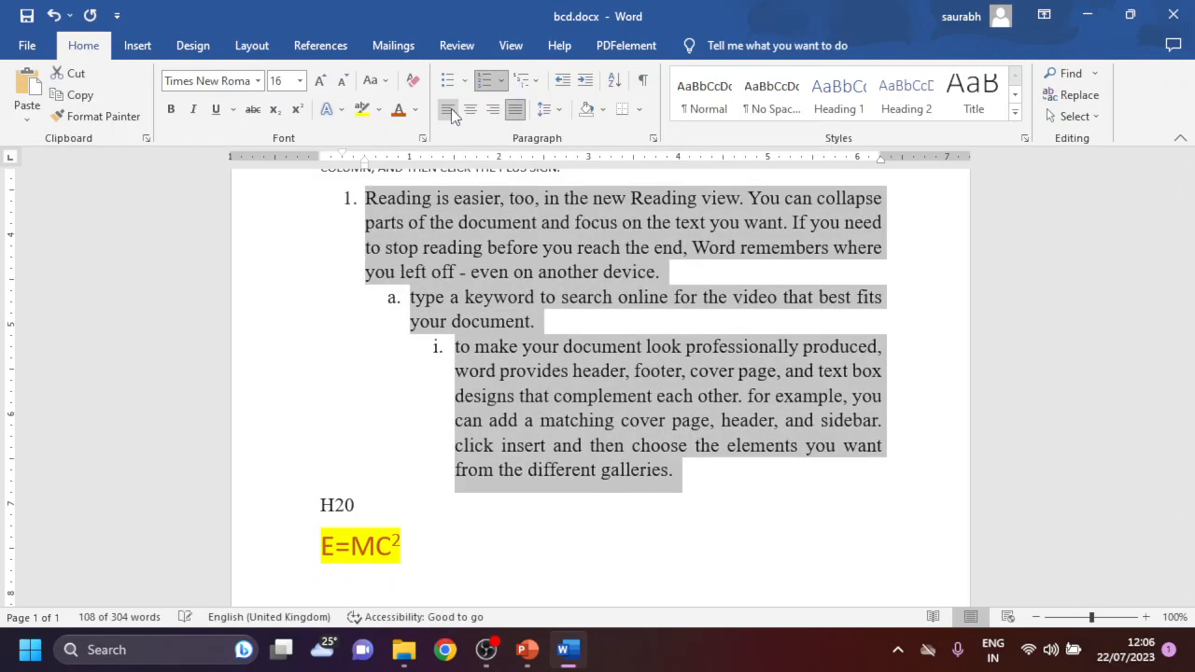
pyautogui.click(522, 80)
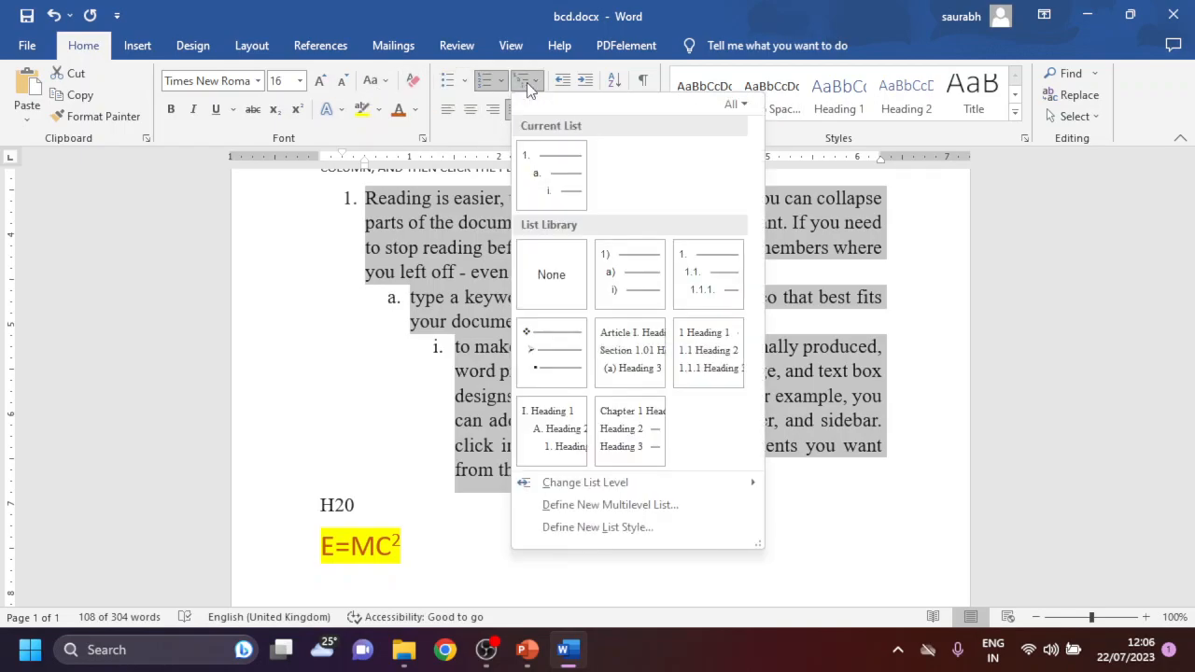
pyautogui.click(548, 295)
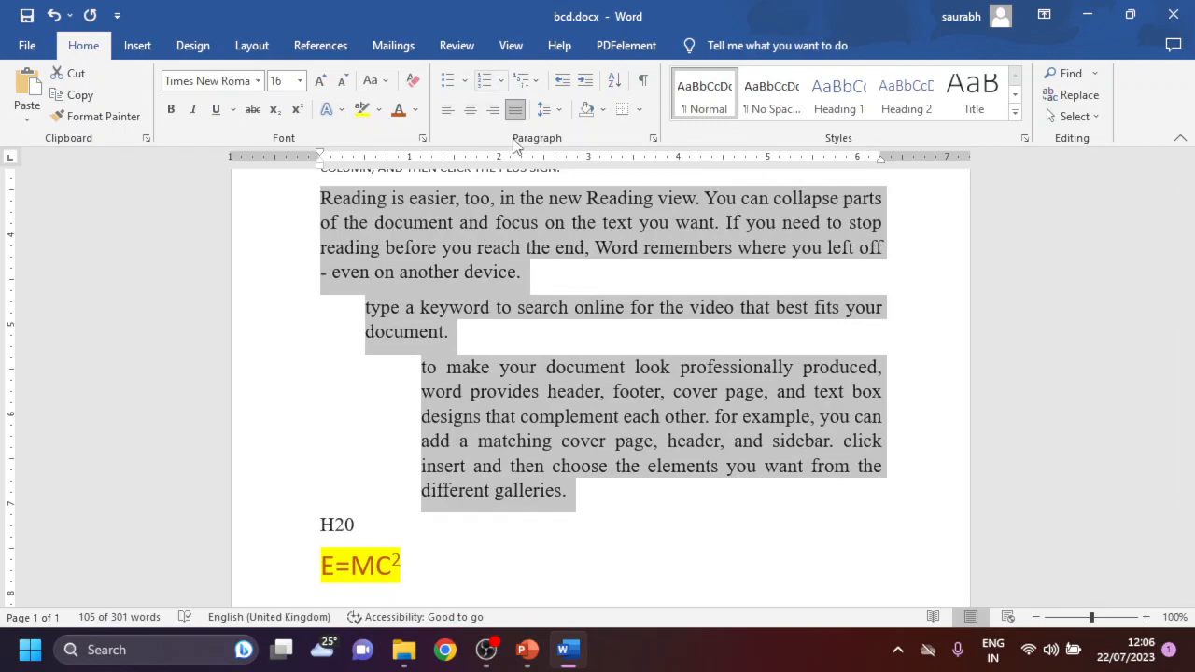
# - Try left, centred and right alignment on the three paragraphs above the H2O line
pyautogui.click(597, 494)
pyautogui.moveTo(597, 494); pyautogui.dragTo(312, 173)
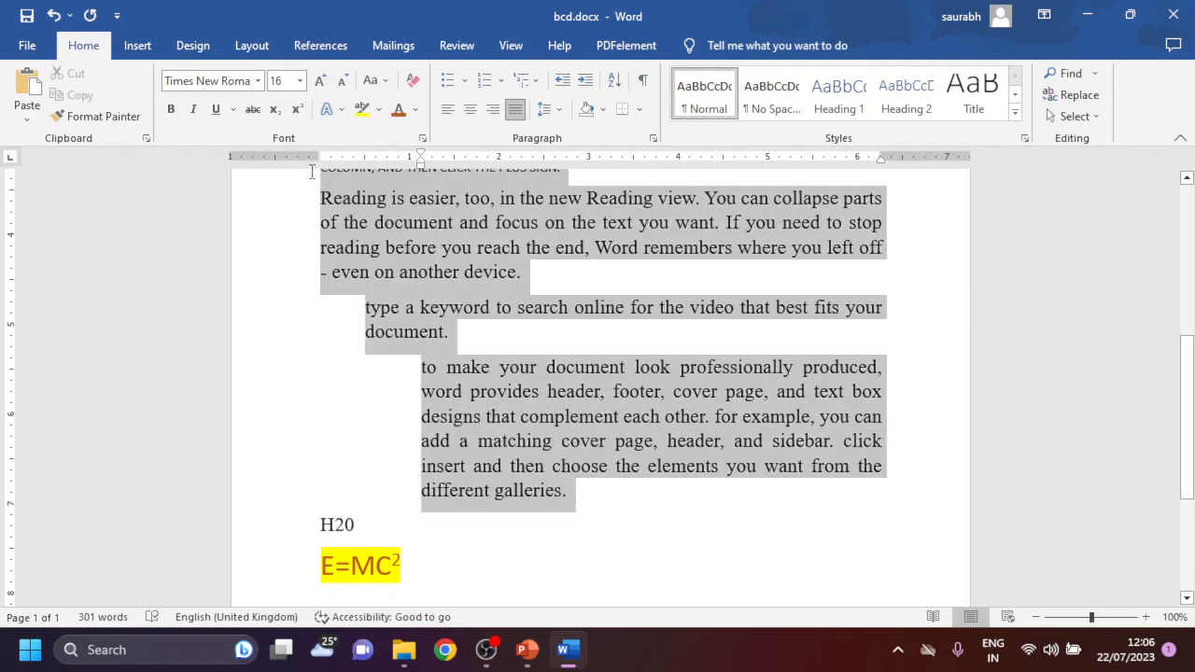
pyautogui.click(448, 109)
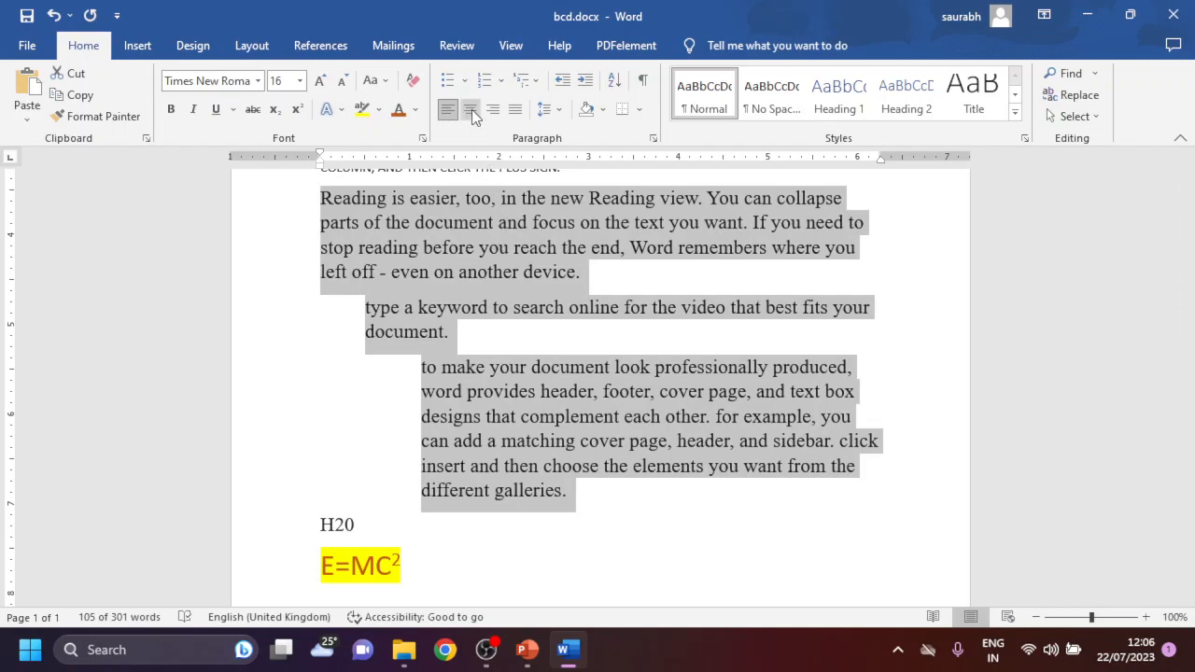
pyautogui.click(471, 109)
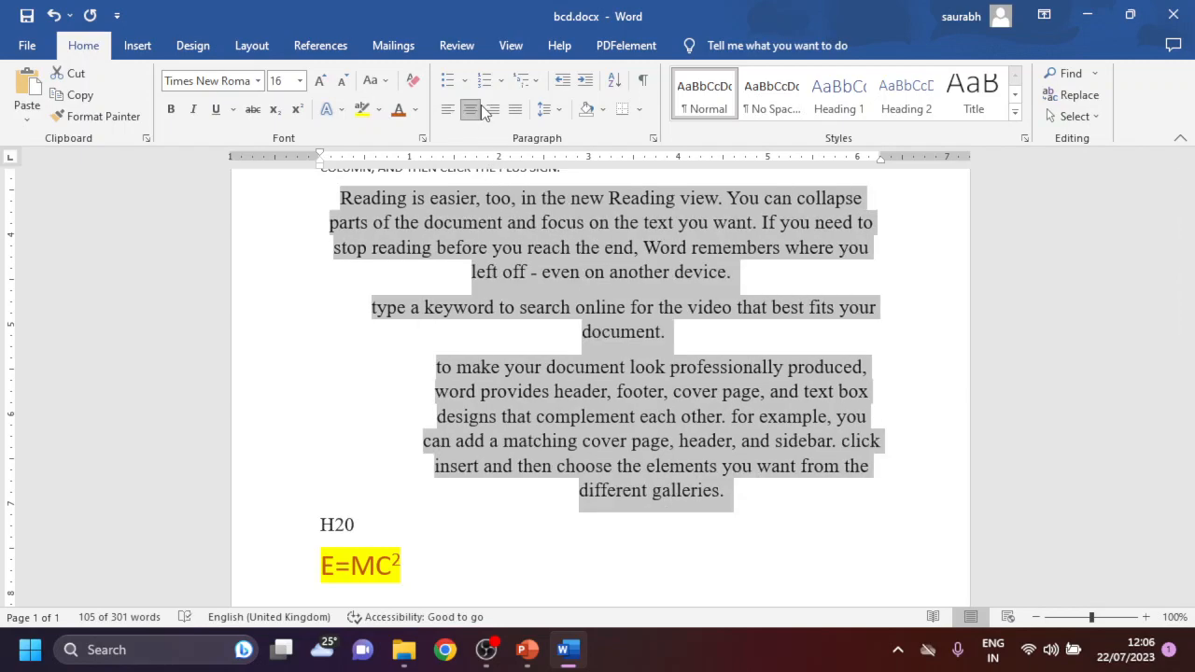
pyautogui.click(495, 109)
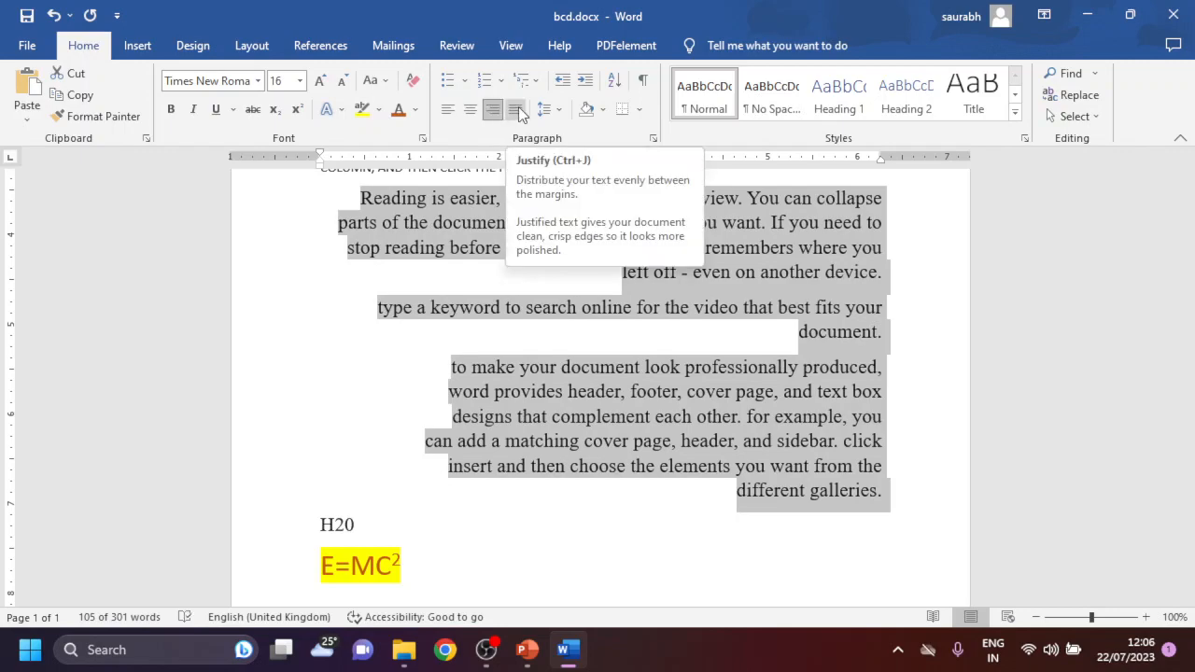
# - Justify the three selected paragraphs and set their line spacing to 2.0
pyautogui.click(517, 108)
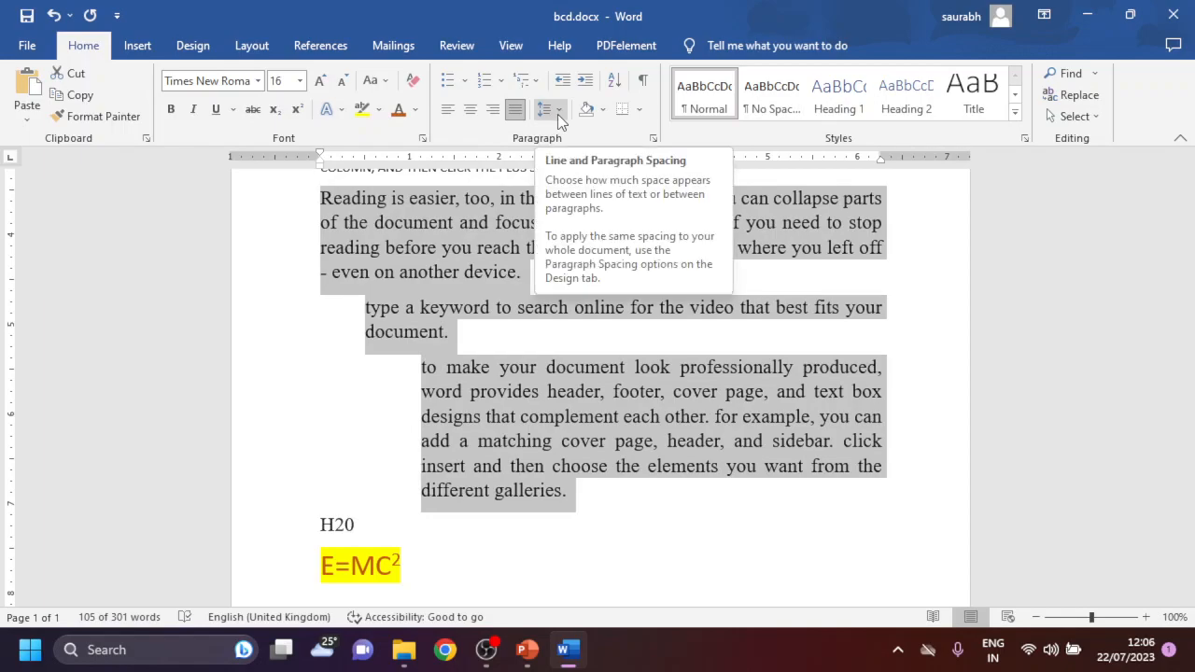
pyautogui.click(558, 114)
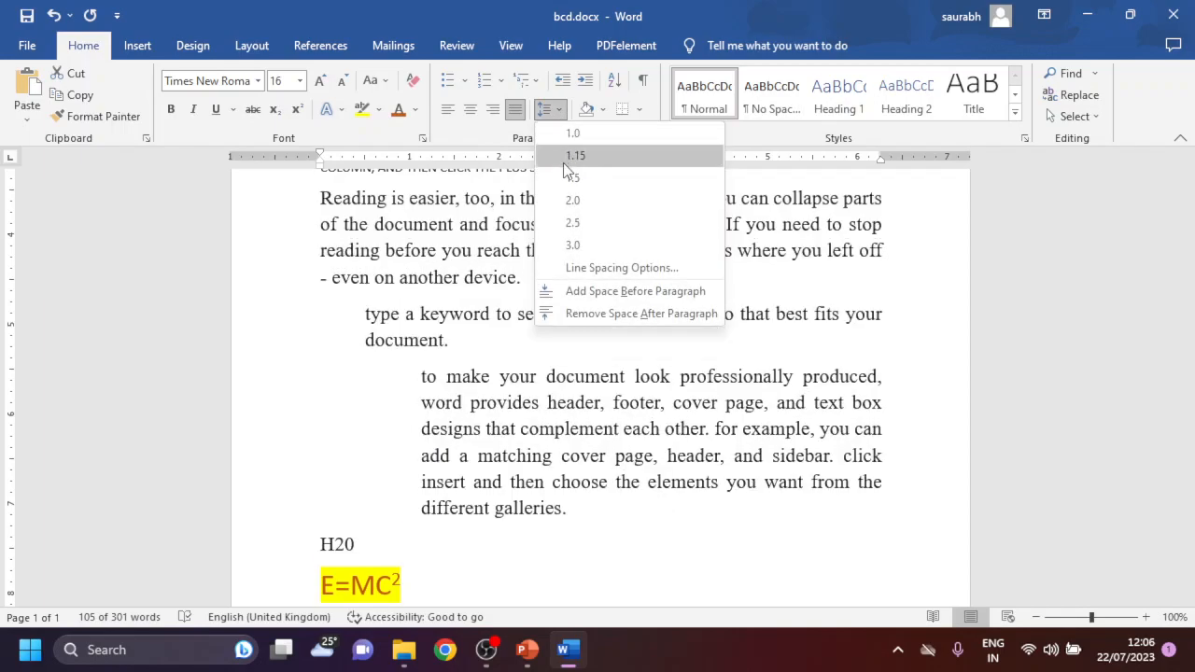
pyautogui.click(562, 199)
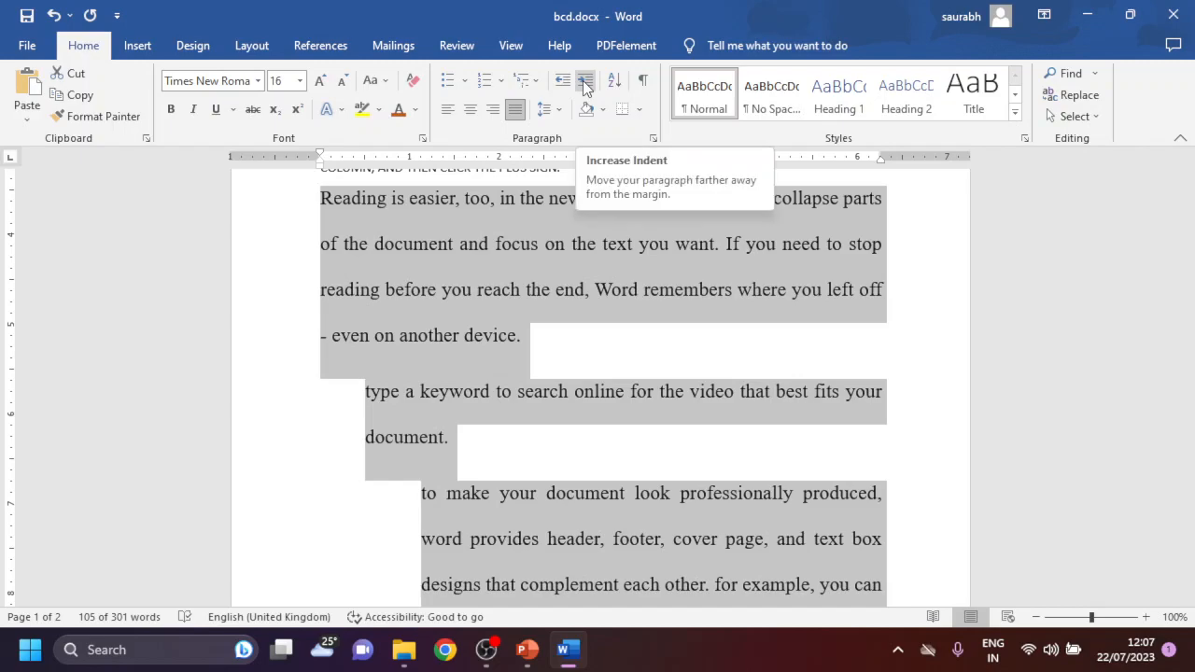
# - Increase the indent of the three selected paragraphs by four levels, and decrease it back to the starting position
pyautogui.click(584, 84)
pyautogui.click(584, 84)
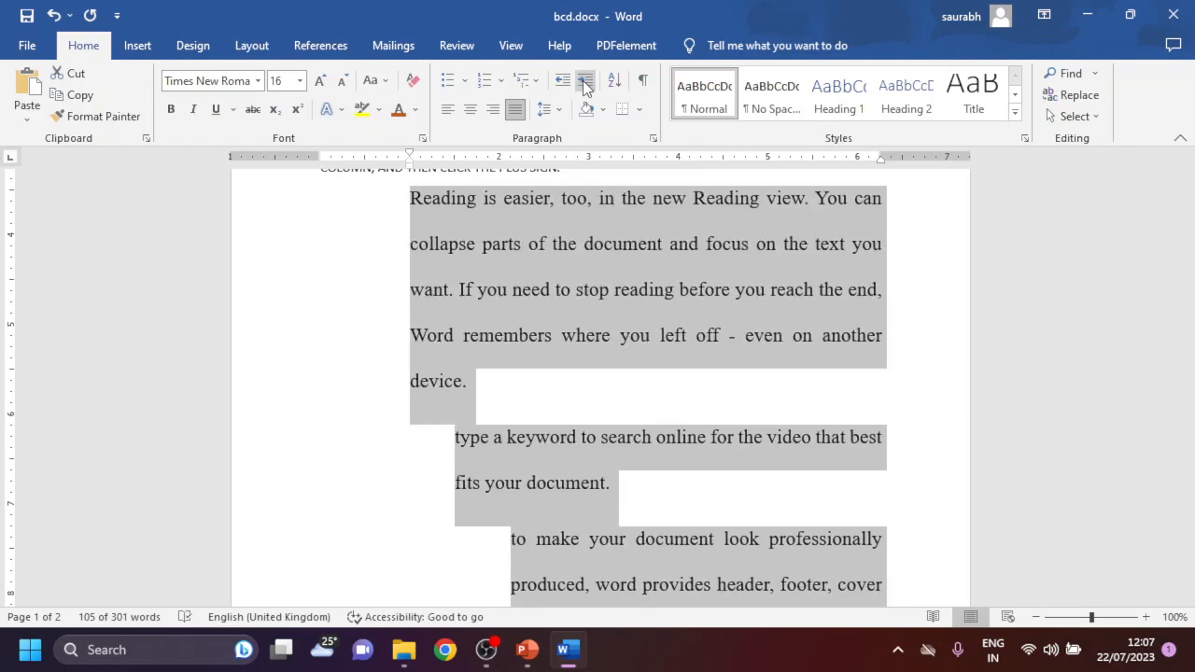
pyautogui.click(585, 84)
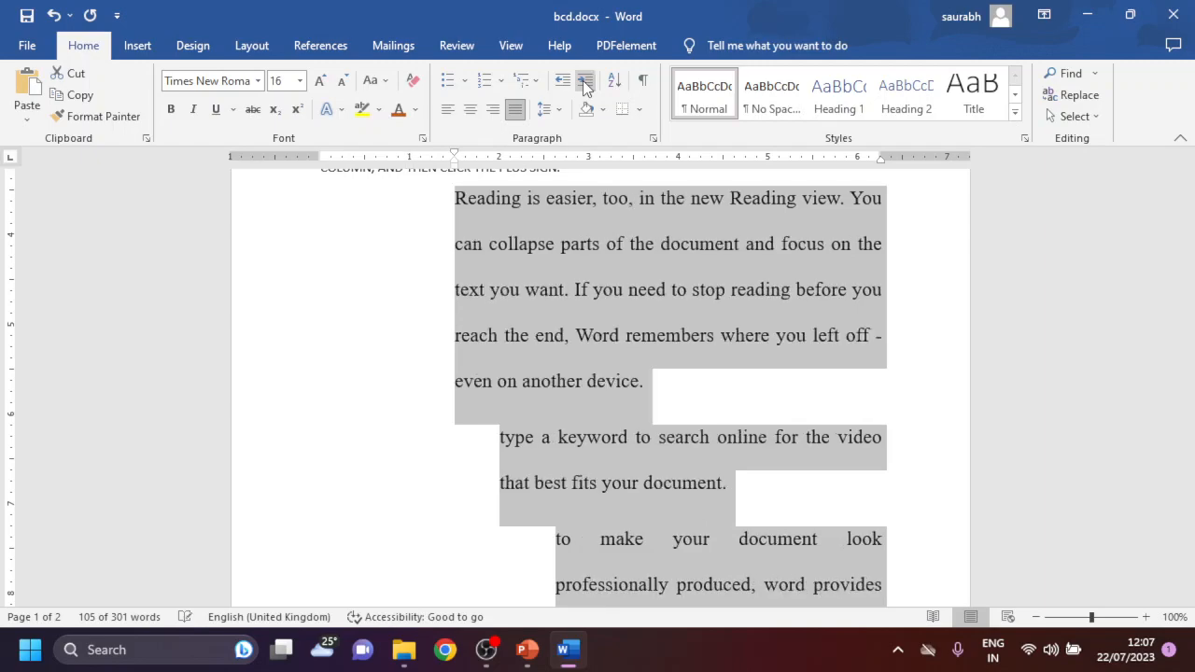
pyautogui.click(584, 84)
pyautogui.click(563, 82)
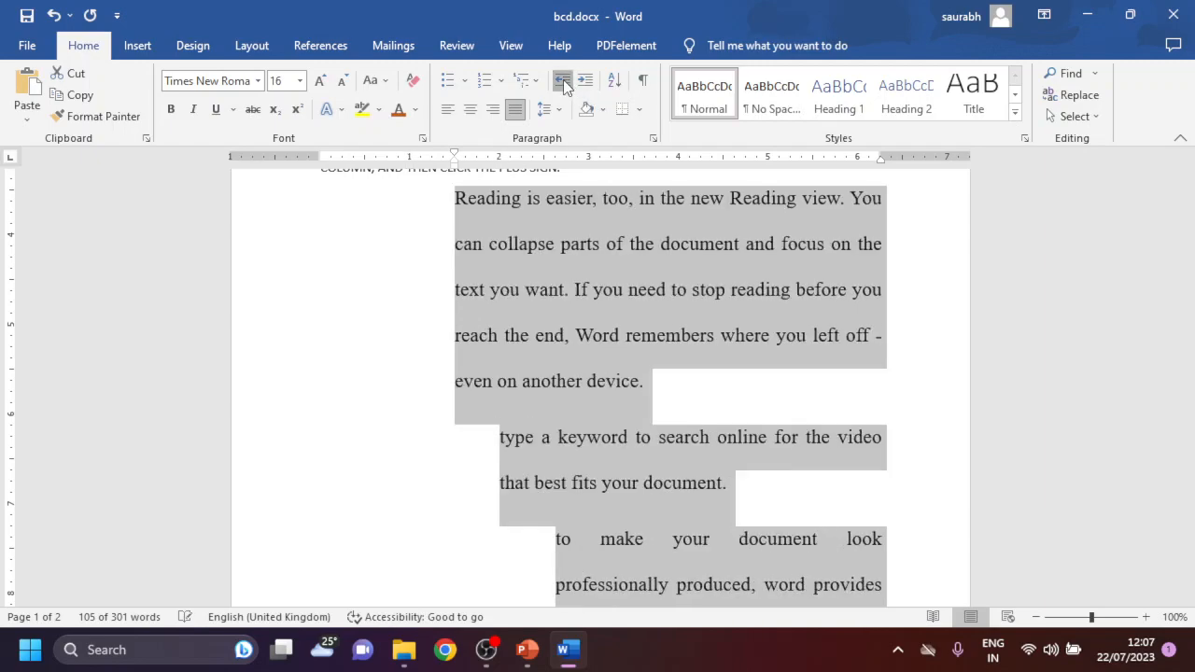
pyautogui.click(562, 82)
pyautogui.click(562, 82)
pyautogui.click(563, 82)
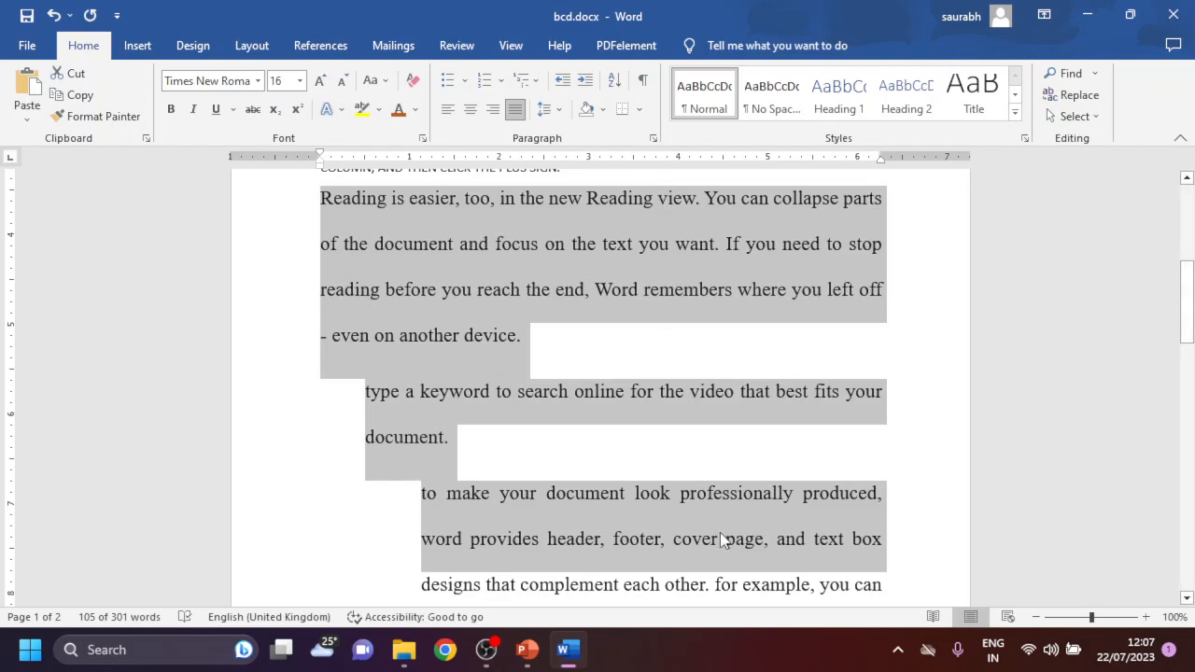
# - Delete the three selected double-spaced paragraphs above the H2O line
pyautogui.scroll(-10, 715, 529)
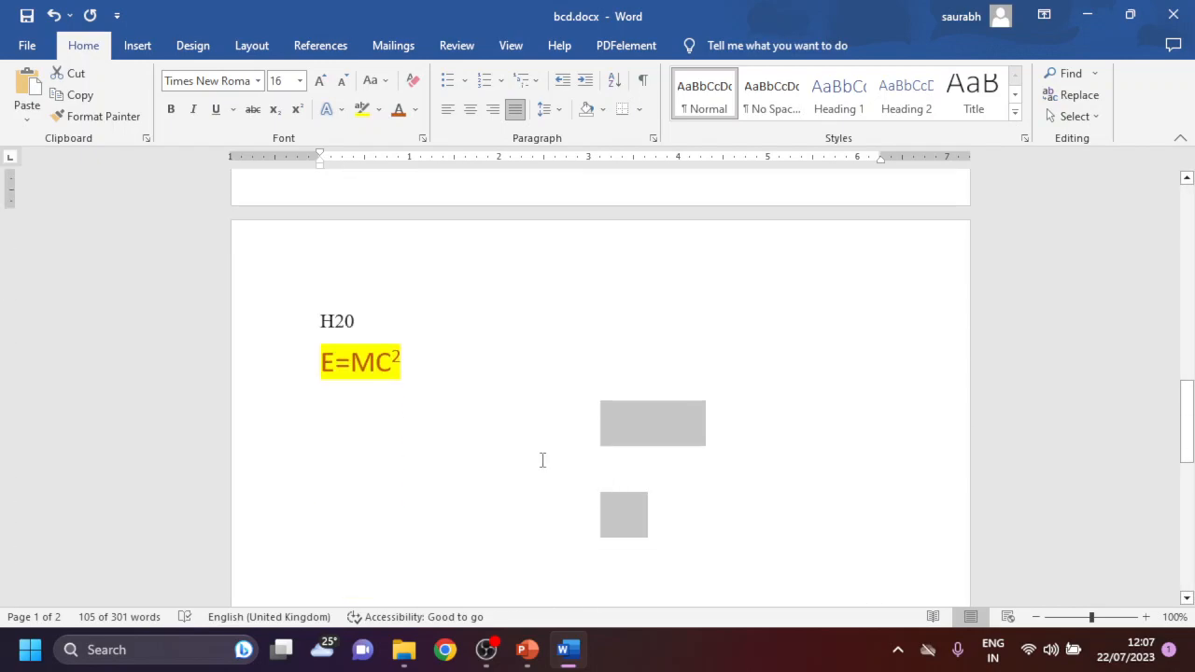
pyautogui.press('Delete')
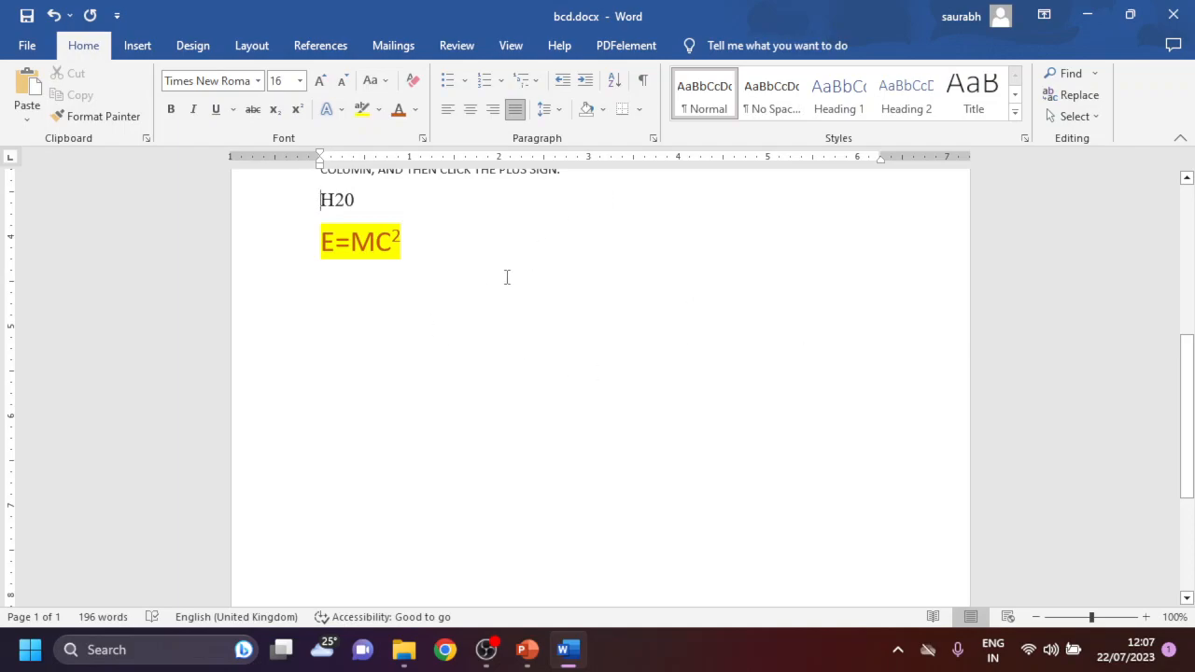
# - Apply dark grey theme-colour shading to the two paragraphs directly above the H2O line
pyautogui.click(523, 324)
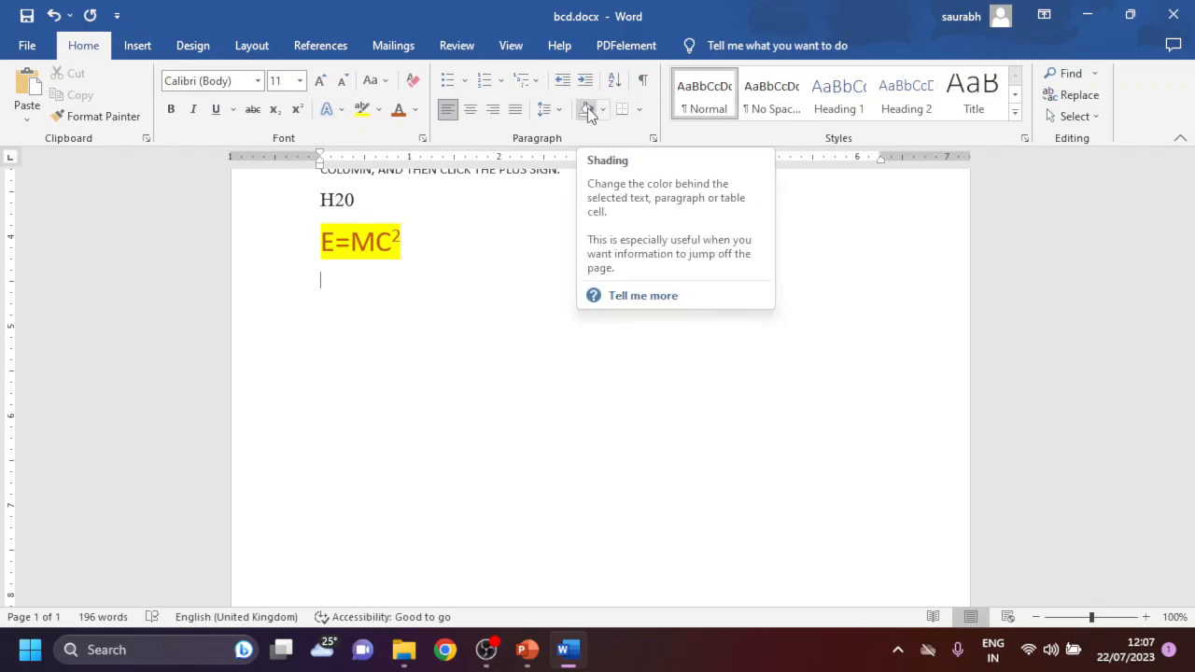
pyautogui.scroll(3, 495, 280)
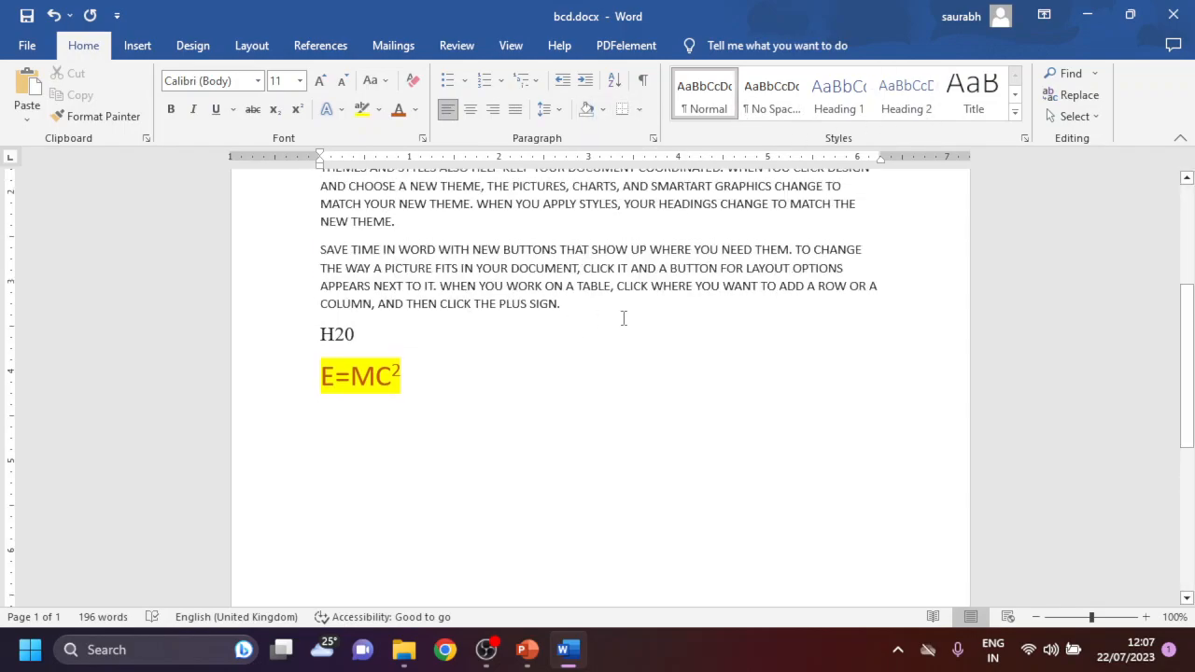
pyautogui.moveTo(558, 306); pyautogui.dragTo(351, 224)
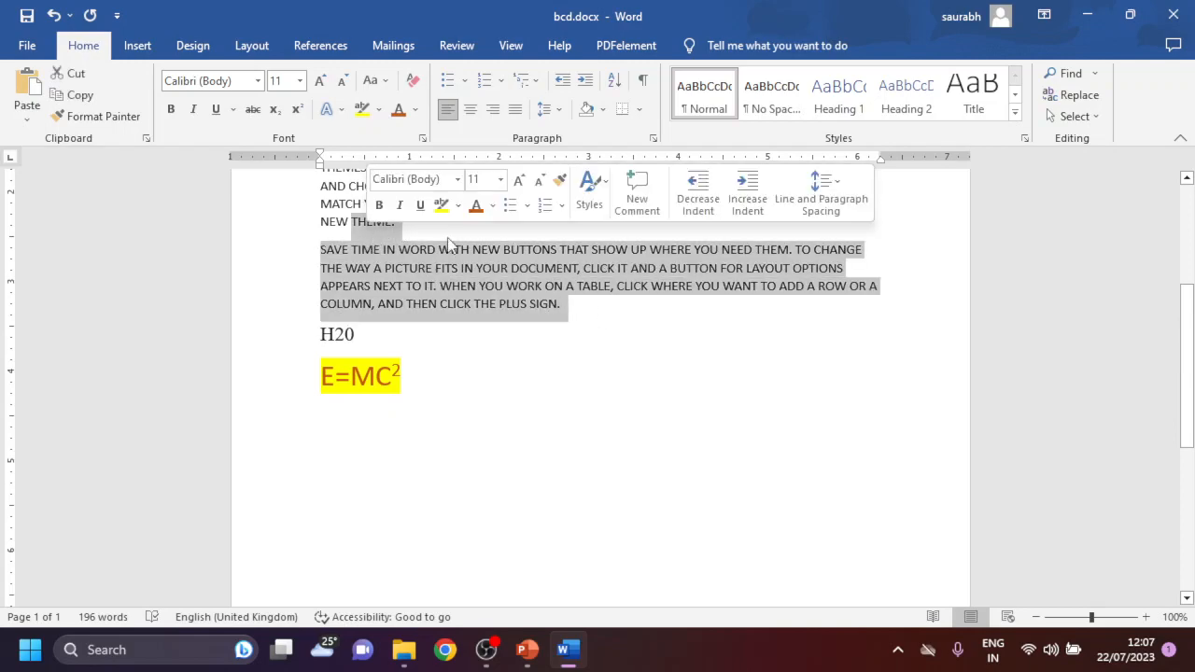
pyautogui.click(600, 117)
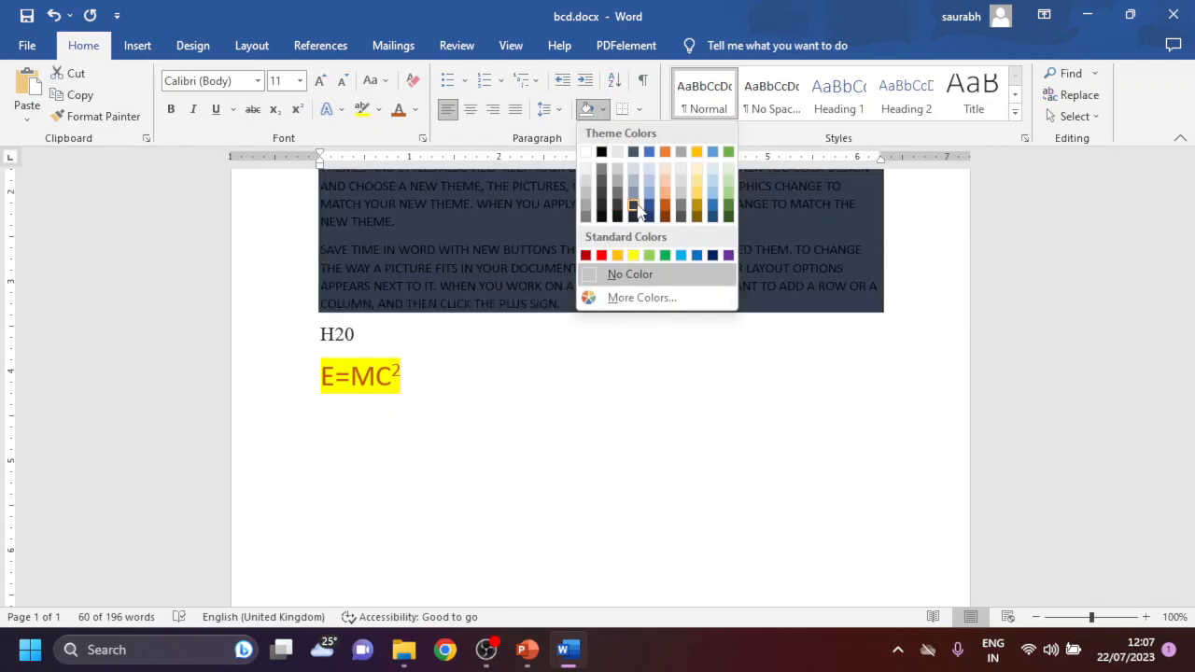
pyautogui.click(678, 206)
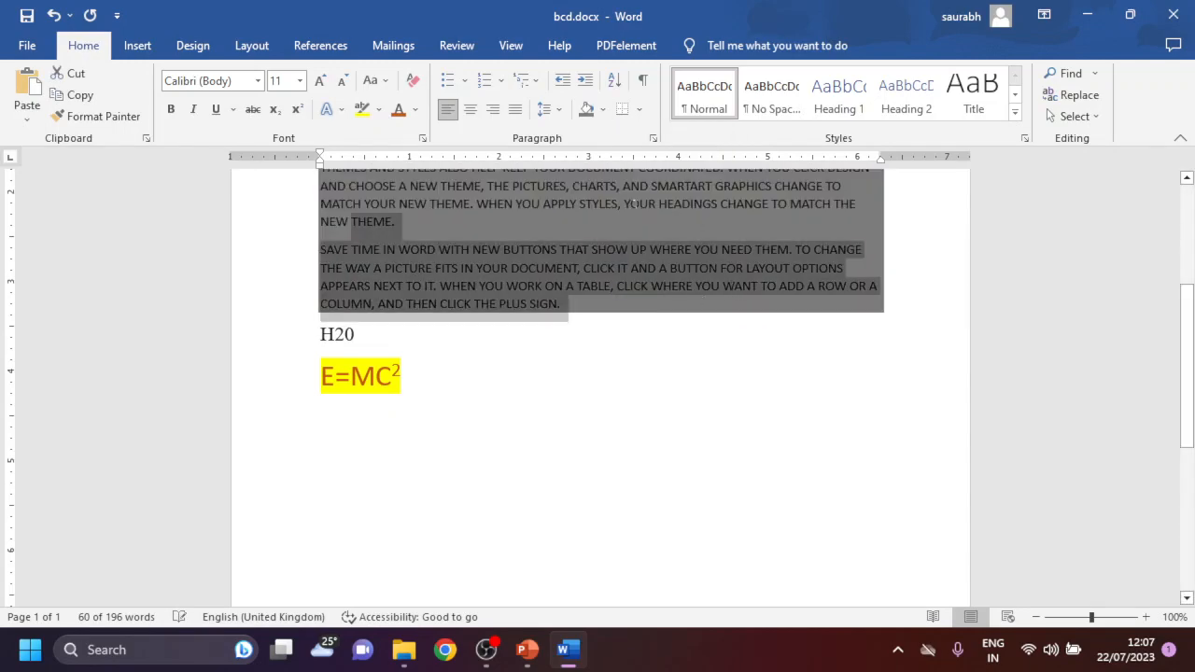
# - Apply All Borders to the two shaded paragraphs and deselect them
pyautogui.click(642, 107)
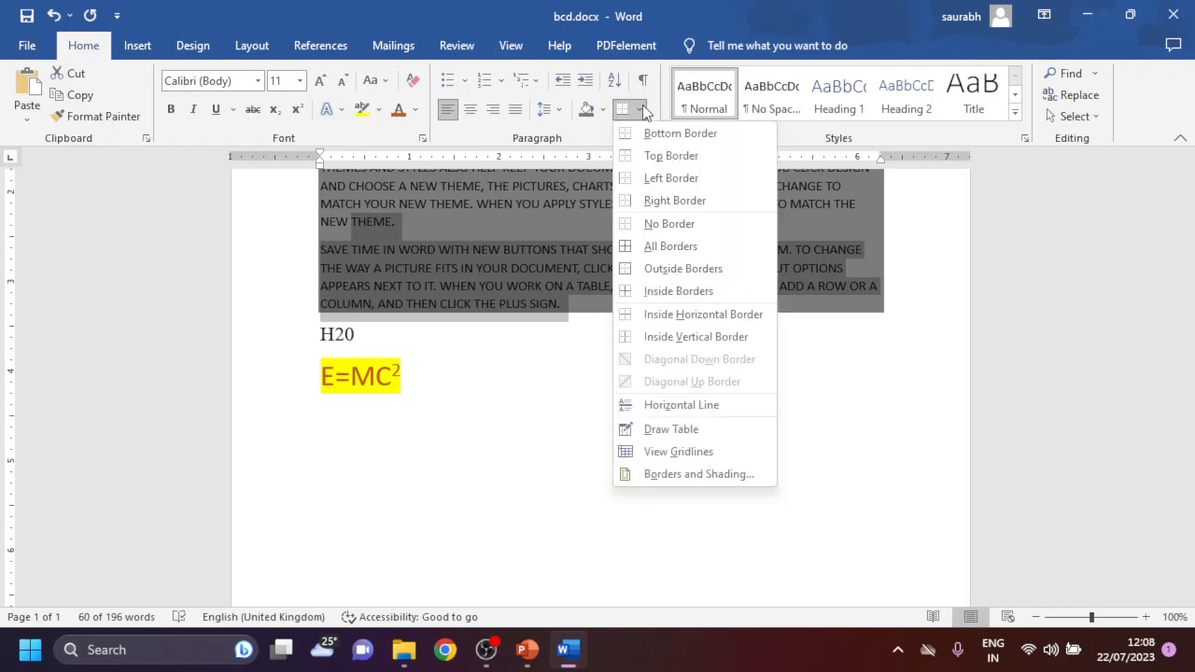
pyautogui.click(669, 252)
pyautogui.click(675, 421)
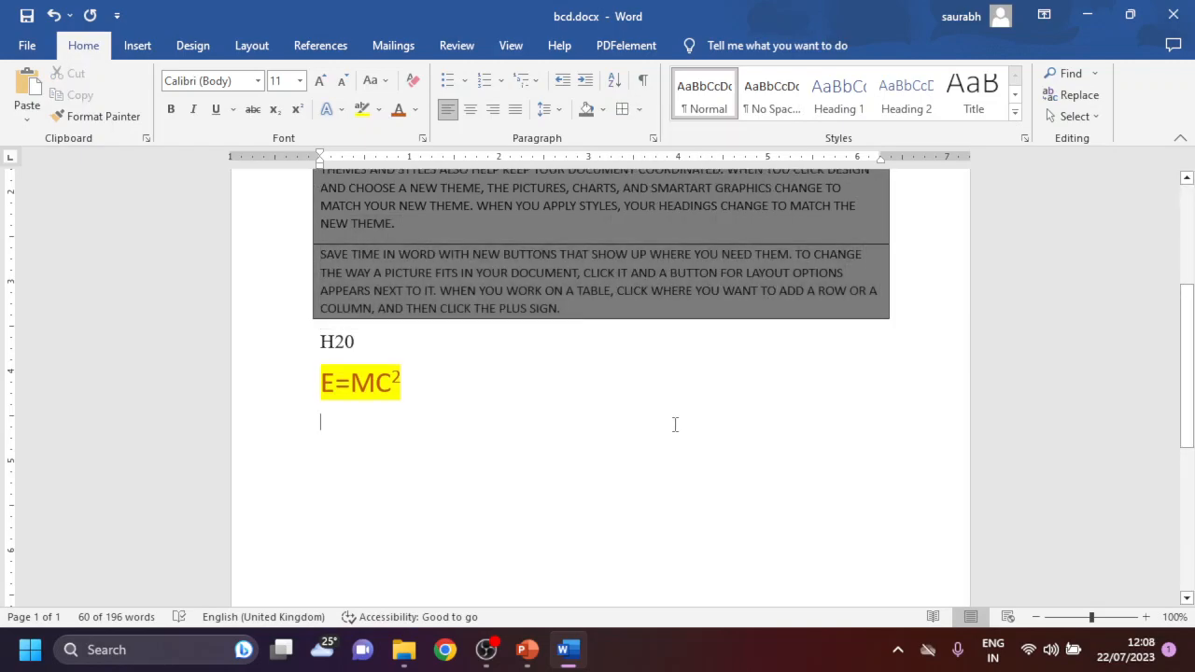
# - Select the first two paragraphs of the document and look through the full gallery of text styles without applying one
pyautogui.scroll(3, 675, 421)
pyautogui.scroll(2, 829, 452)
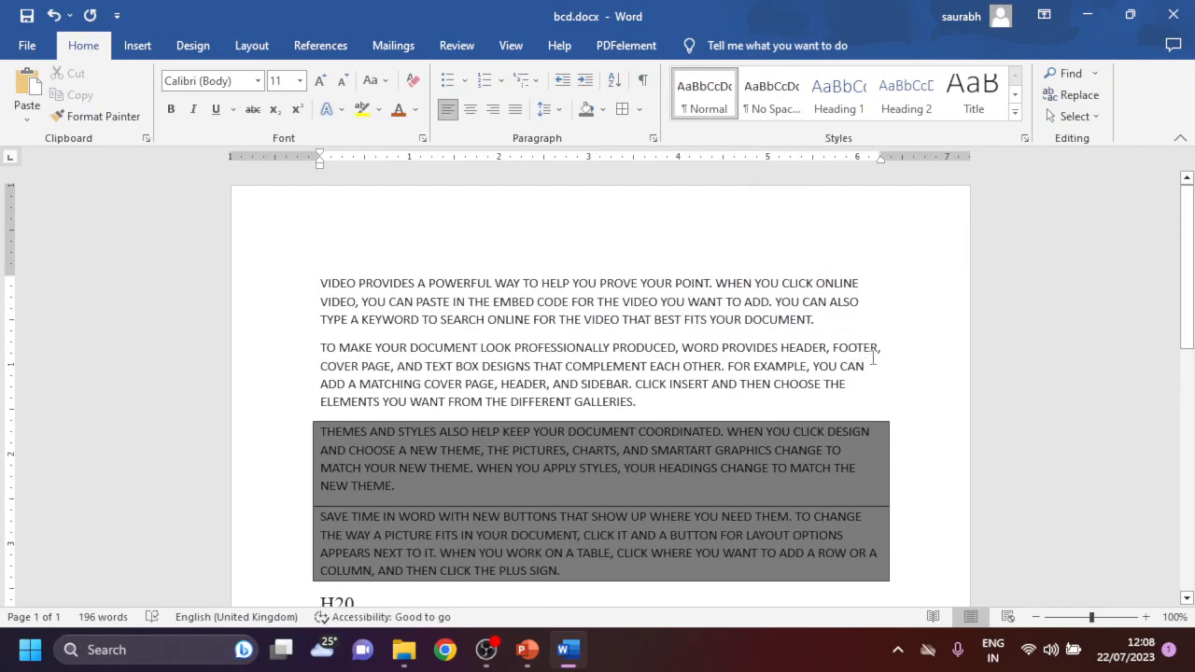
pyautogui.moveTo(743, 403); pyautogui.dragTo(322, 275)
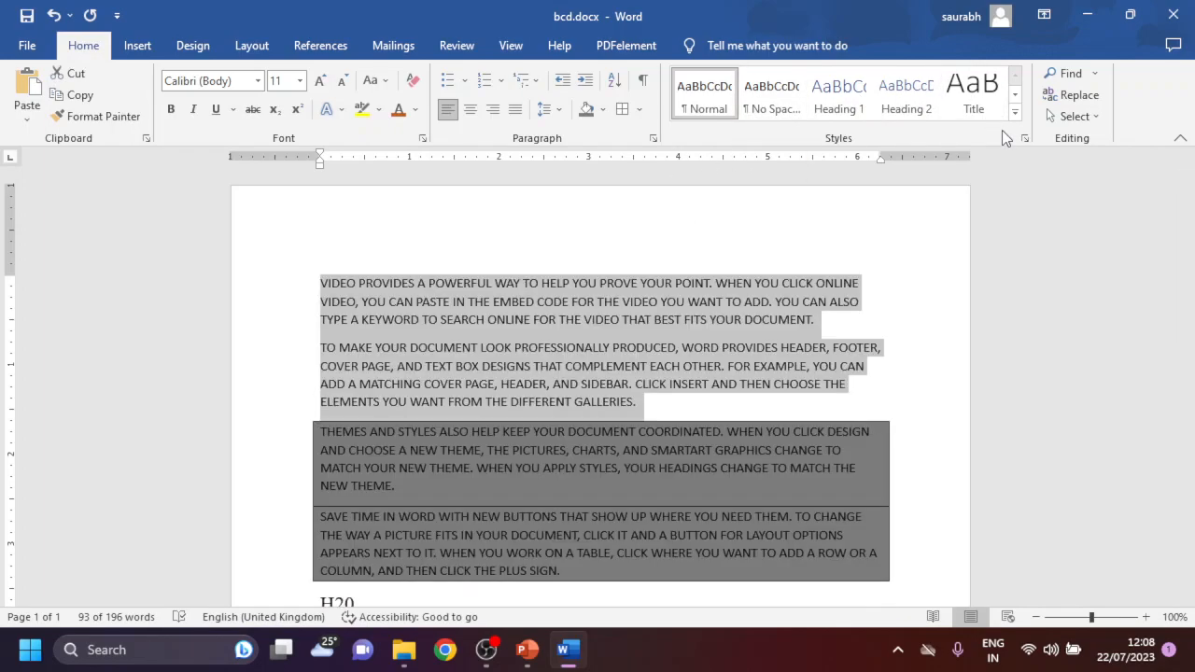
pyautogui.click(1015, 111)
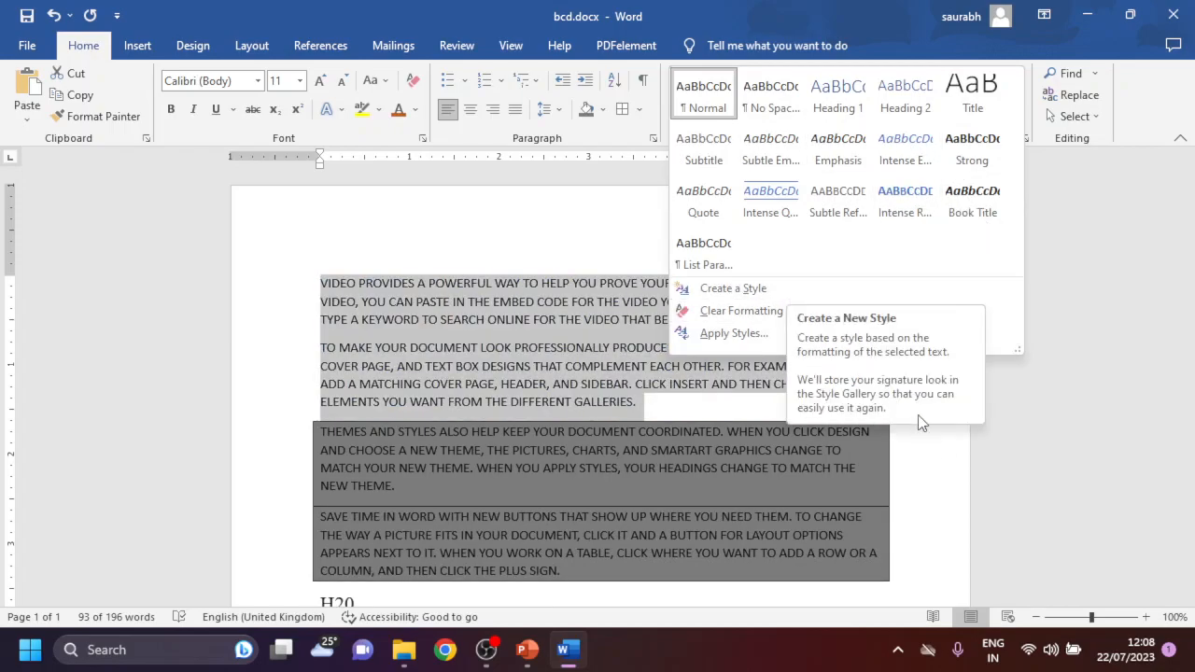
pyautogui.click(944, 463)
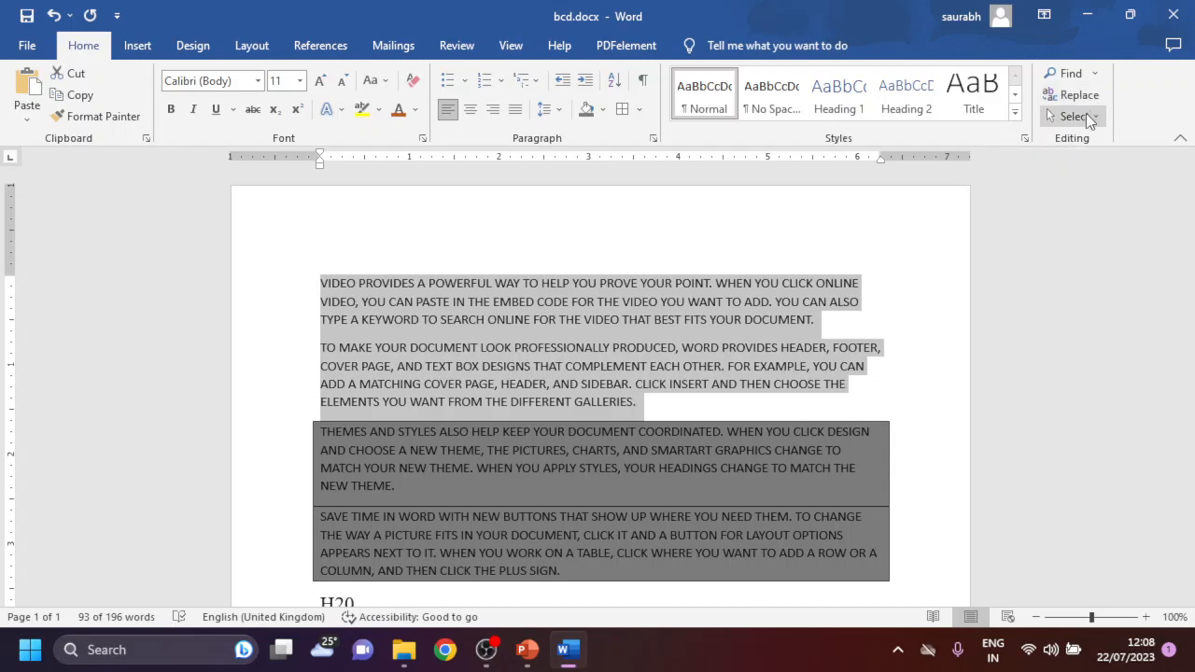
# - Review the available selection options and select all the text in the document
pyautogui.click(1085, 115)
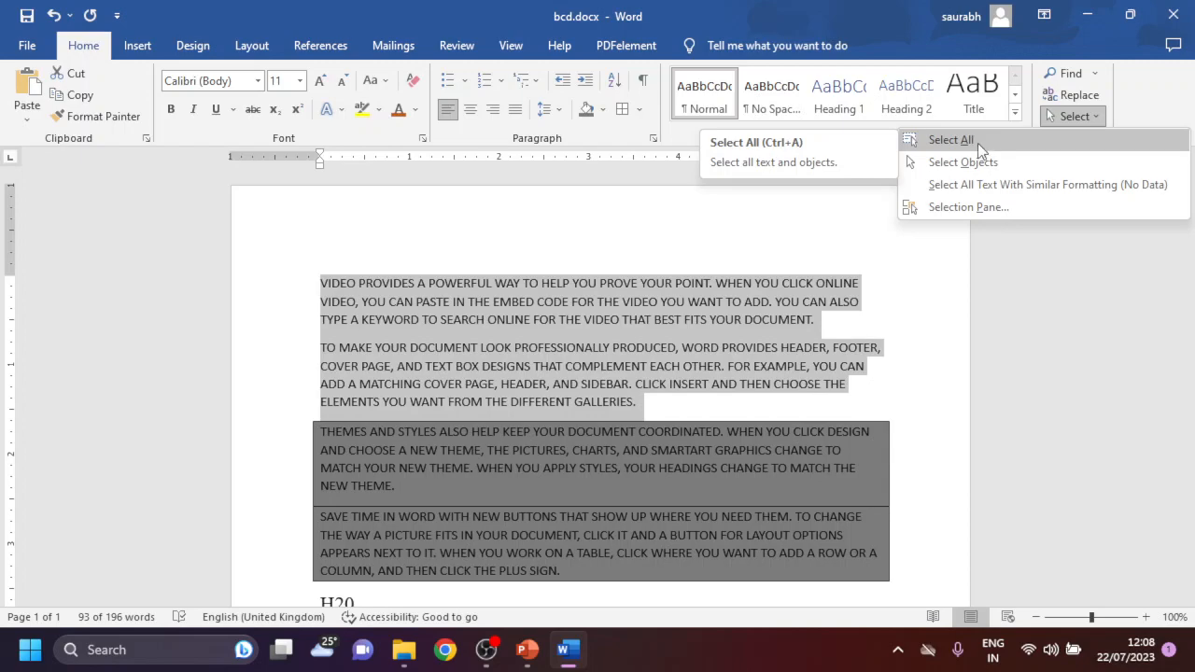
pyautogui.click(912, 406)
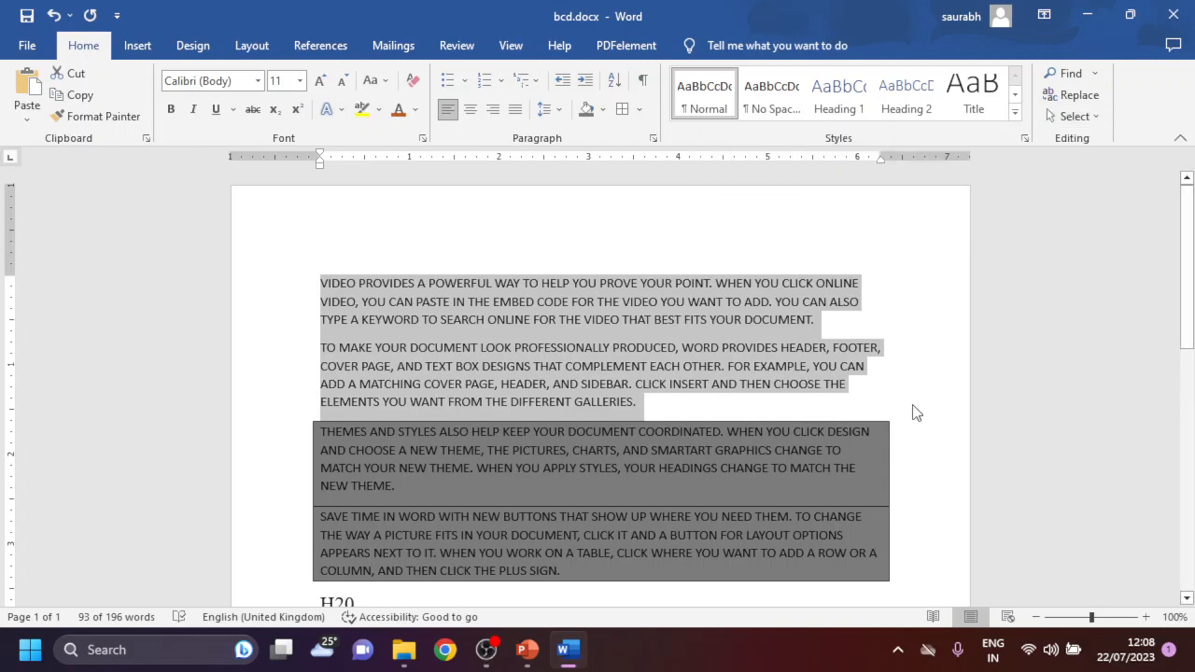
pyautogui.hotkey('ctrl', 'a')
pyautogui.moveTo(1180, 350)
pyautogui.mouseDown()
pyautogui.moveTo(1188, 588)
pyautogui.moveTo(1188, 347)
pyautogui.mouseUp()
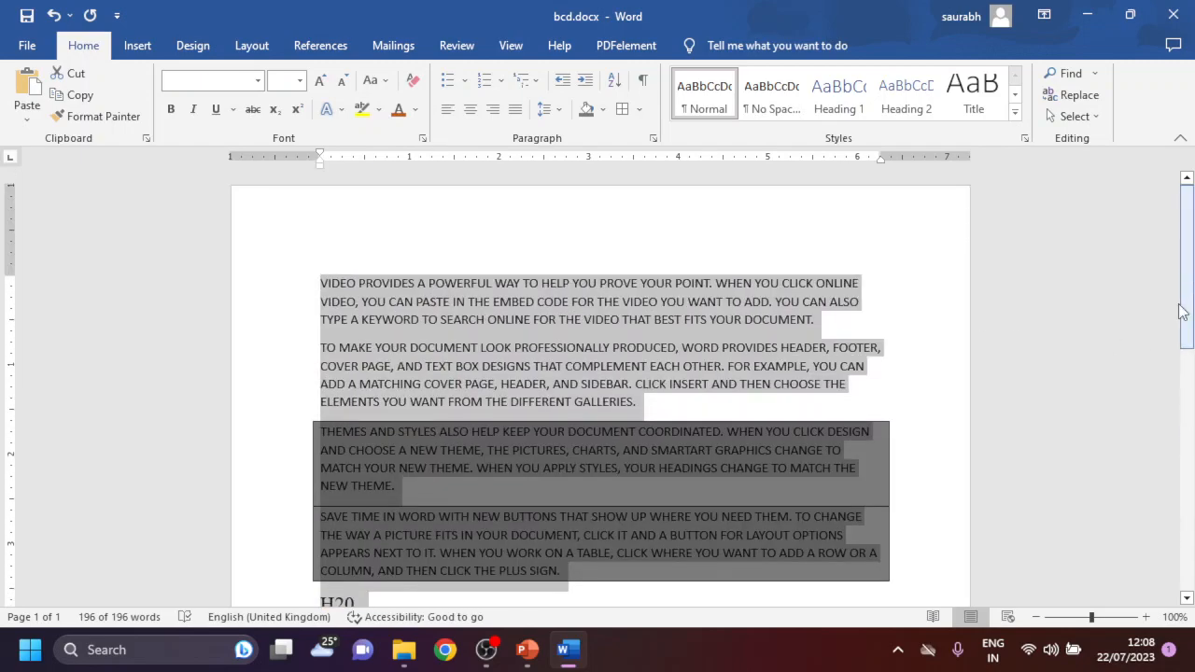
pyautogui.scroll(-4, 917, 389)
pyautogui.scroll(4, 918, 389)
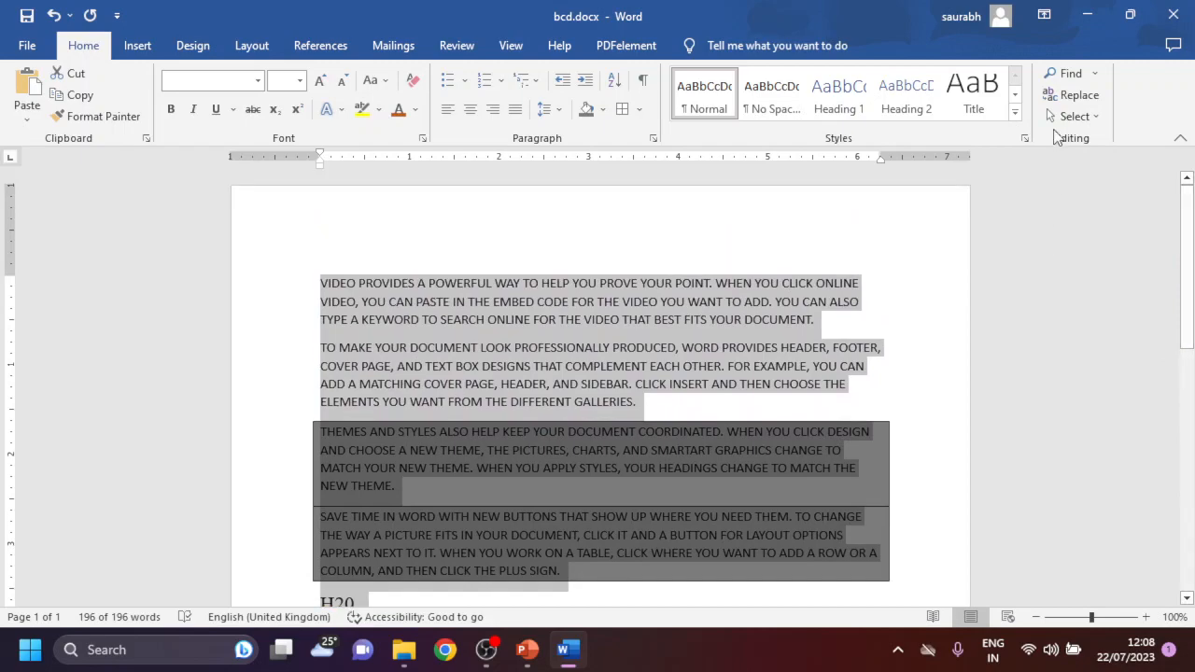